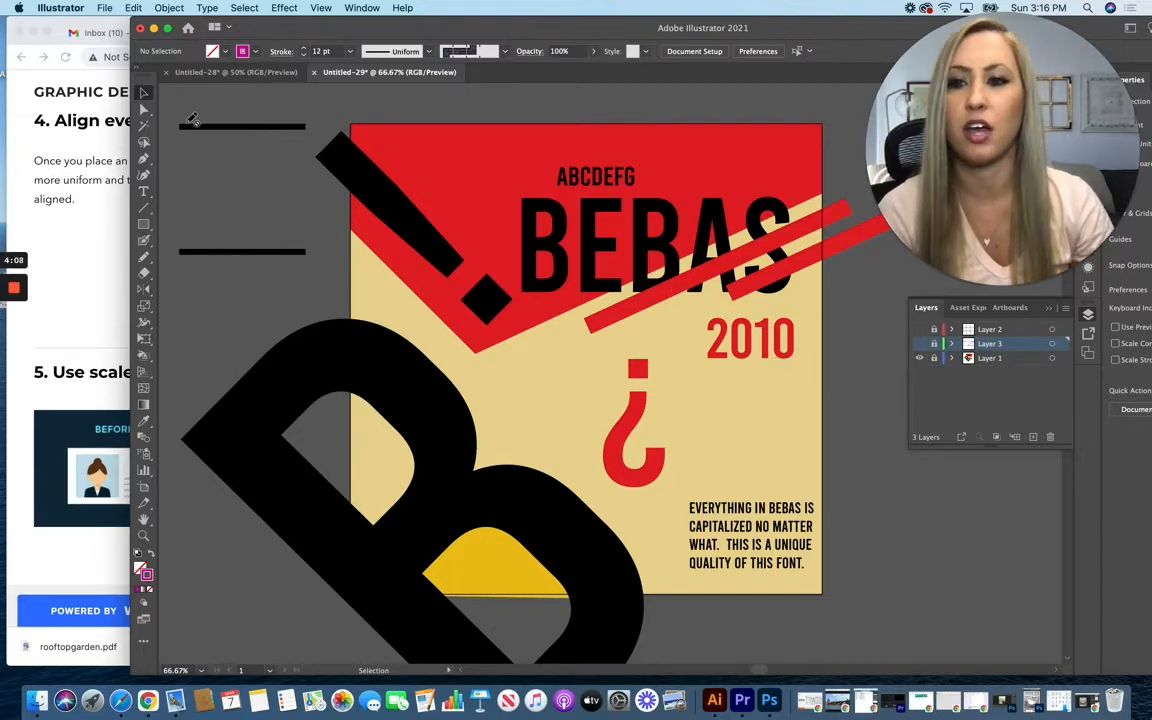
Step: Unlock Layer 1 and align the ABCDEFG text to the left edge of the BEBAS title
{"action": "left_click", "coordinate": [919, 361]}
{"action": "left_click", "coordinate": [920, 362]}
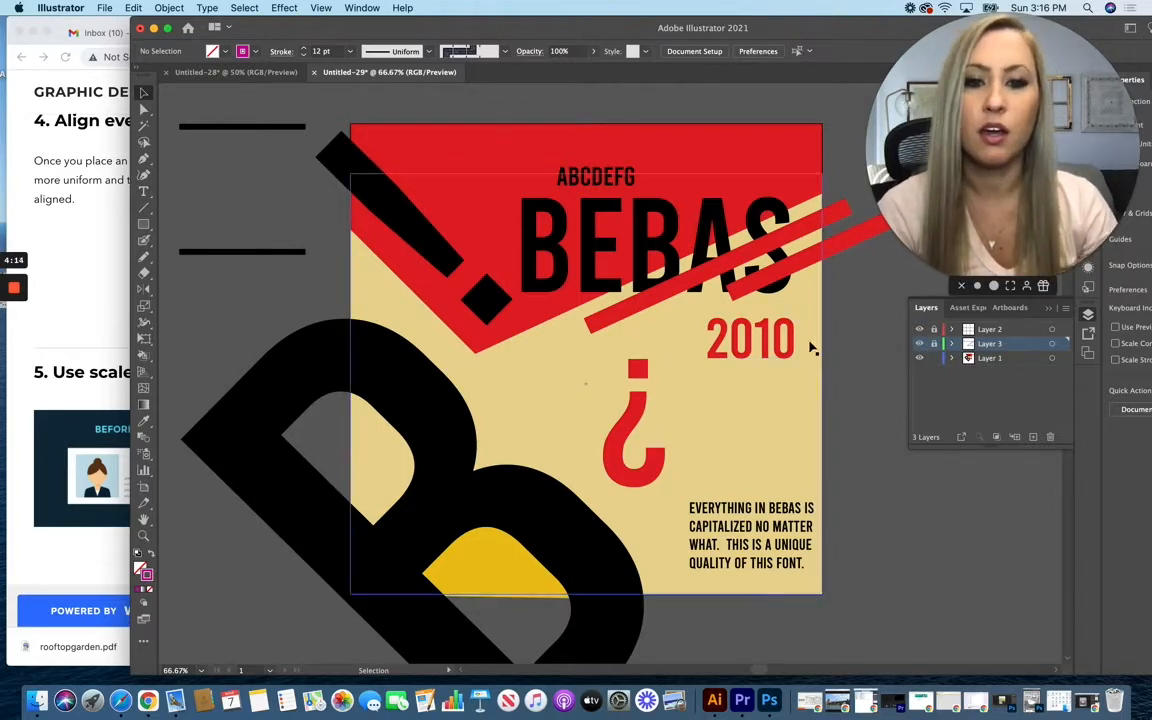
{"action": "left_click", "coordinate": [555, 241]}
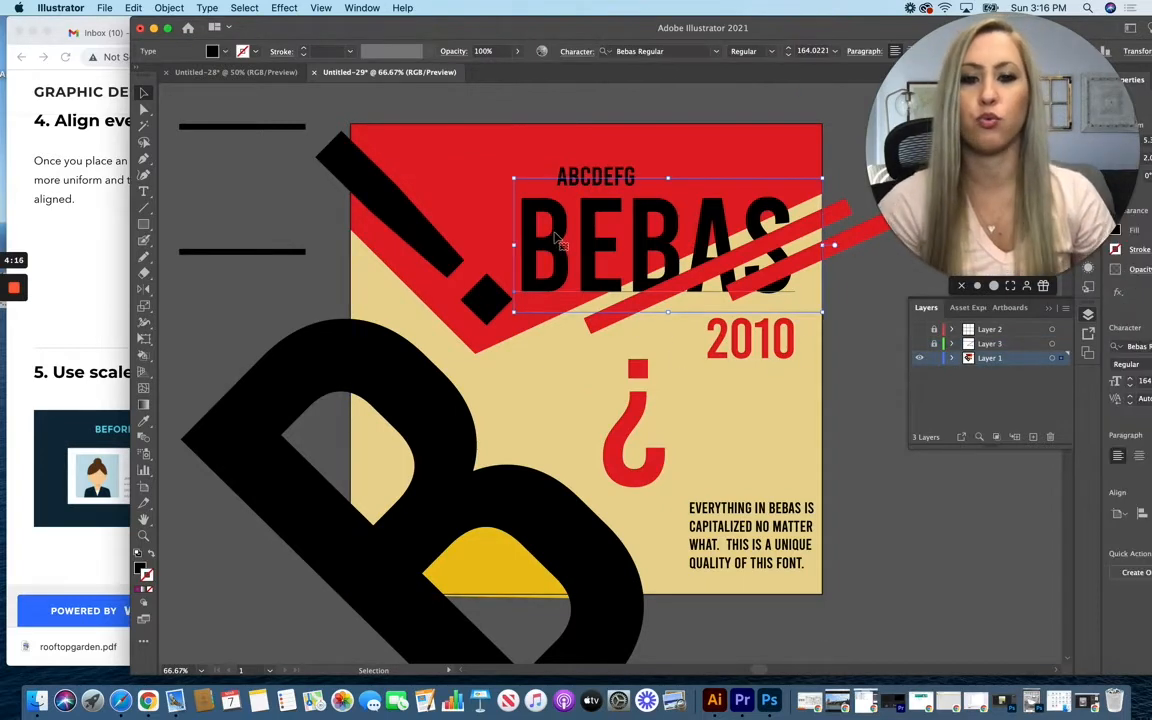
{"action": "left_click", "coordinate": [595, 178], "text": "shift"}
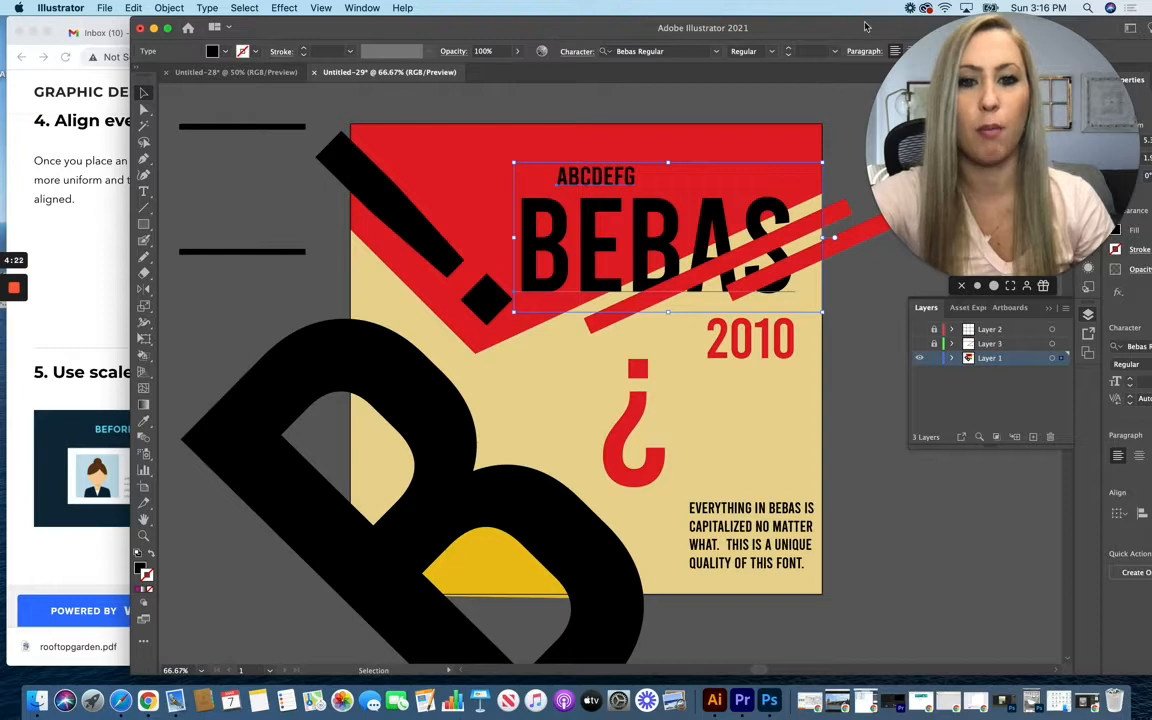
{"action": "left_click_drag", "start_coordinate": [867, 27], "coordinate": [295, 96]}
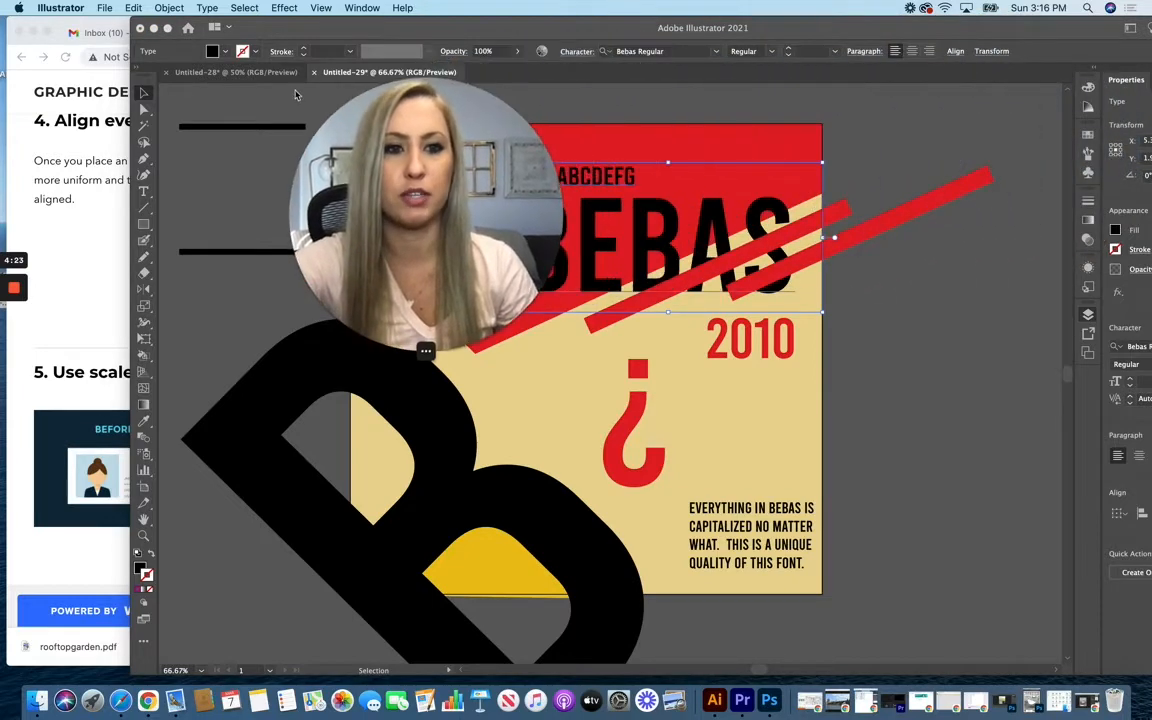
{"action": "left_click", "coordinate": [1025, 20]}
{"action": "left_click_drag", "start_coordinate": [1025, 20], "coordinate": [909, 40]}
{"action": "left_click_drag", "start_coordinate": [440, 230], "coordinate": [257, 464]}
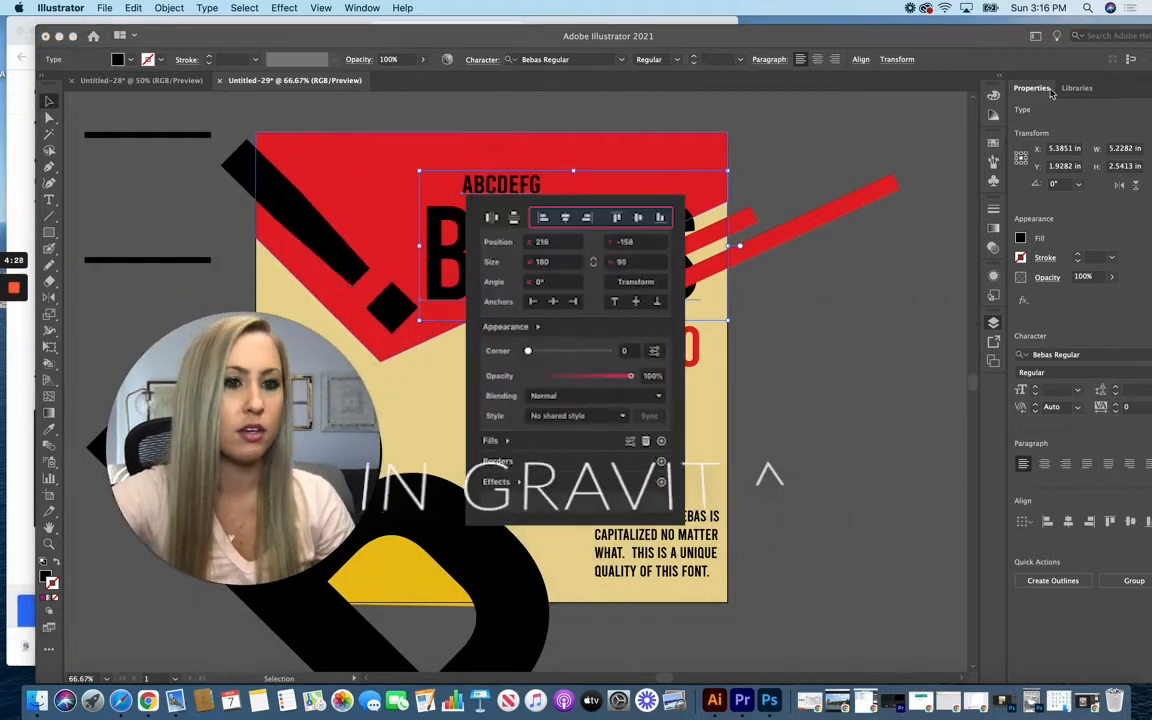
{"action": "left_click", "coordinate": [1051, 94]}
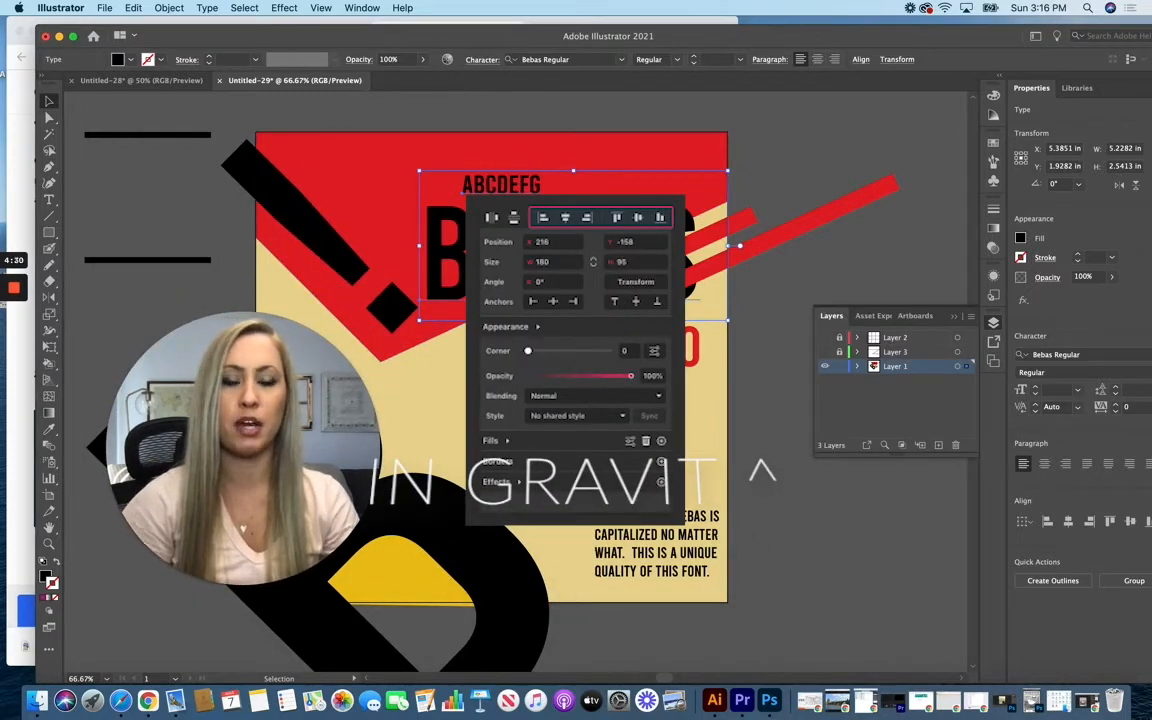
{"action": "left_click", "coordinate": [1048, 522]}
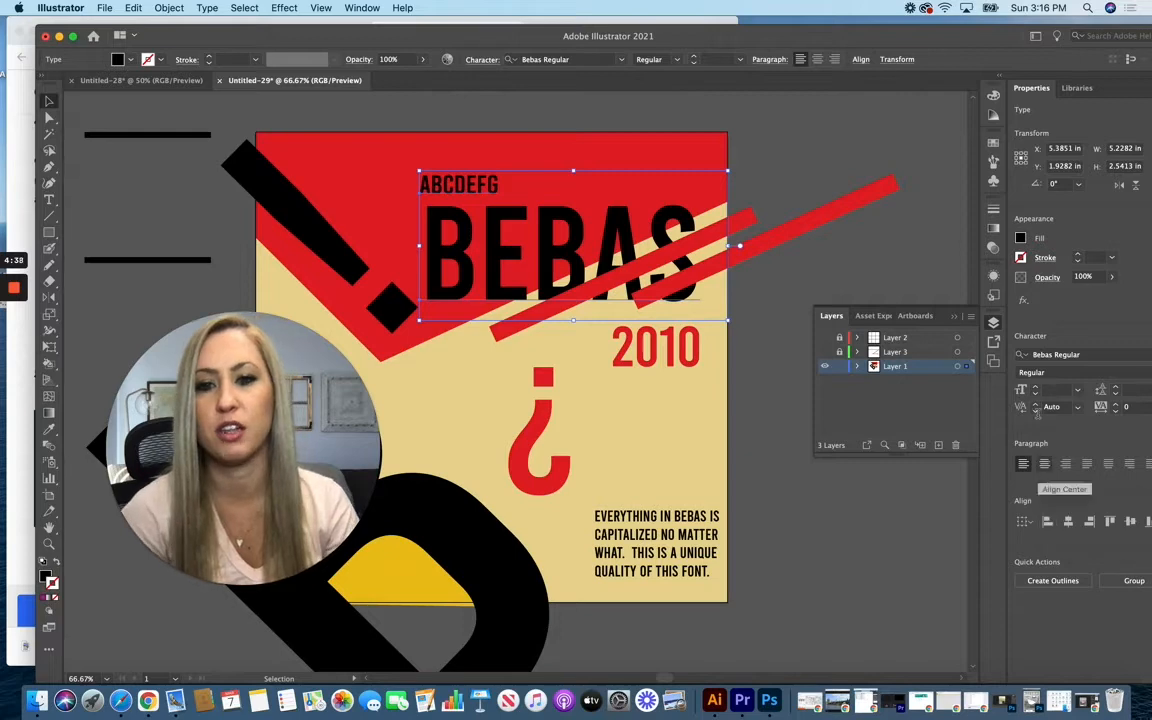
{"action": "left_click", "coordinate": [805, 265]}
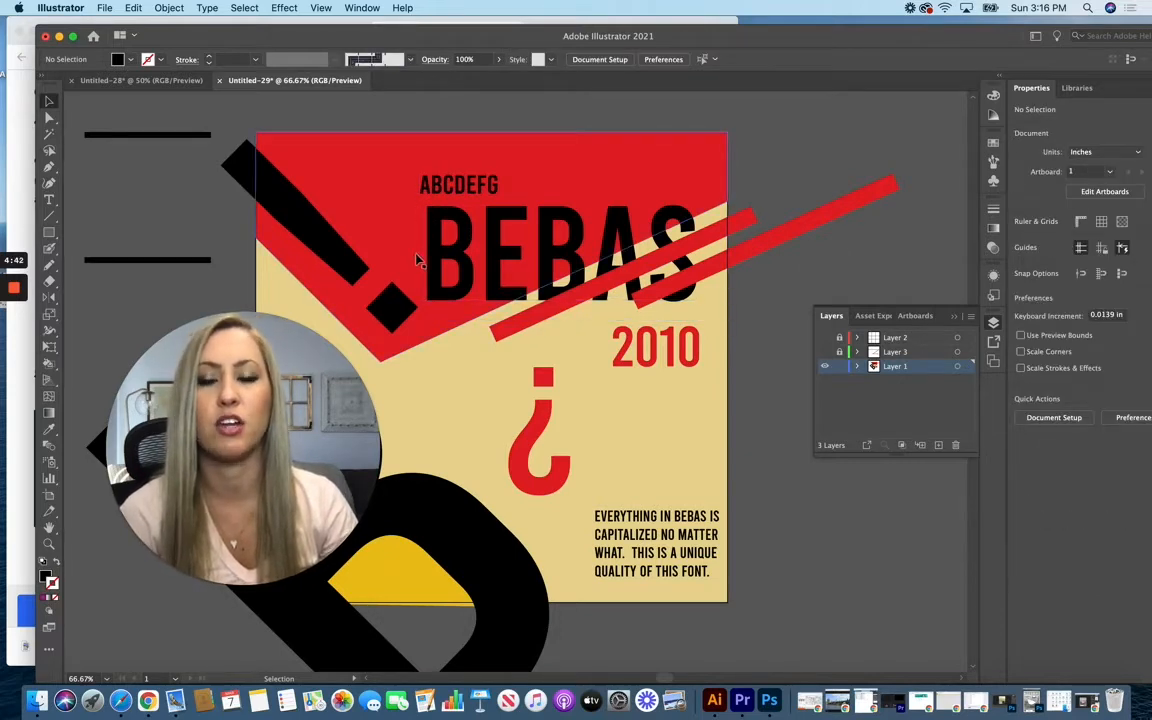
Step: Nudge the ABCDEFG text right and slightly down so it lines up with the left edge of the B in BEBAS
{"action": "left_click", "coordinate": [428, 184]}
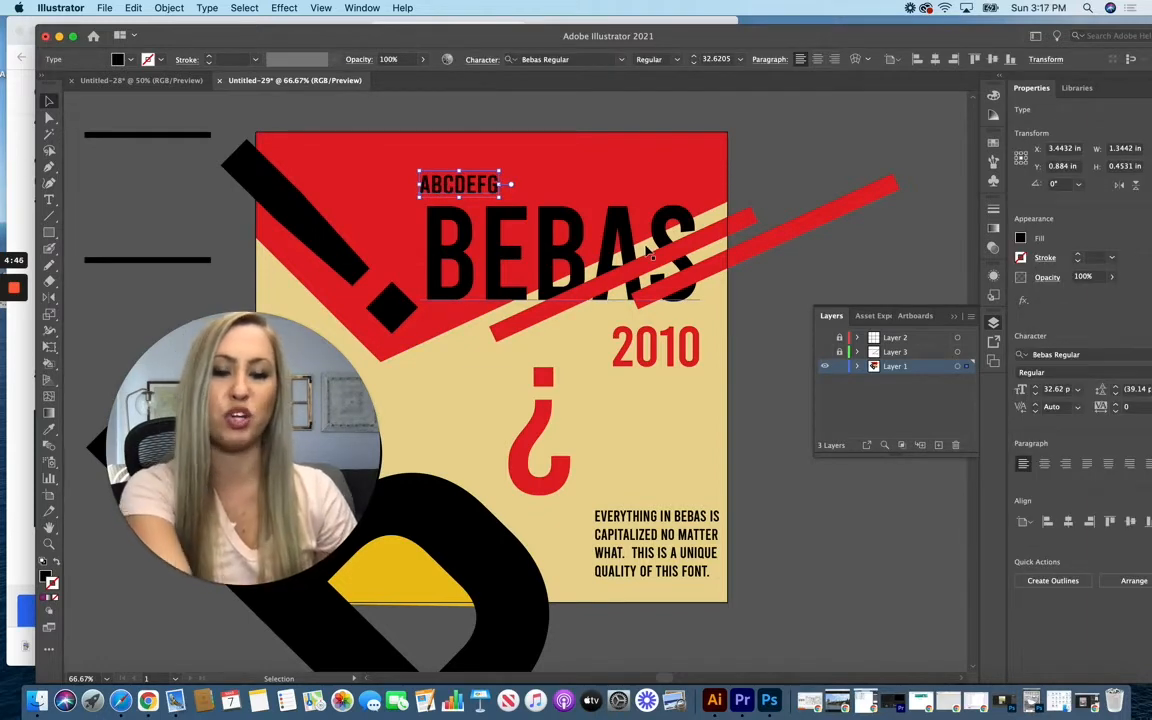
{"action": "key", "text": "Right"}
{"action": "key", "text": "Right"}
{"action": "key", "text": "Right"}
{"action": "key", "text": "Right"}
{"action": "key", "text": "Right"}
{"action": "key", "text": "Right"}
{"action": "key", "text": "Right"}
{"action": "key", "text": "Right"}
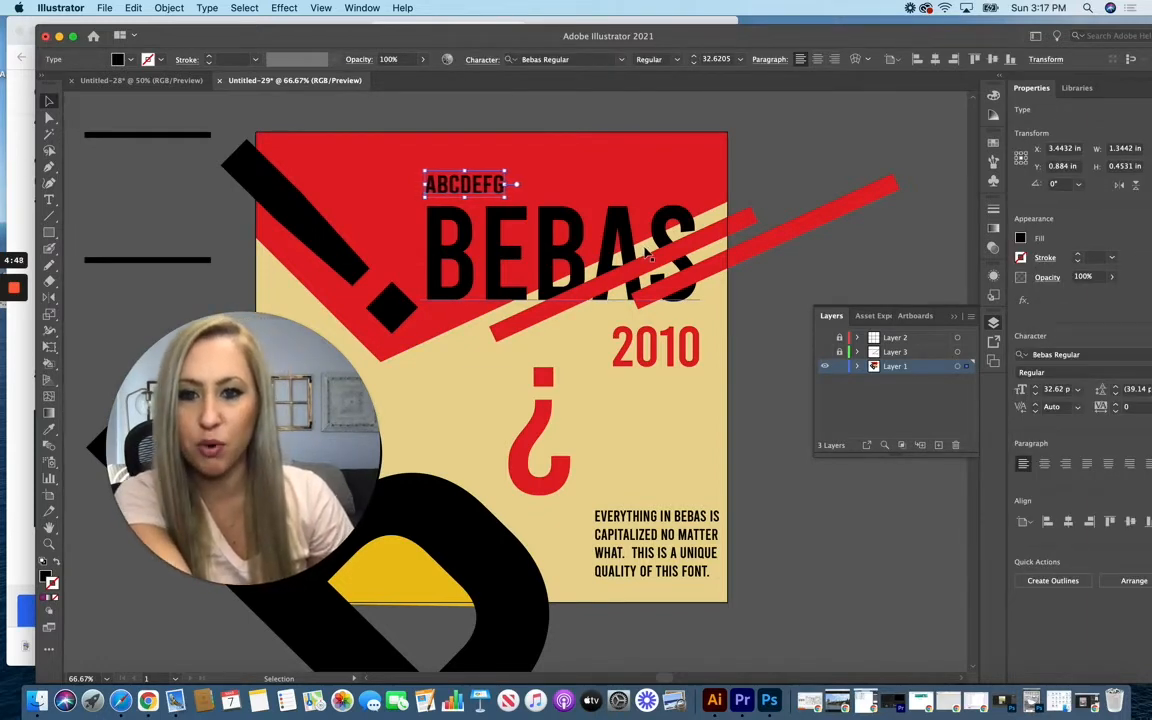
{"action": "key", "text": "Right"}
{"action": "left_click", "coordinate": [792, 208]}
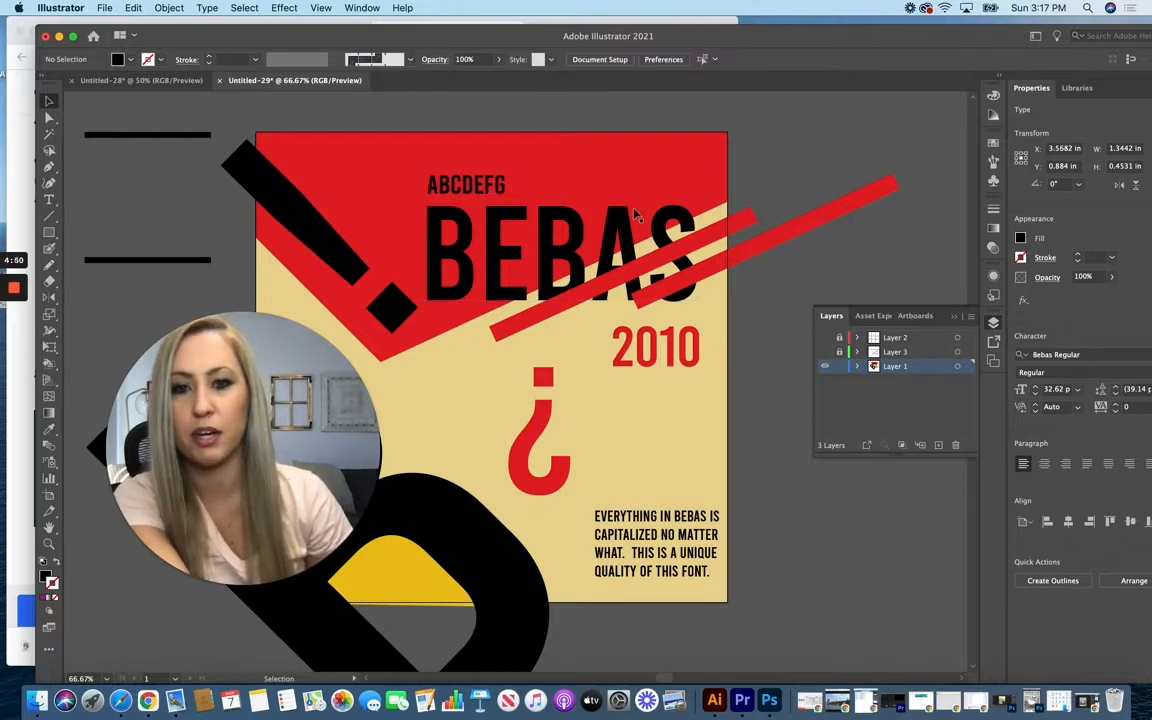
{"action": "left_click", "coordinate": [437, 194]}
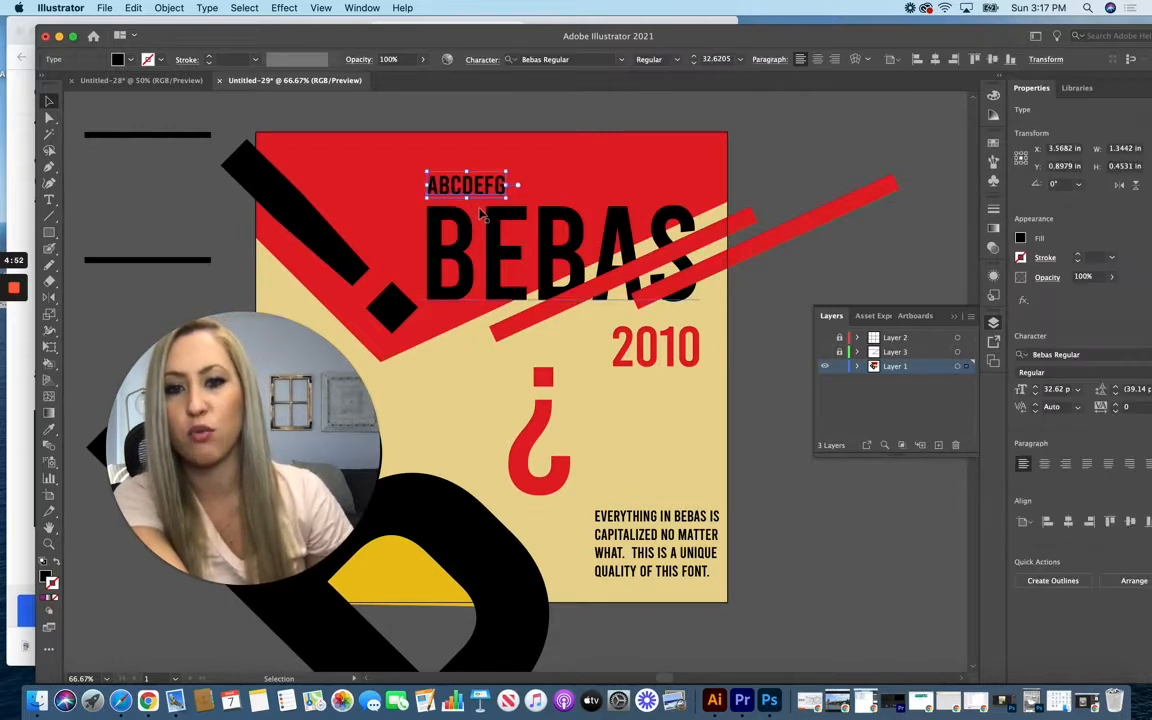
{"action": "left_click", "coordinate": [746, 159]}
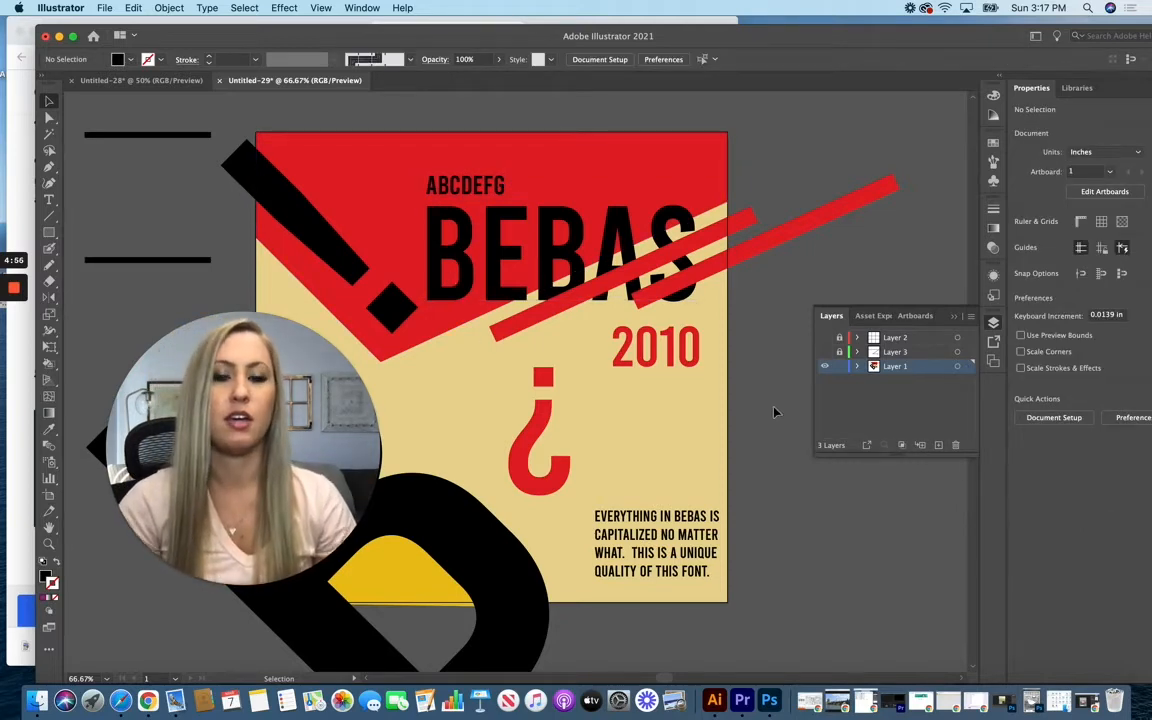
Step: Draw a spacer rectangle about 0.79 by 0.18 in between ABCDEFG and BEBAS, and fill it with pink D38489
{"action": "left_click", "coordinate": [697, 358]}
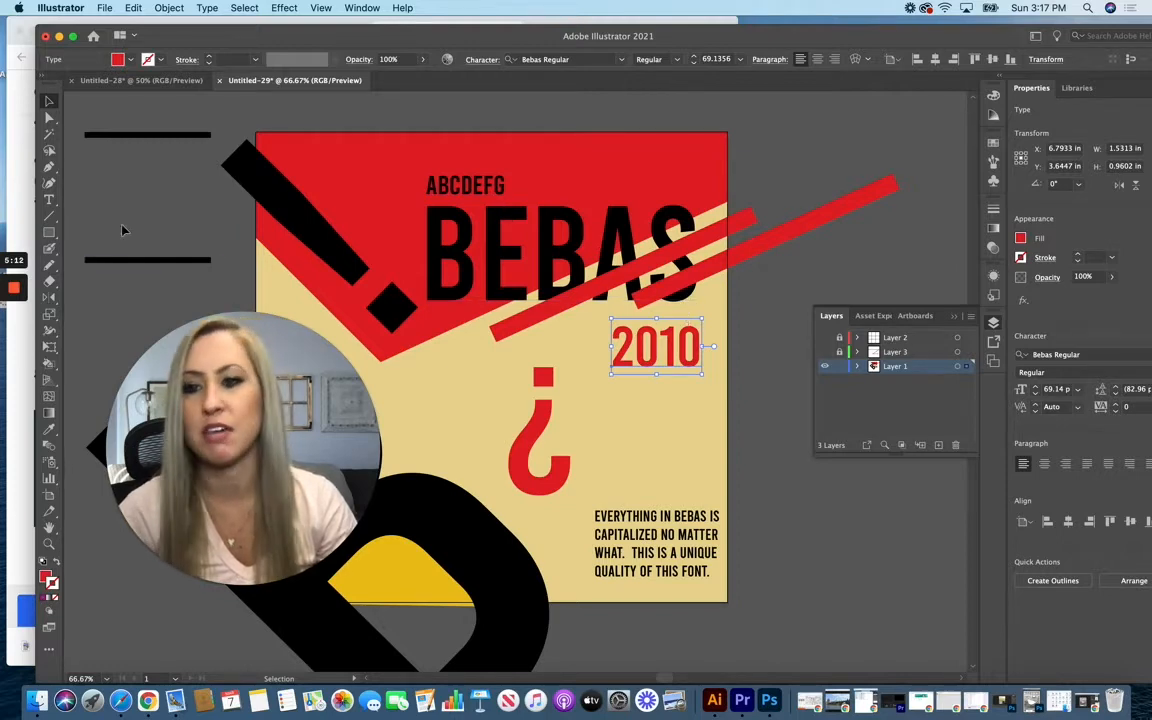
{"action": "left_click", "coordinate": [50, 233]}
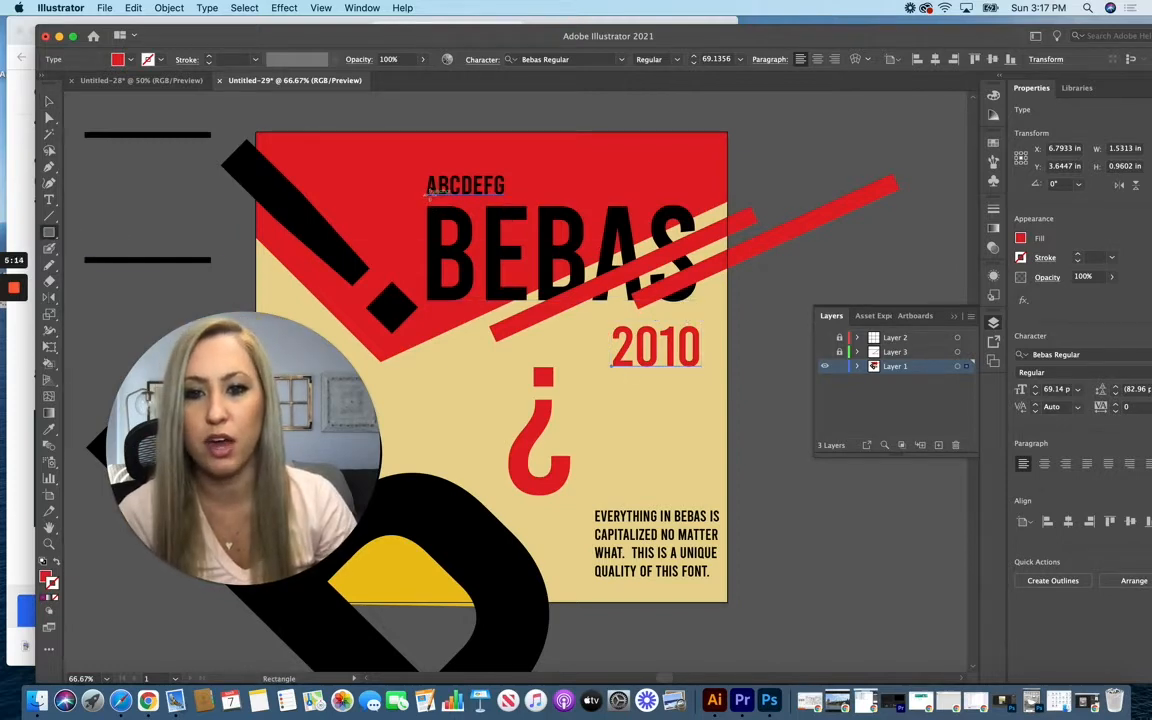
{"action": "left_click_drag", "start_coordinate": [428, 195], "coordinate": [478, 205]}
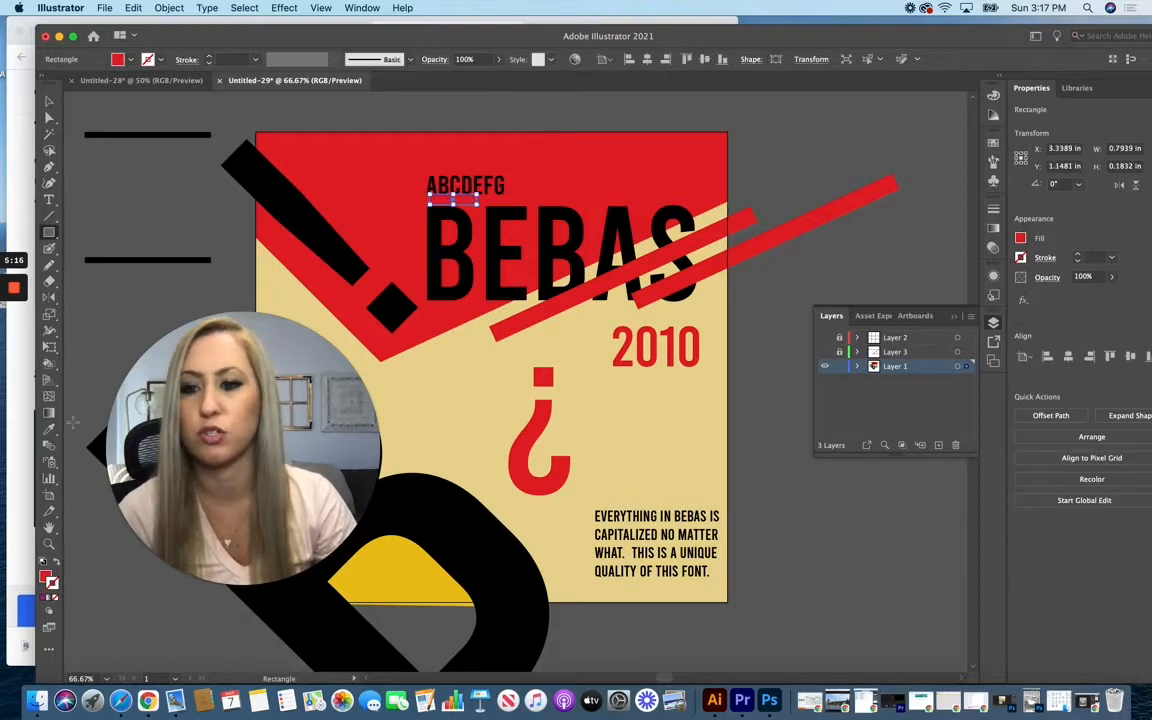
{"action": "double_click", "coordinate": [48, 577]}
{"action": "left_click_drag", "start_coordinate": [457, 254], "coordinate": [368, 250]}
{"action": "key", "text": "Return"}
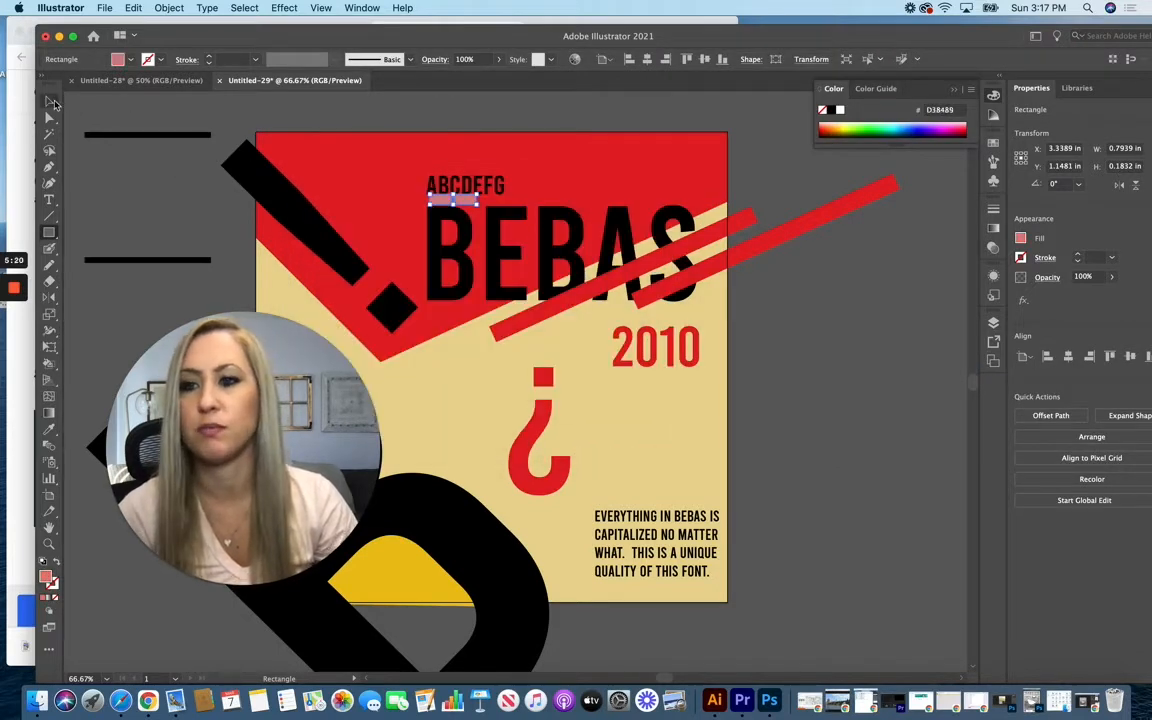
Step: Move the pink spacer directly beneath the S of BEBAS, raise the 2010 text to meet it, and delete the spacer
{"action": "left_click", "coordinate": [51, 102]}
{"action": "left_click", "coordinate": [170, 158]}
{"action": "left_click_drag", "start_coordinate": [461, 202], "coordinate": [676, 311]}
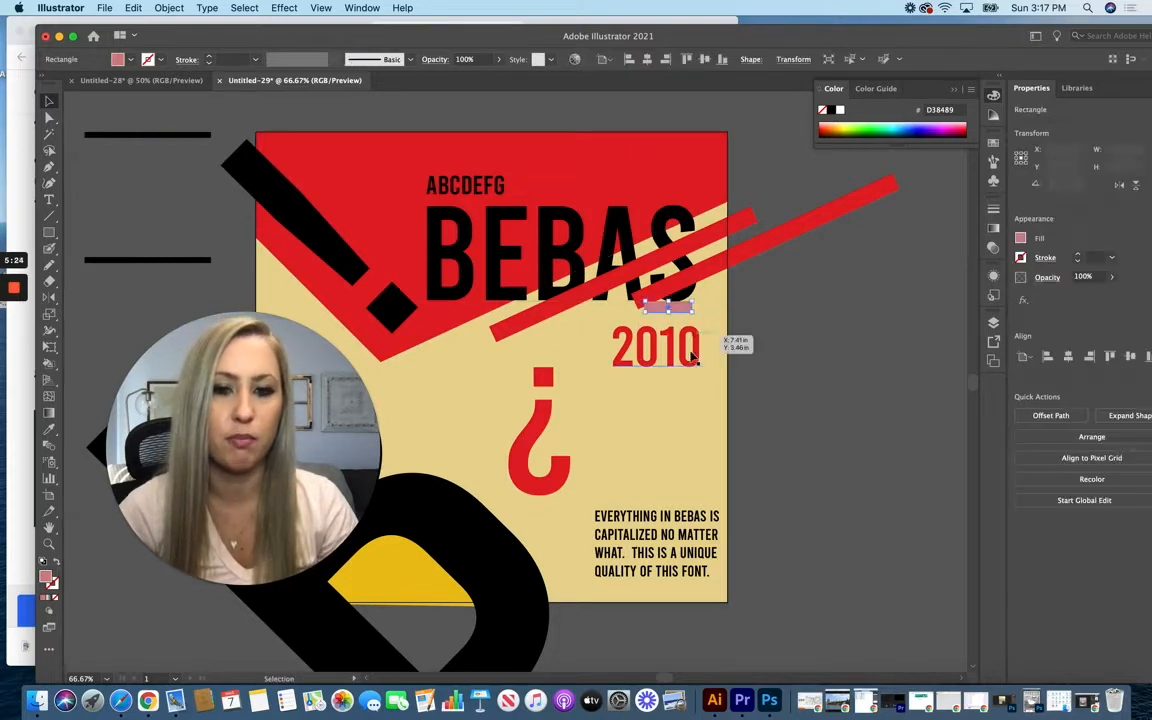
{"action": "left_click_drag", "start_coordinate": [669, 361], "coordinate": [672, 345]}
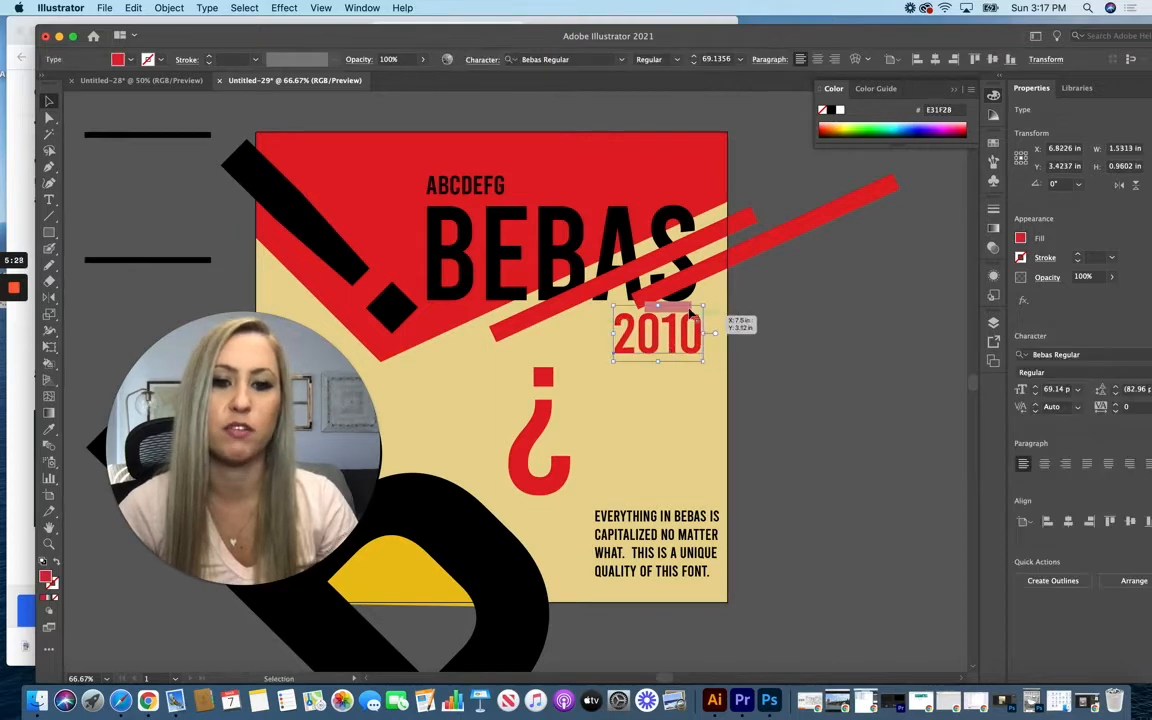
{"action": "left_click", "coordinate": [679, 308]}
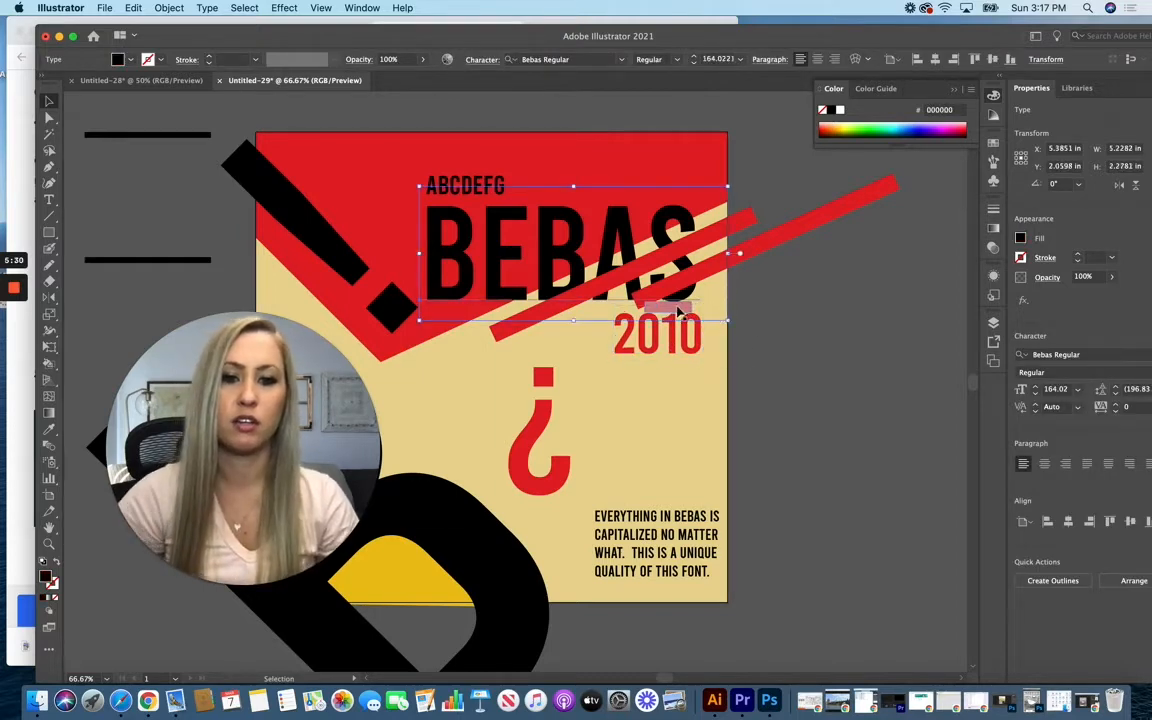
{"action": "left_click", "coordinate": [843, 363]}
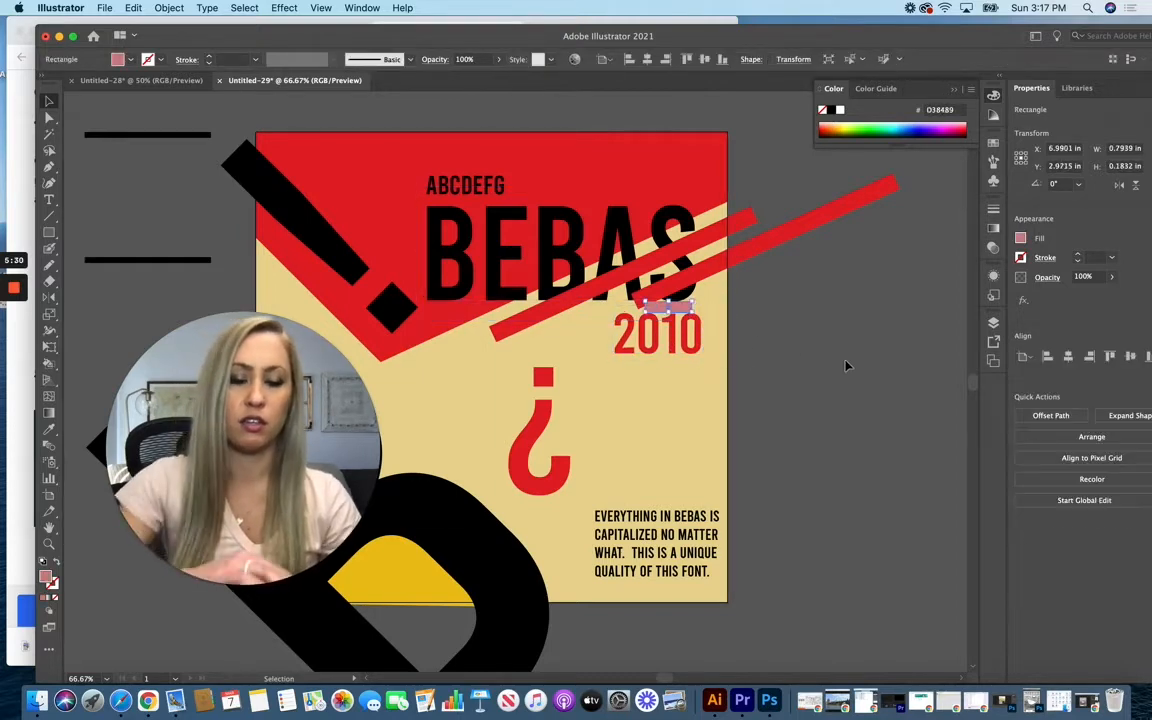
Step: Align the 2010 text to the right edge of the BEBAS text box
{"action": "left_click", "coordinate": [701, 341]}
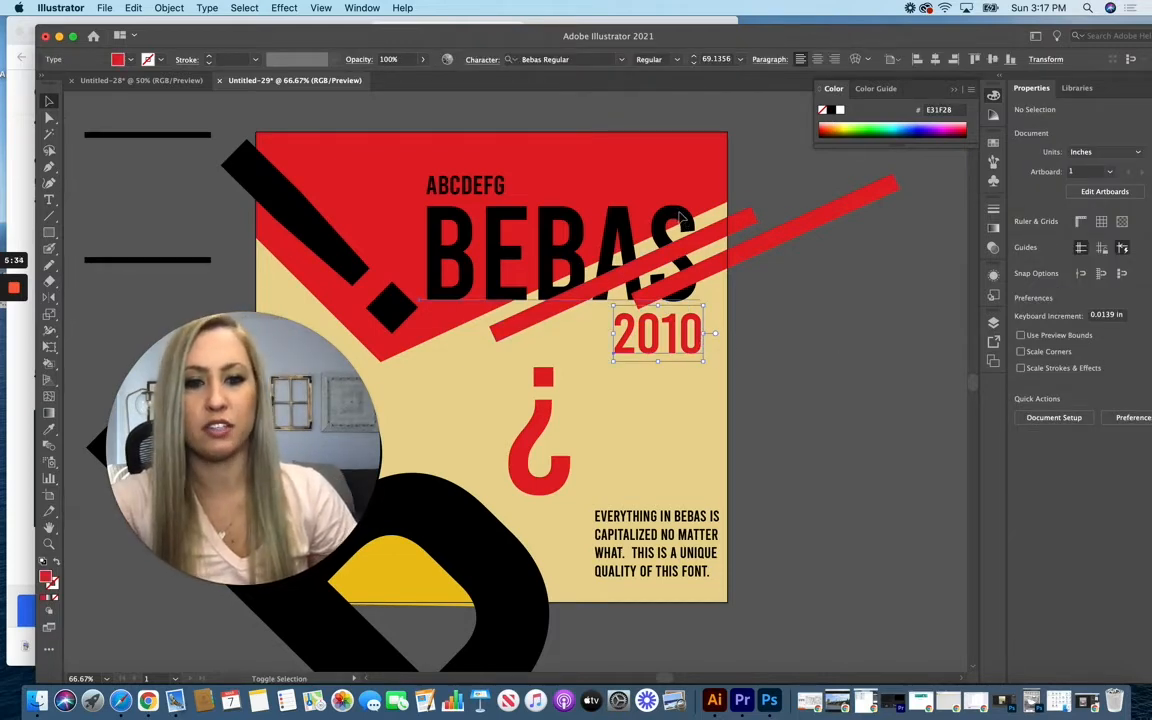
{"action": "left_click", "coordinate": [615, 230], "text": "shift"}
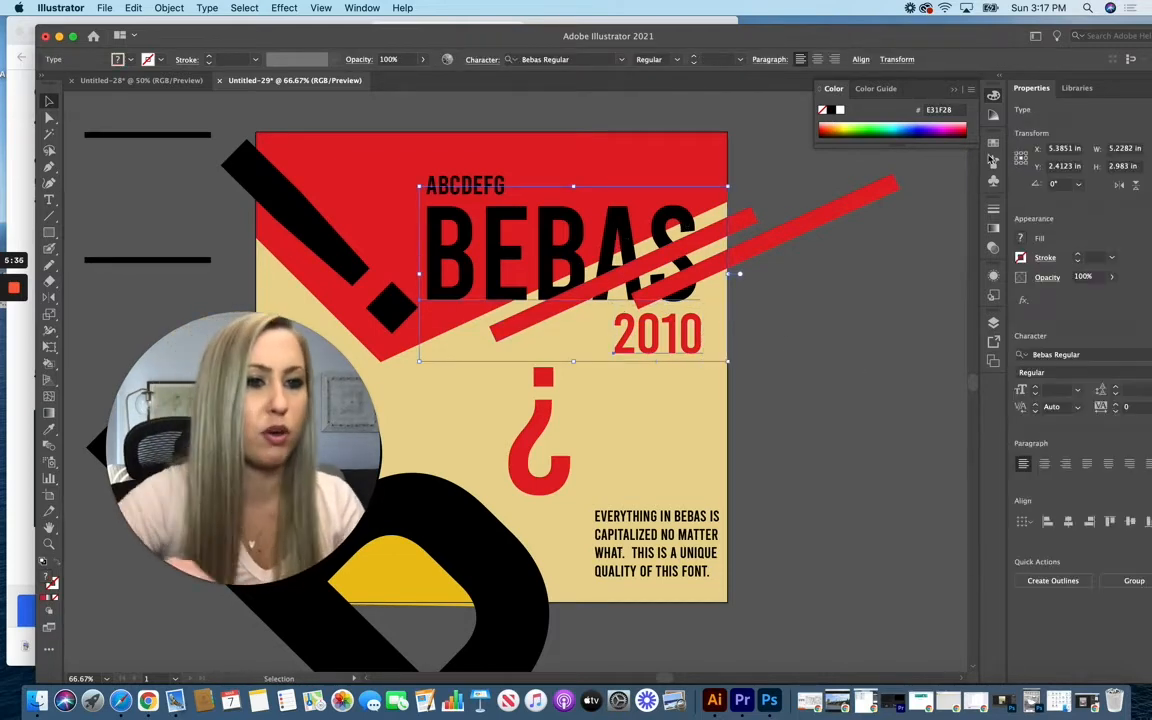
{"action": "left_click_drag", "start_coordinate": [1045, 37], "coordinate": [967, 37]}
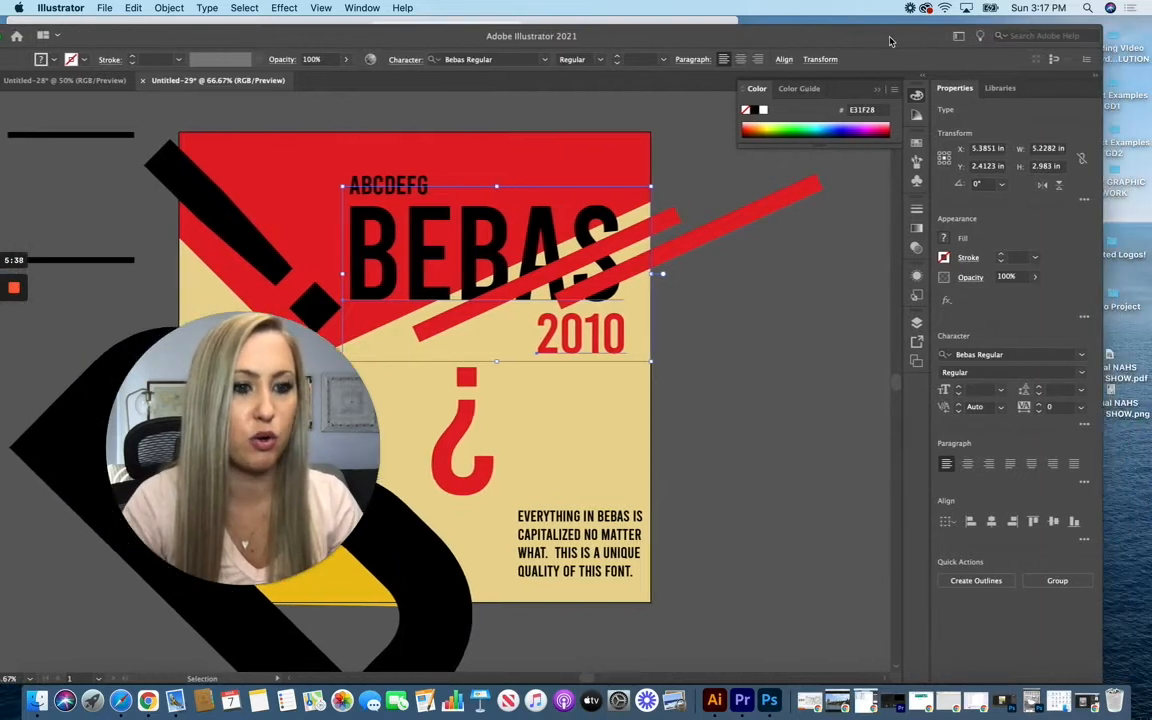
{"action": "left_click", "coordinate": [1012, 522]}
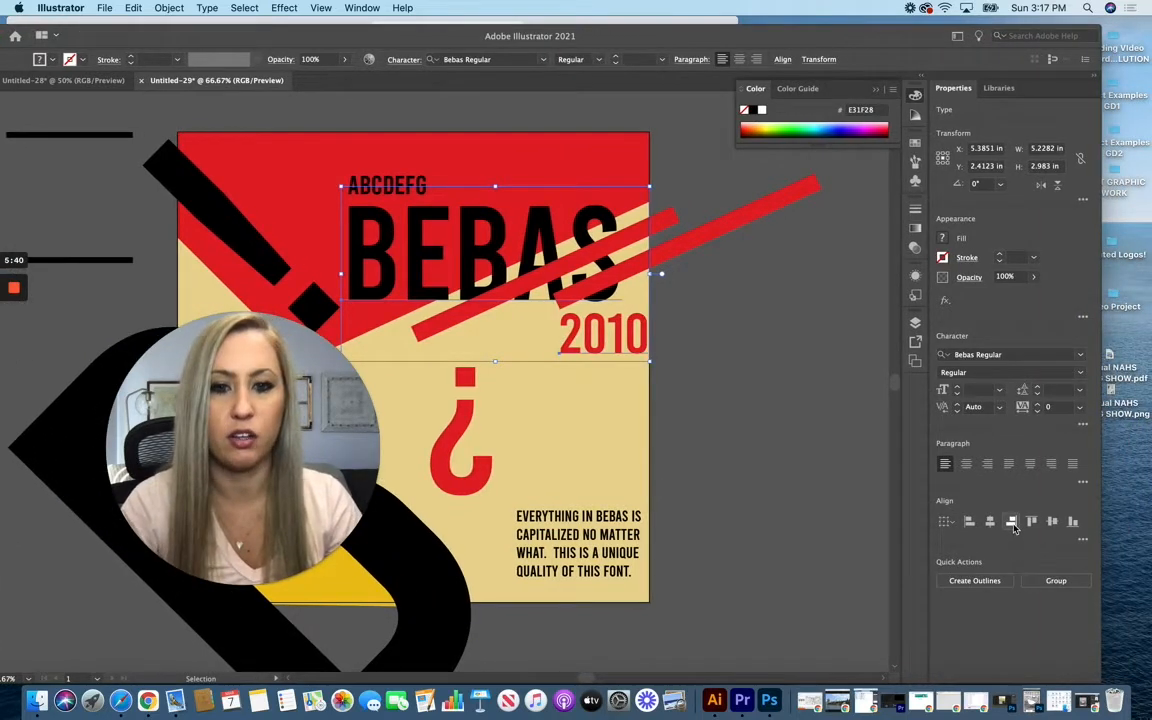
{"action": "left_click", "coordinate": [668, 263]}
Step: Nudge the 2010 text left until its last digit sits under the right edge of the S in BEBAS
{"action": "left_click", "coordinate": [620, 340]}
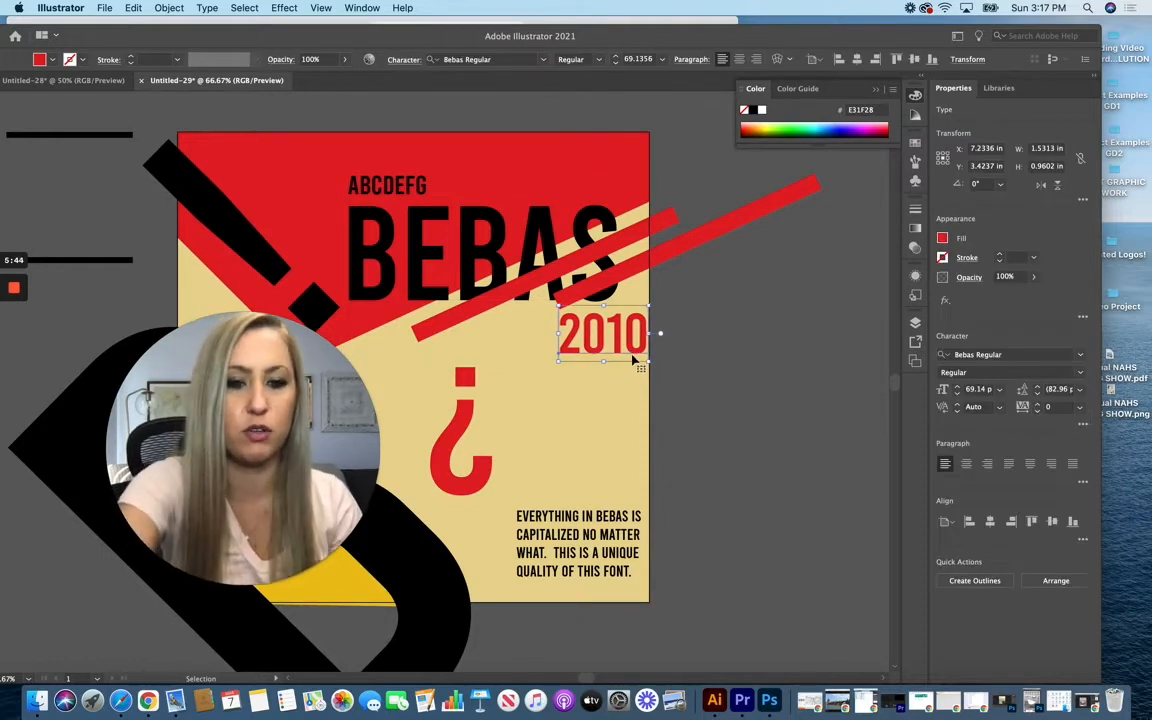
{"action": "key", "text": "Left"}
{"action": "key", "text": "Left"}
{"action": "key", "text": "Left"}
{"action": "key", "text": "Left"}
{"action": "key", "text": "Left"}
{"action": "key", "text": "Left"}
{"action": "key", "text": "Left"}
{"action": "key", "text": "Left"}
{"action": "key", "text": "Left"}
{"action": "key", "text": "Left"}
{"action": "key", "text": "Left"}
{"action": "key", "text": "Left"}
{"action": "key", "text": "Left"}
{"action": "key", "text": "Left"}
{"action": "key", "text": "Left"}
{"action": "key", "text": "Left"}
{"action": "key", "text": "Left"}
{"action": "key", "text": "Left"}
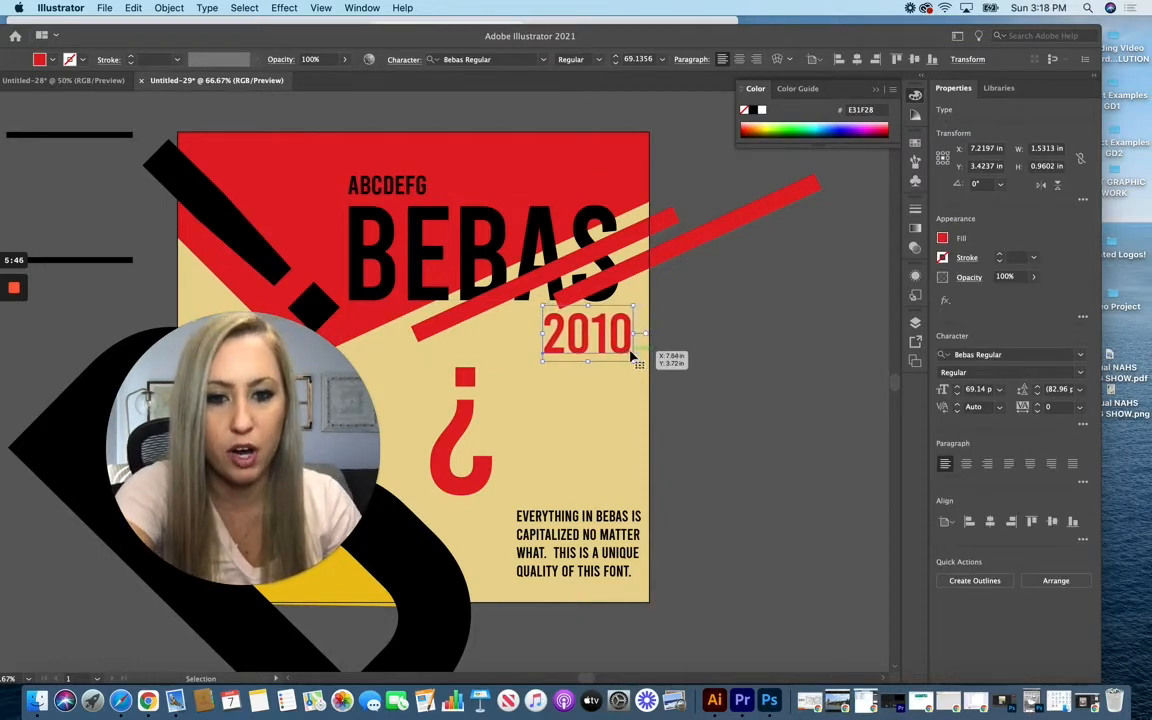
{"action": "key", "text": "Left"}
{"action": "key", "text": "Left"}
{"action": "key", "text": "Left"}
{"action": "key", "text": "Left"}
{"action": "key", "text": "Left"}
{"action": "key", "text": "Left"}
{"action": "key", "text": "Left"}
{"action": "key", "text": "Left"}
{"action": "key", "text": "Left"}
{"action": "key", "text": "Left"}
{"action": "key", "text": "Left"}
{"action": "key", "text": "Left"}
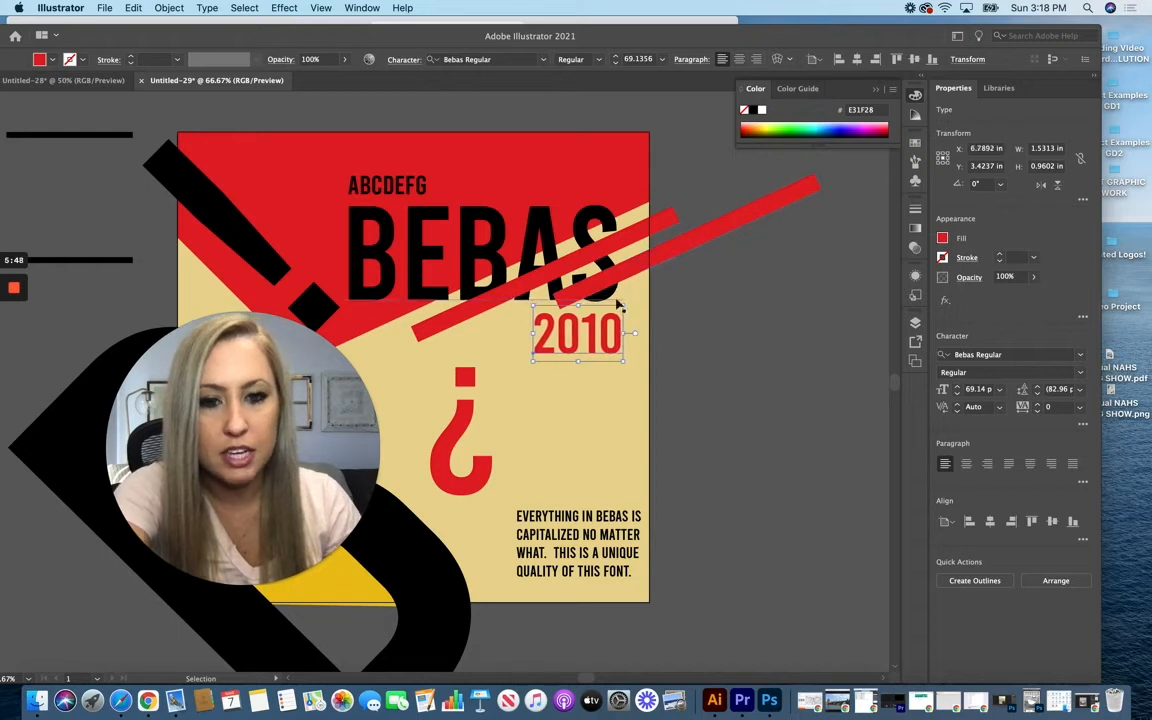
{"action": "key", "text": "Left"}
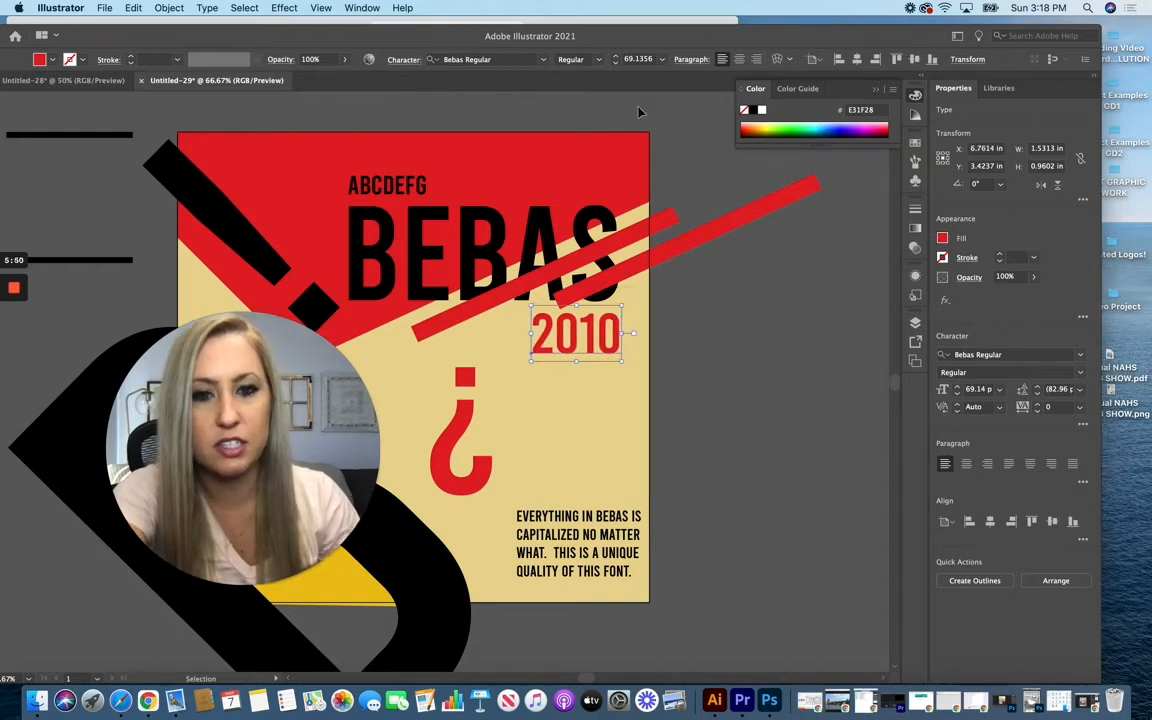
Step: Draw a vertical guide rectangle about 0.21 by 1.38 in from the right edge of the S down beside 2010
{"action": "left_click_drag", "start_coordinate": [637, 35], "coordinate": [721, 34]}
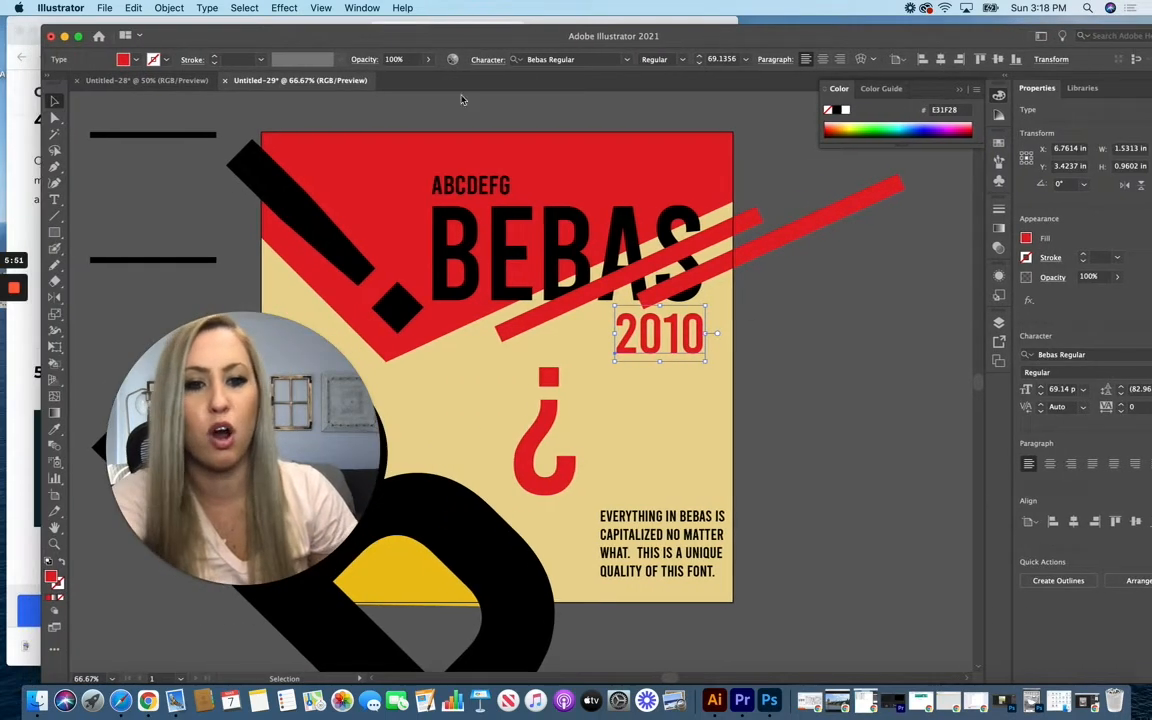
{"action": "left_click", "coordinate": [54, 233]}
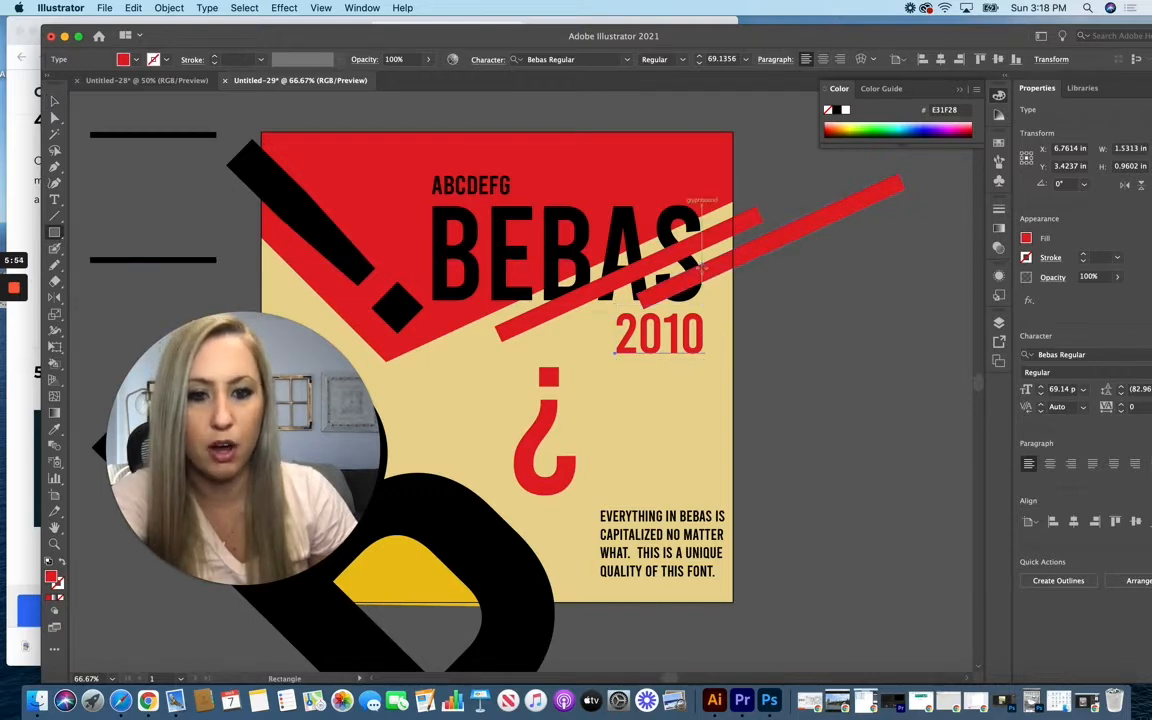
{"action": "left_click_drag", "start_coordinate": [700, 265], "coordinate": [715, 349]}
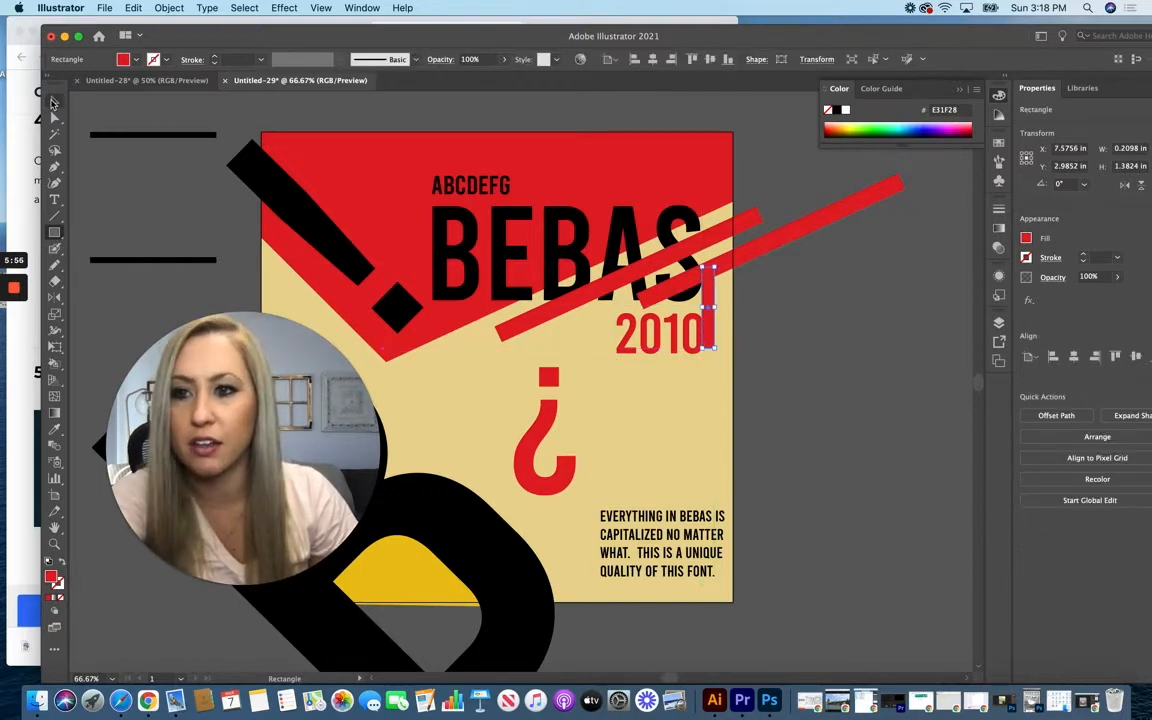
{"action": "left_click", "coordinate": [54, 101]}
Step: Nudge the 2010 text to meet the left edge of the guide rectangle, and delete the rectangle
{"action": "left_click", "coordinate": [660, 340]}
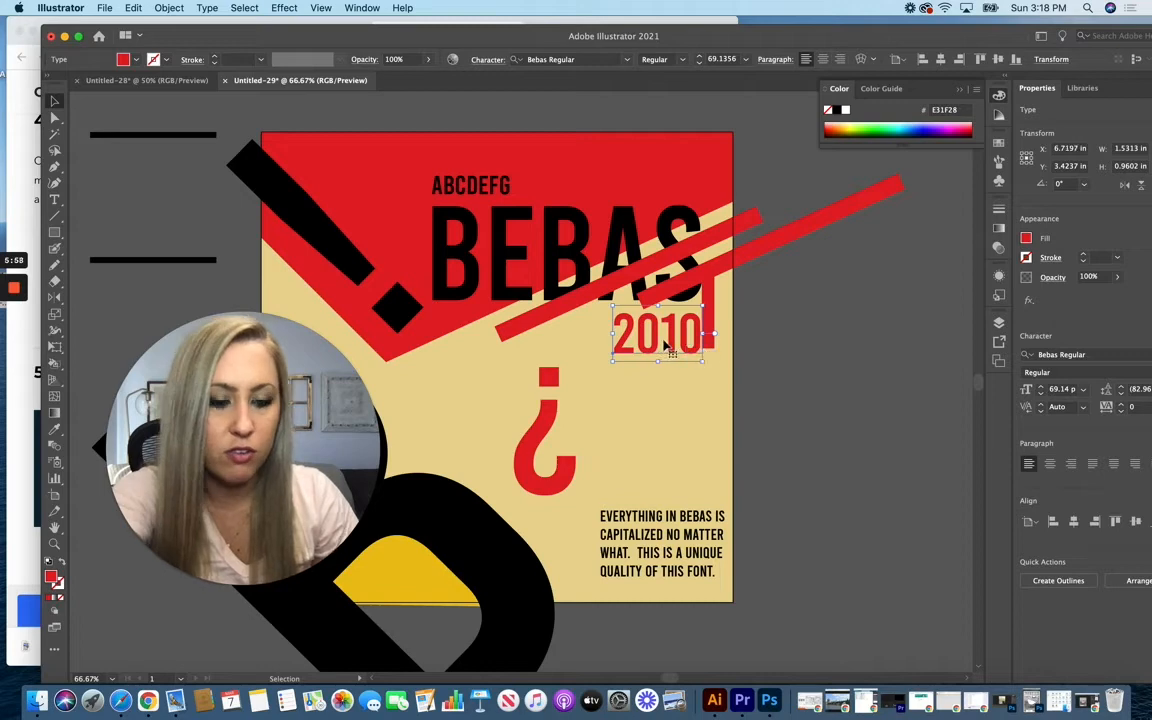
{"action": "left_click", "coordinate": [810, 331]}
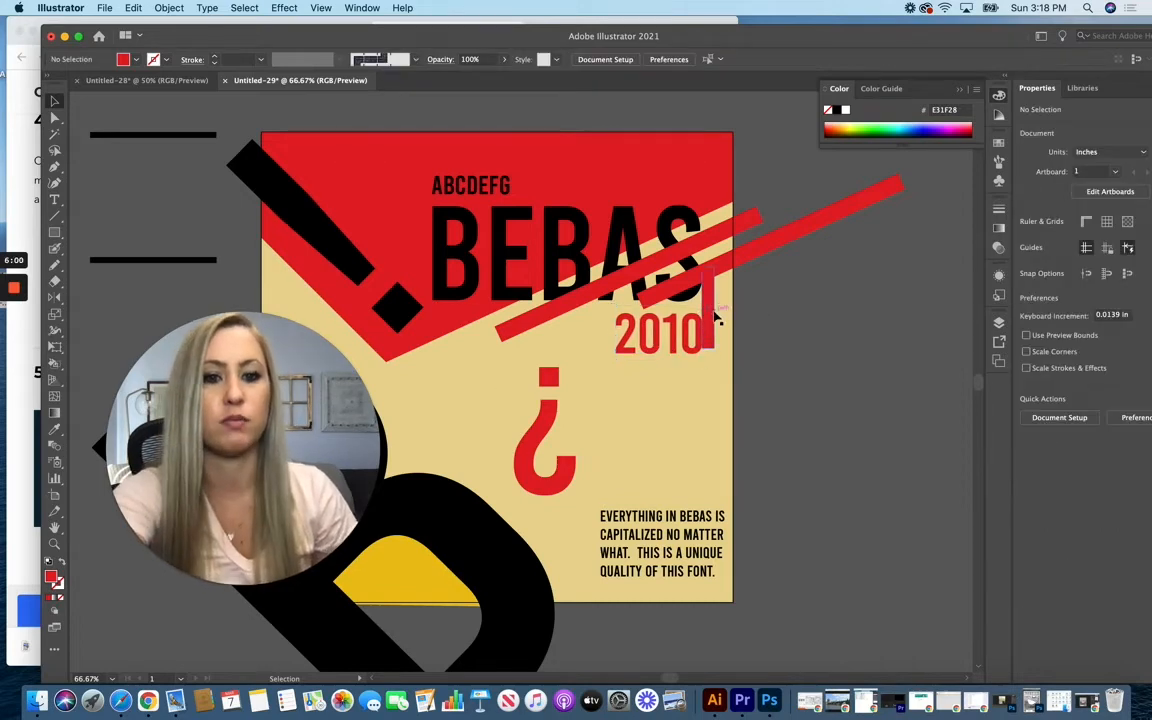
{"action": "left_click", "coordinate": [714, 317]}
{"action": "key", "text": "Delete"}
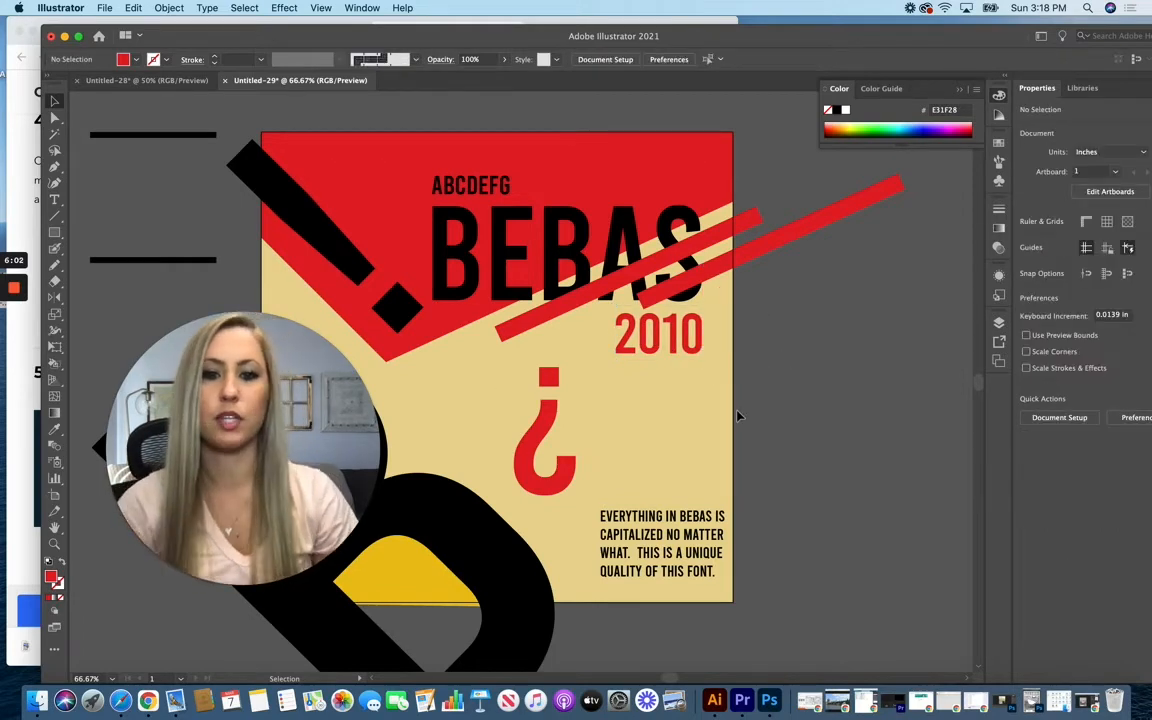
Step: Show the grid on Layer 2 and move the red question mark onto the grid's second vertical line
{"action": "scroll", "coordinate": [738, 415], "scroll_direction": "down", "scroll_amount": 3}
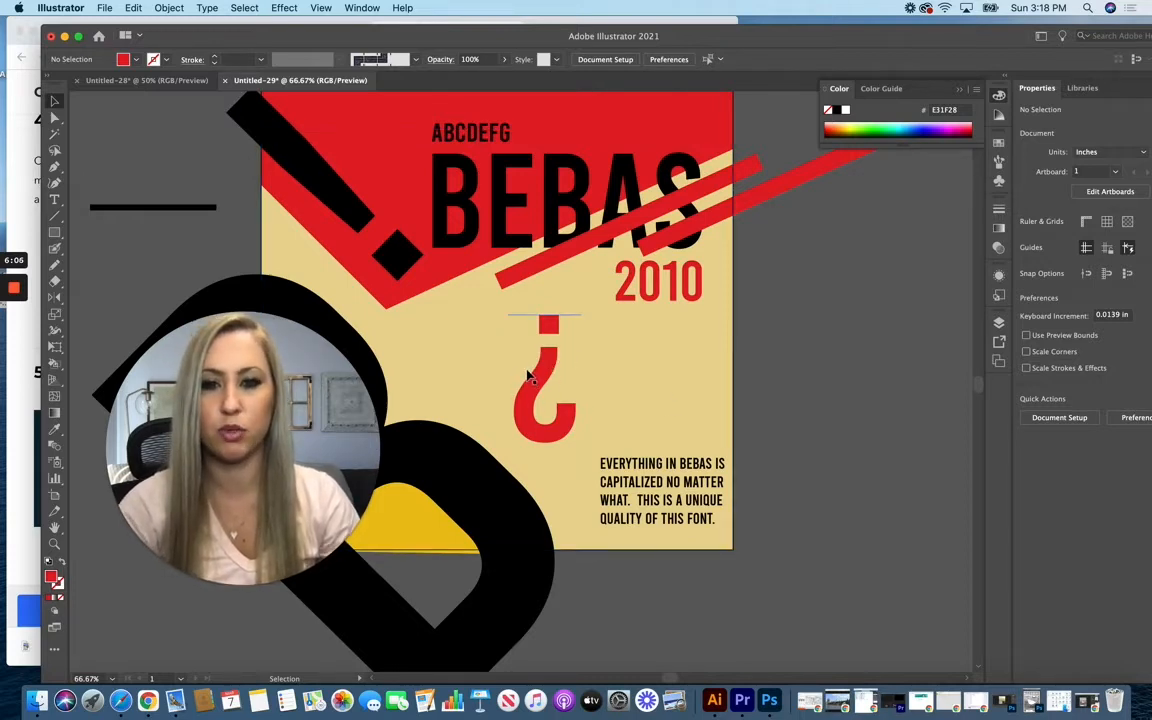
{"action": "left_click", "coordinate": [1000, 326]}
{"action": "left_click", "coordinate": [830, 338]}
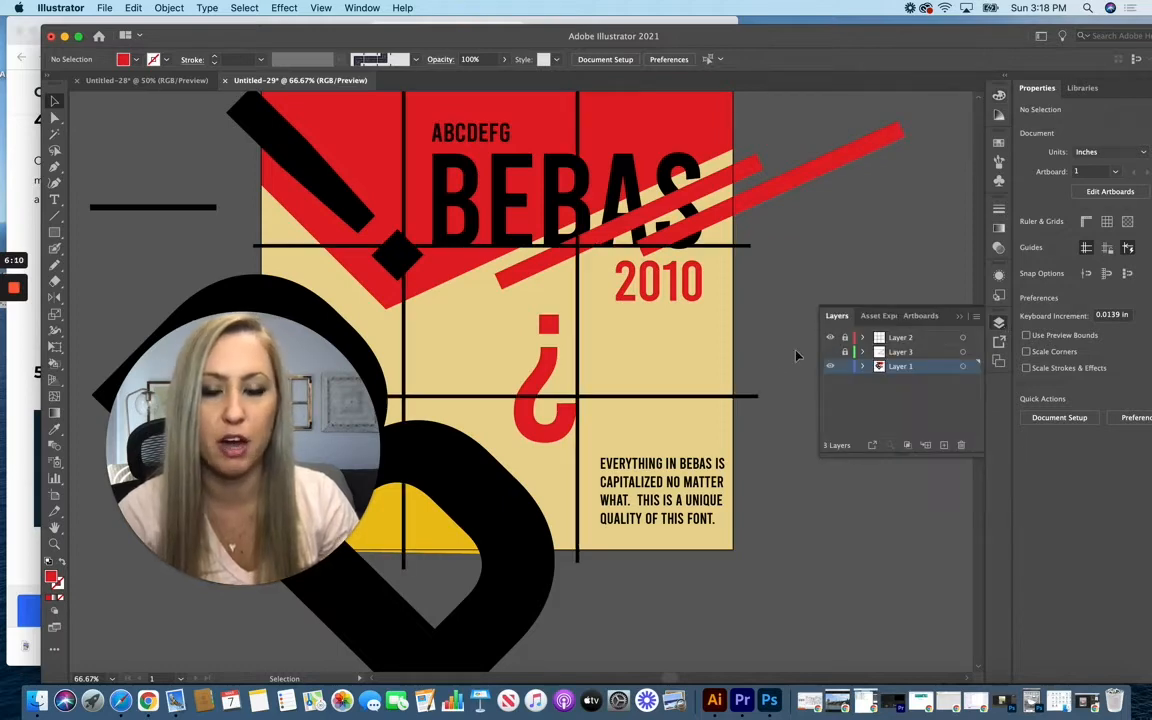
{"action": "left_click_drag", "start_coordinate": [538, 380], "coordinate": [565, 380]}
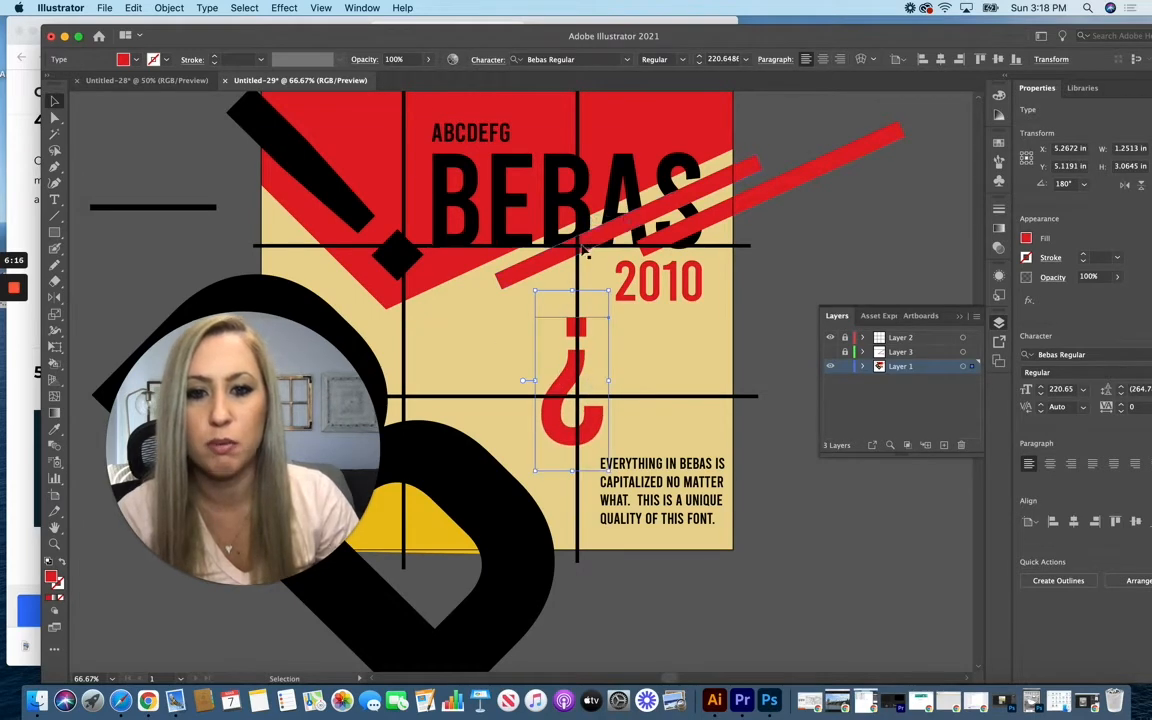
Step: Line up the question mark's dot with the right edge of the second B in BEBAS using a temporary guide rectangle, and delete the rectangle
{"action": "left_click", "coordinate": [55, 232]}
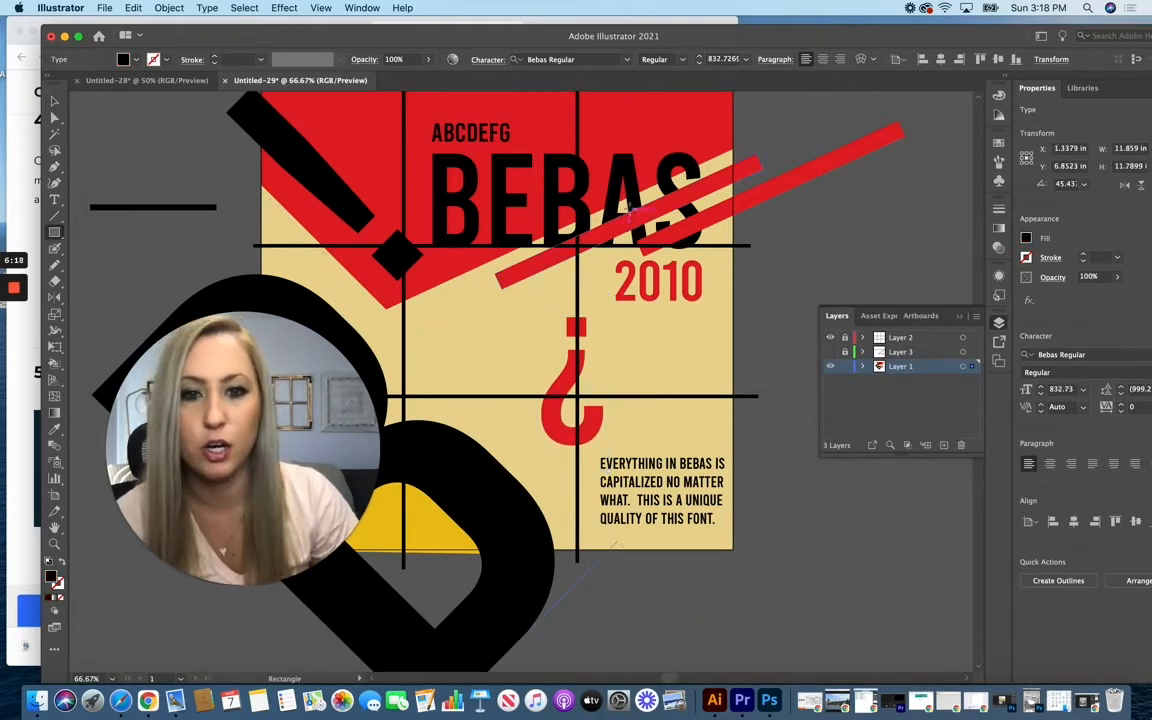
{"action": "mouse_move", "coordinate": [590, 213]}
{"action": "left_mouse_down"}
{"action": "mouse_move", "coordinate": [612, 360]}
{"action": "mouse_move", "coordinate": [573, 386]}
{"action": "left_mouse_up"}
{"action": "key", "text": "v"}
{"action": "left_click", "coordinate": [743, 343]}
{"action": "left_click", "coordinate": [757, 386]}
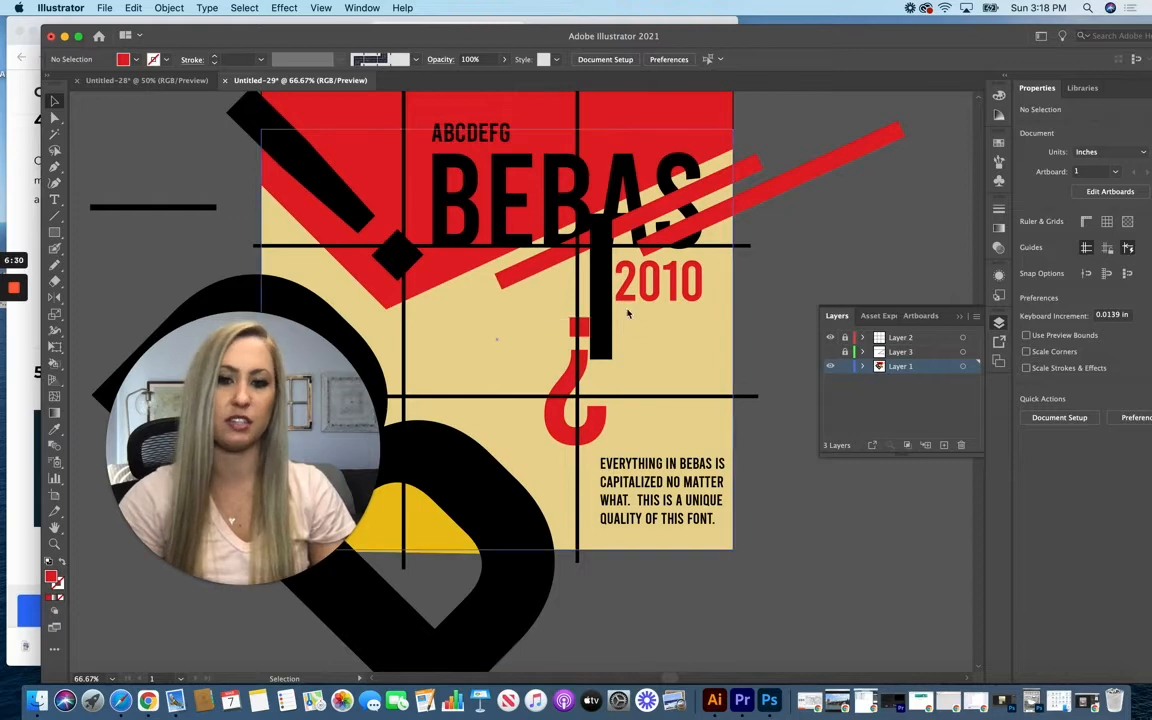
{"action": "left_click", "coordinate": [602, 285]}
{"action": "key", "text": "Delete"}
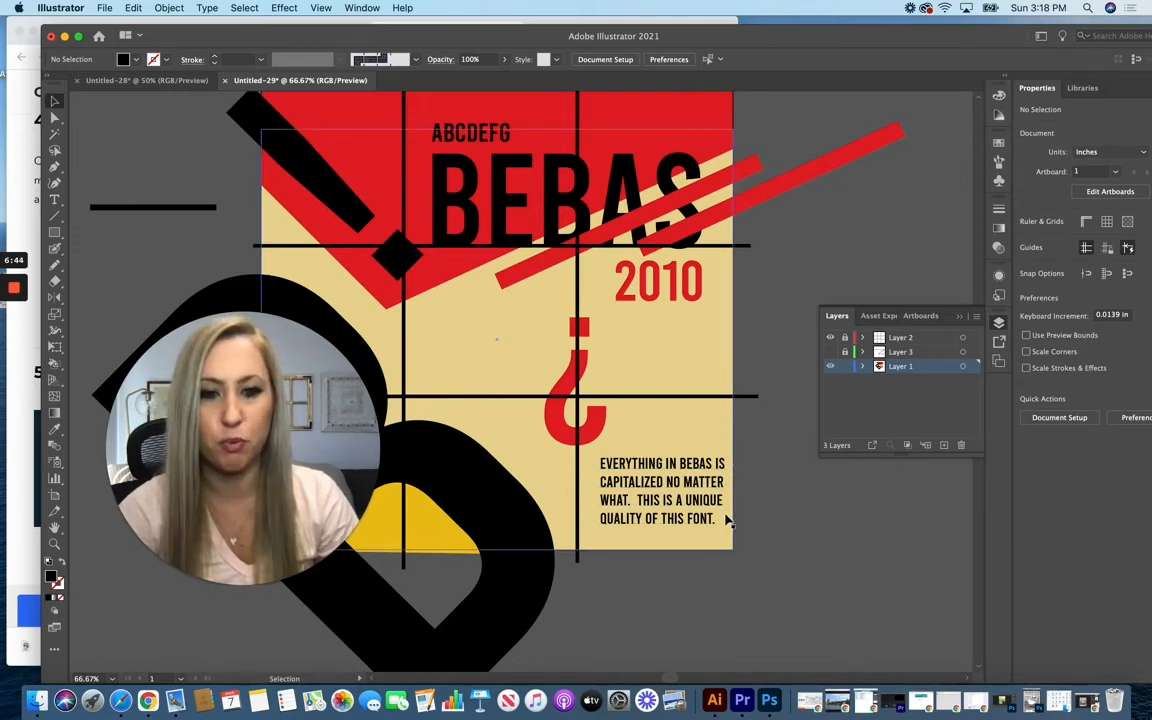
Step: Move the EVERYTHING IN BEBAS paragraph slightly left and down, and nudge it right to centre it in the lower-right grid cell
{"action": "left_click_drag", "start_coordinate": [688, 499], "coordinate": [655, 498]}
{"action": "left_click", "coordinate": [665, 485]}
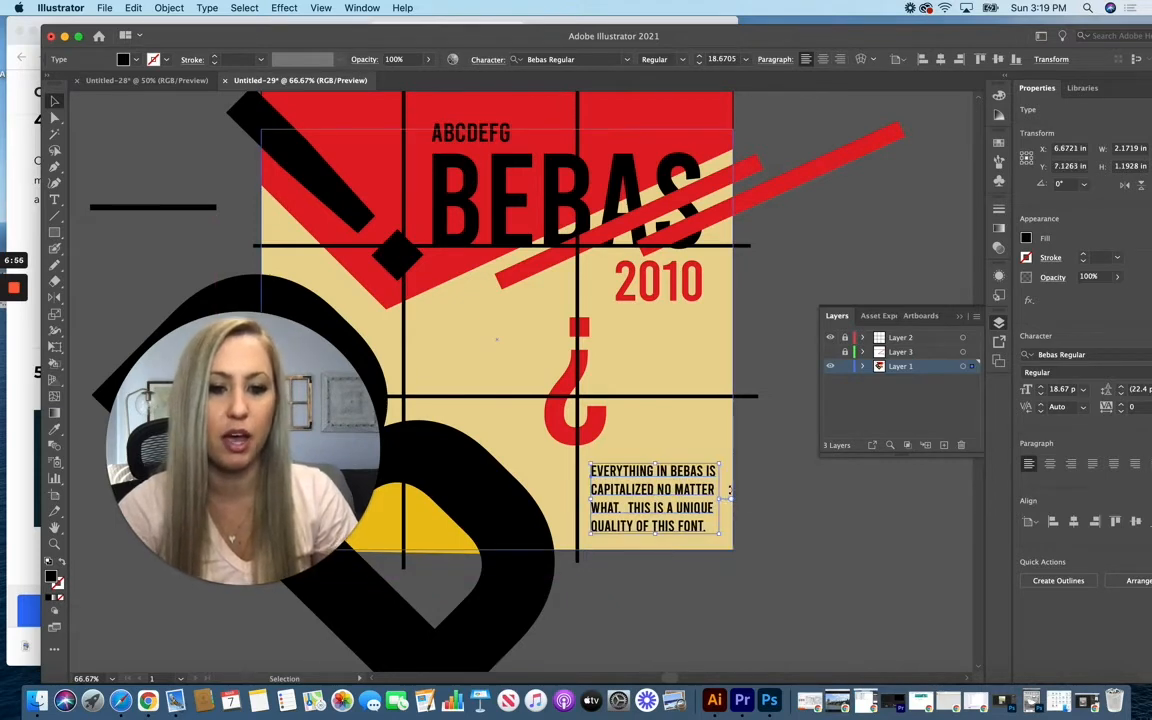
{"action": "left_click", "coordinate": [812, 535]}
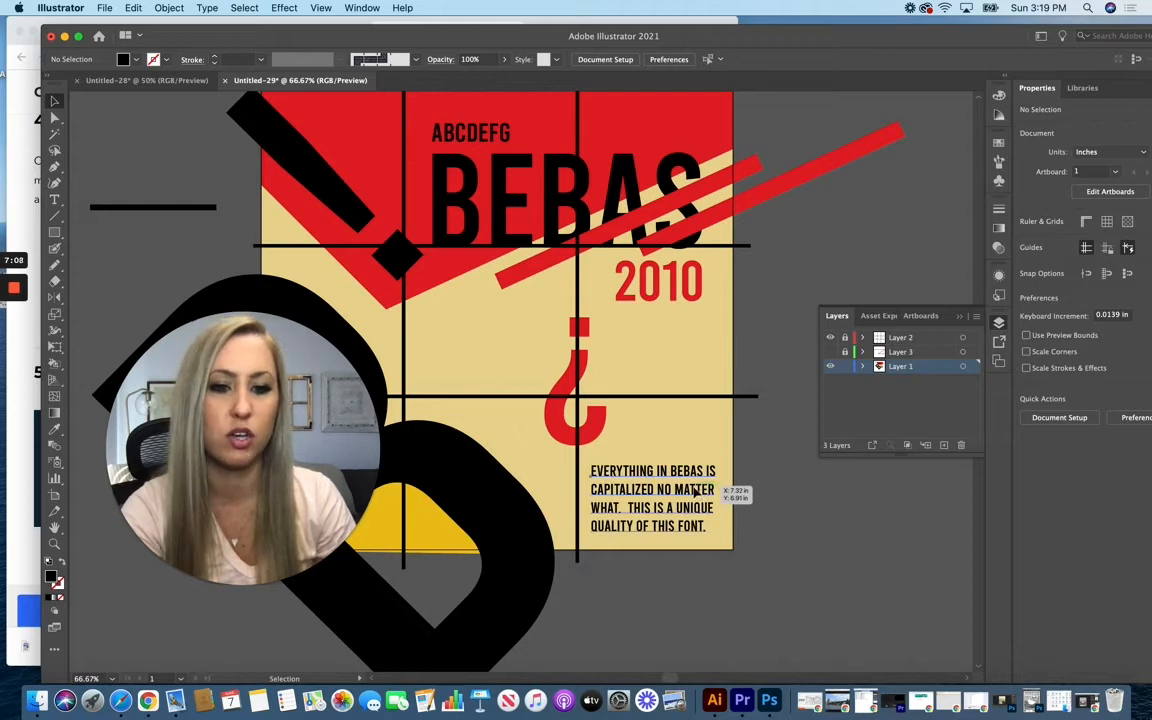
{"action": "left_click_drag", "start_coordinate": [697, 490], "coordinate": [698, 491]}
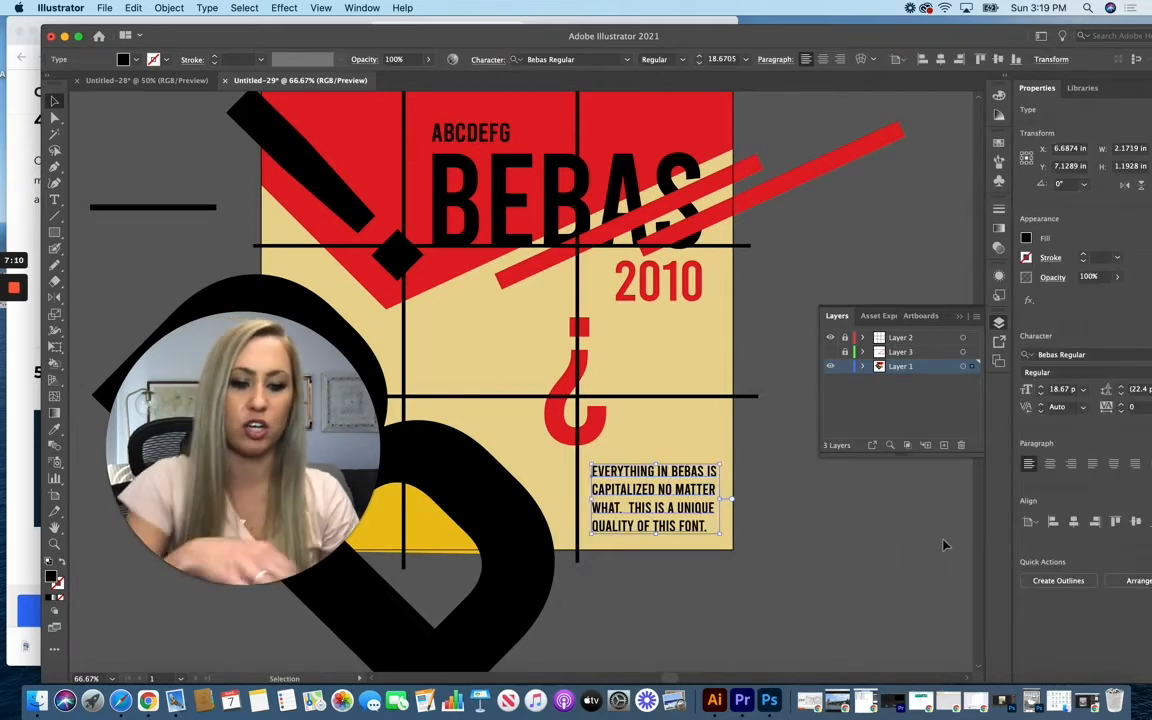
{"action": "key", "text": "Right"}
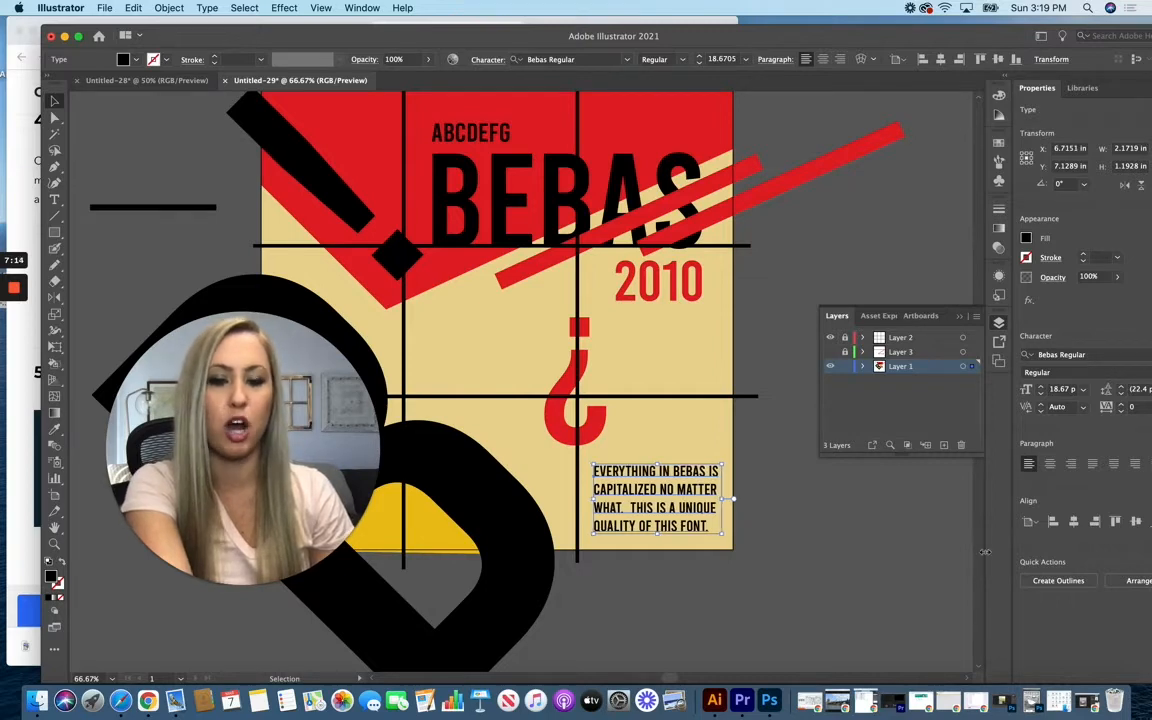
{"action": "left_click", "coordinate": [824, 591]}
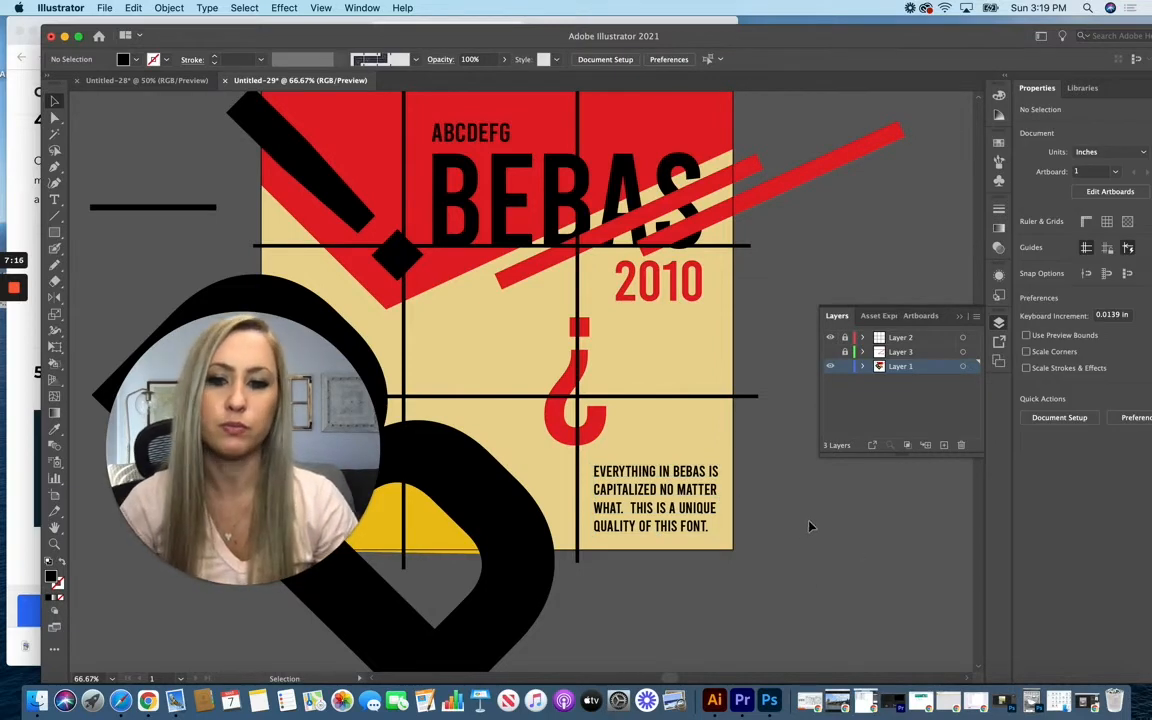
Step: Select the two black horizontal lines beside the poster and set the blend spacing to Specified Steps with 8 steps
{"action": "left_click_drag", "start_coordinate": [246, 422], "coordinate": [876, 222]}
{"action": "scroll", "coordinate": [231, 406], "scroll_direction": "up", "scroll_amount": 3}
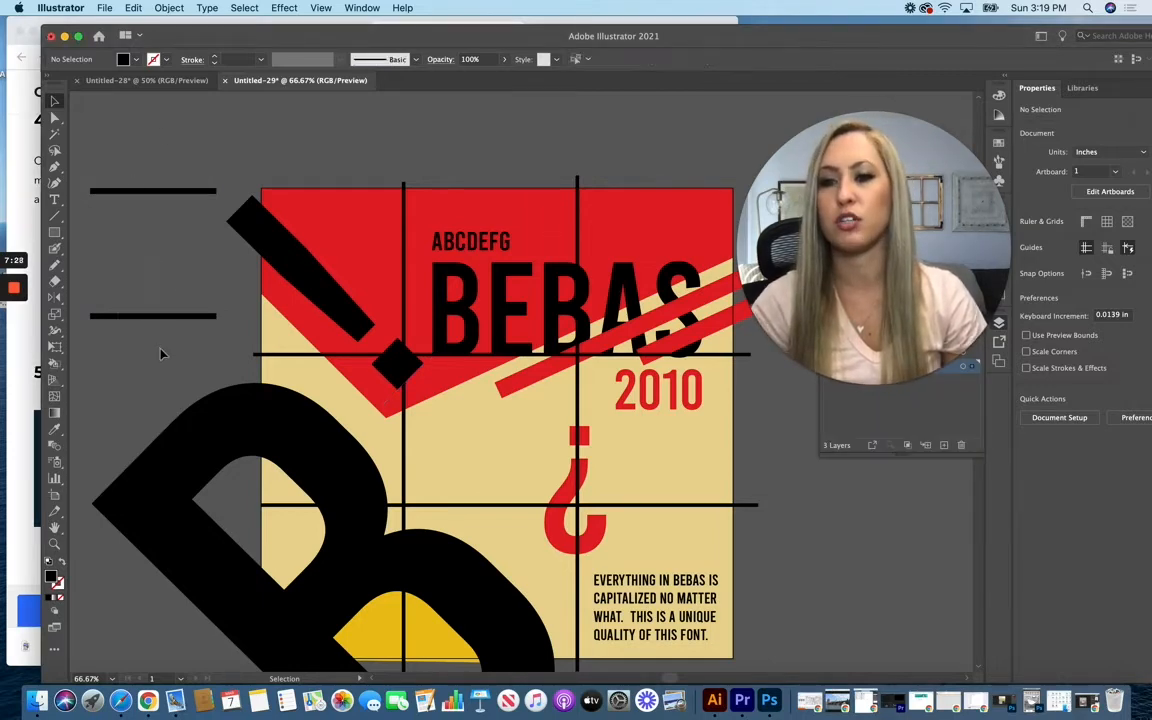
{"action": "key", "text": "super+a"}
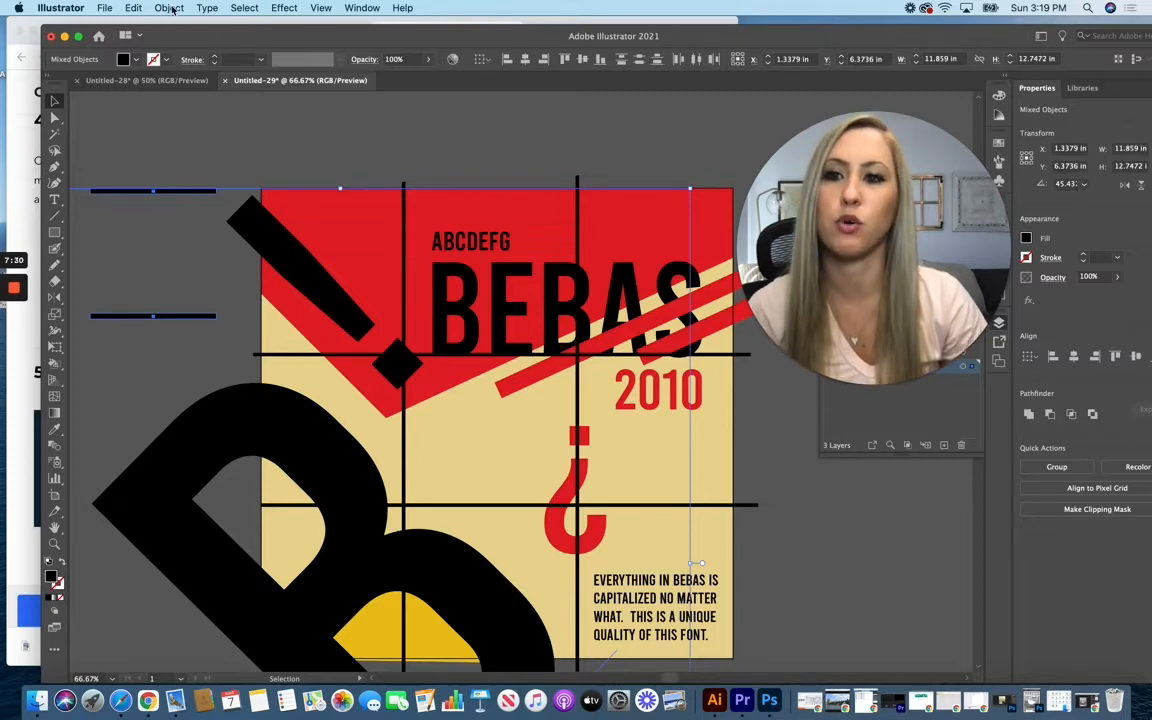
{"action": "left_click", "coordinate": [170, 8]}
{"action": "mouse_move", "coordinate": [210, 354]}
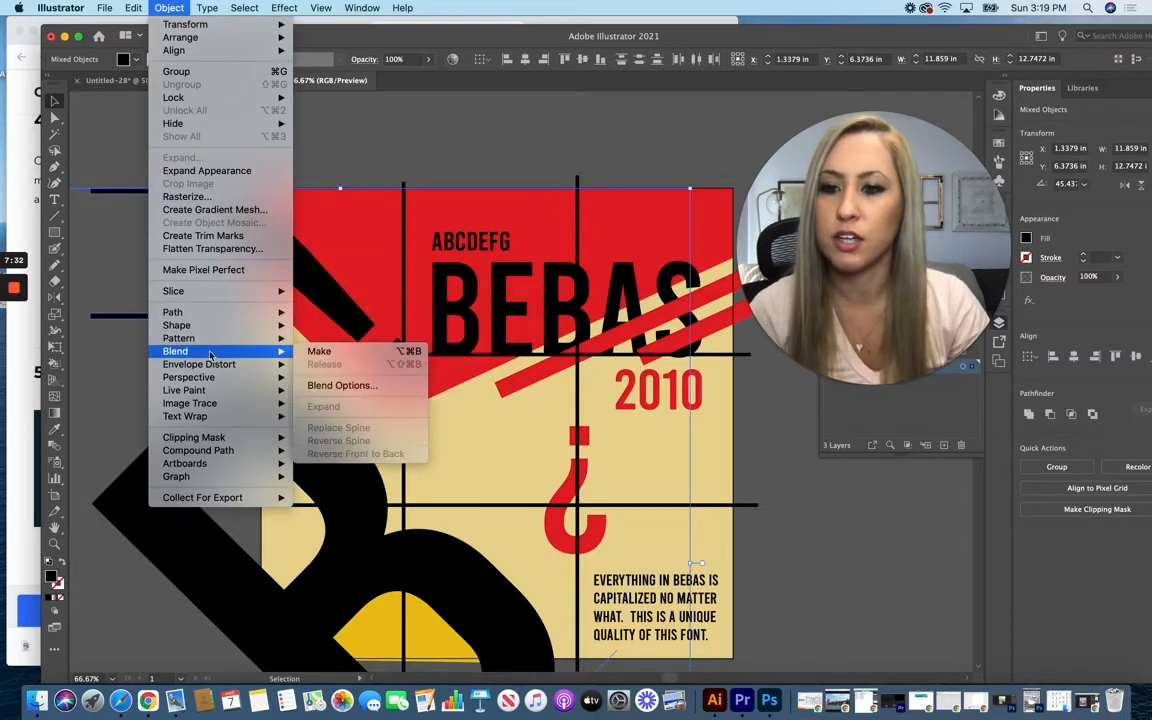
{"action": "left_click", "coordinate": [335, 385]}
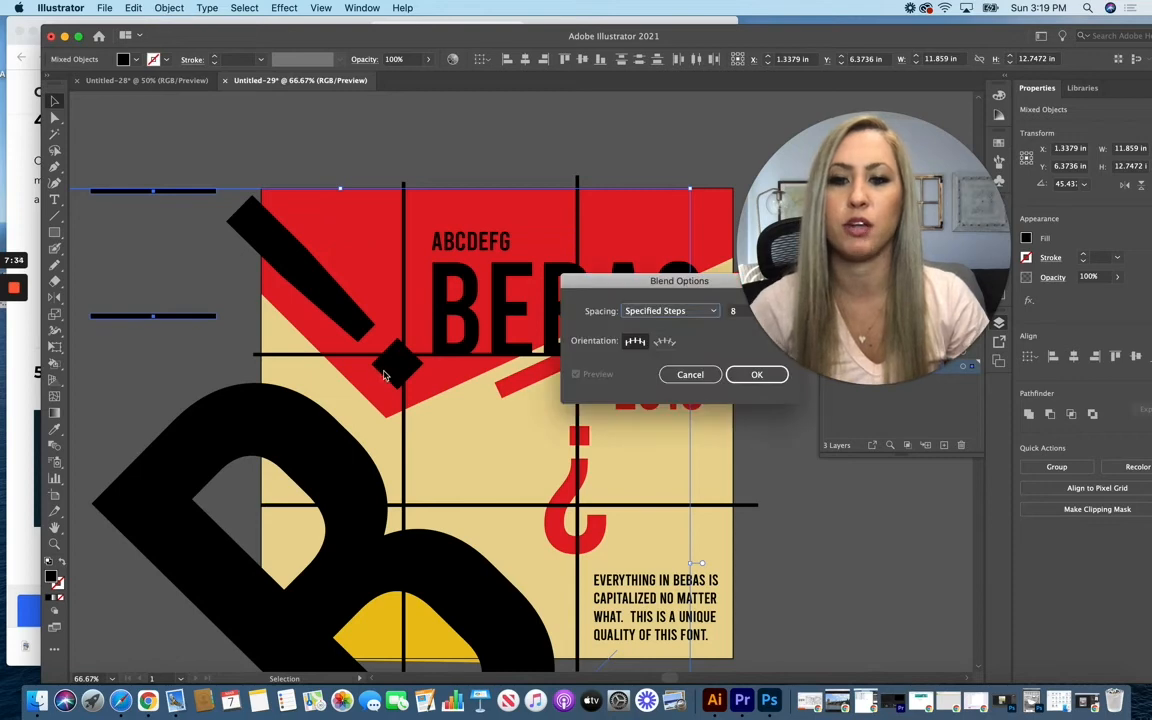
{"action": "left_click_drag", "start_coordinate": [671, 285], "coordinate": [439, 233]}
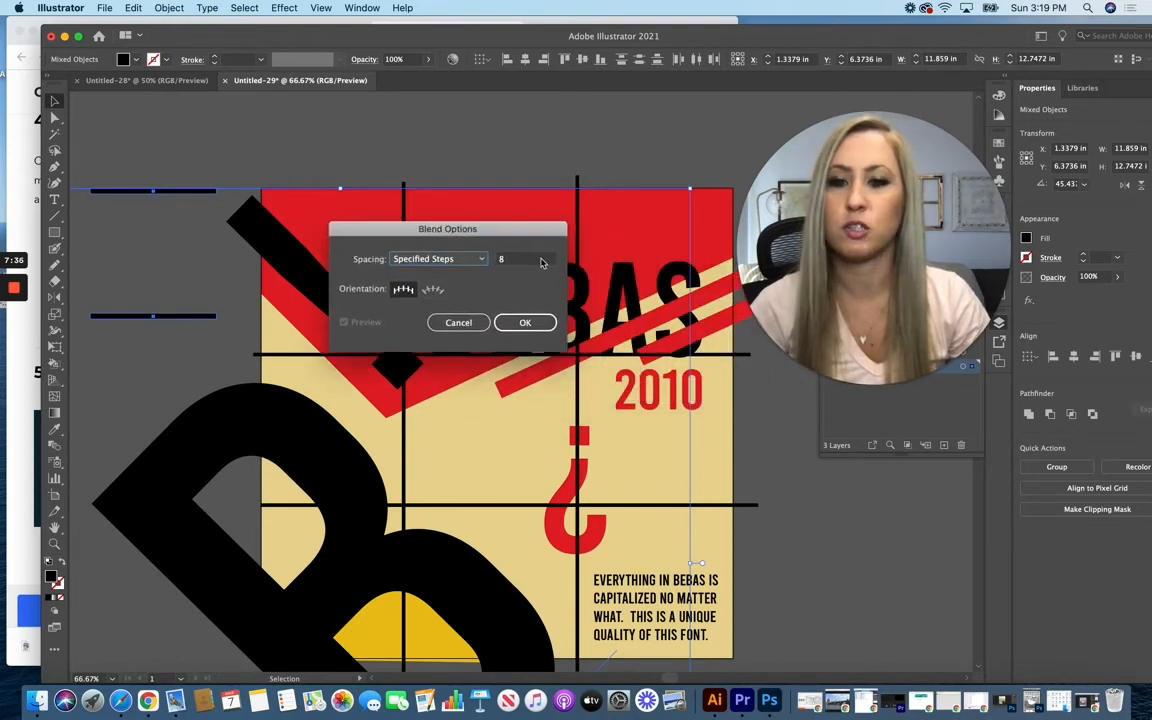
{"action": "left_click", "coordinate": [452, 260]}
{"action": "left_click", "coordinate": [440, 289]}
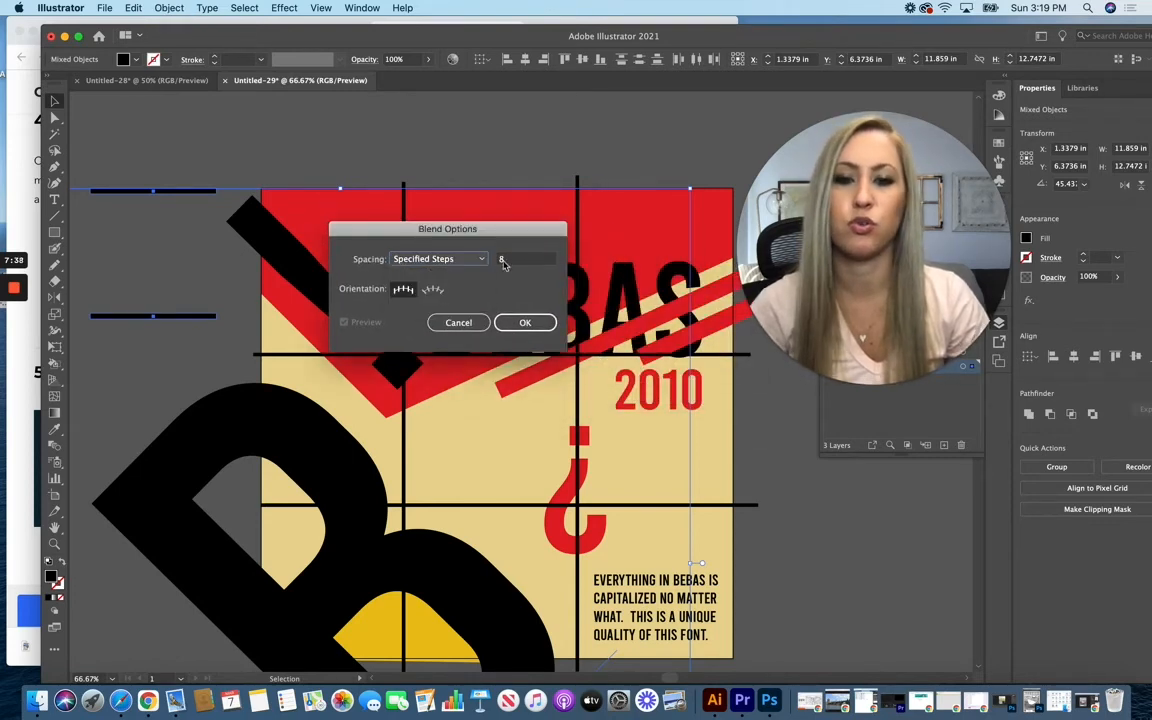
{"action": "left_click", "coordinate": [525, 323]}
Step: Make a blend from the two black lines and place the resulting stripes above the poster's upper-left corner
{"action": "left_click", "coordinate": [168, 8]}
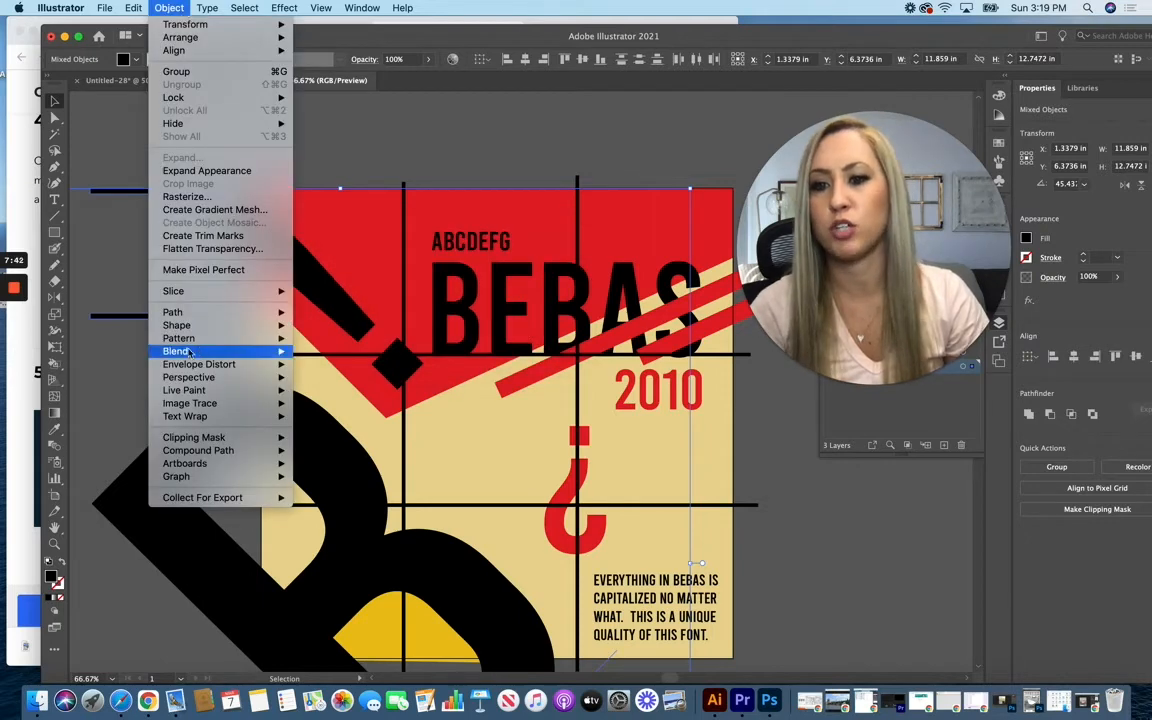
{"action": "mouse_move", "coordinate": [199, 352]}
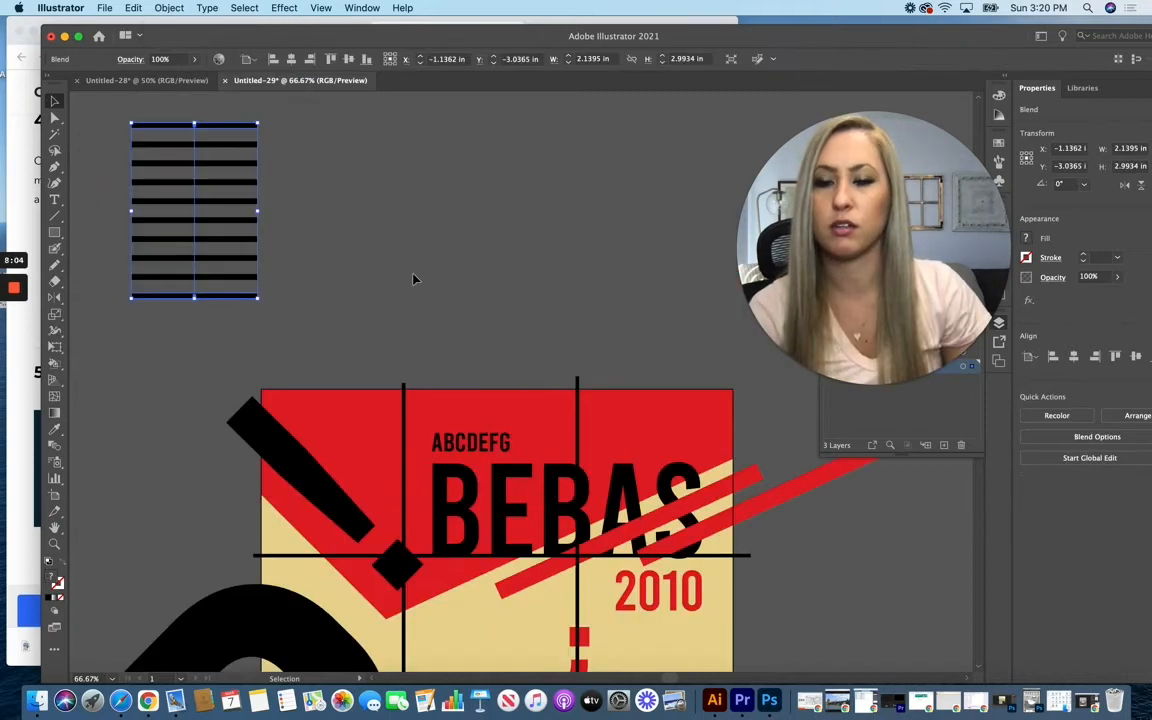
{"action": "left_click", "coordinate": [414, 292]}
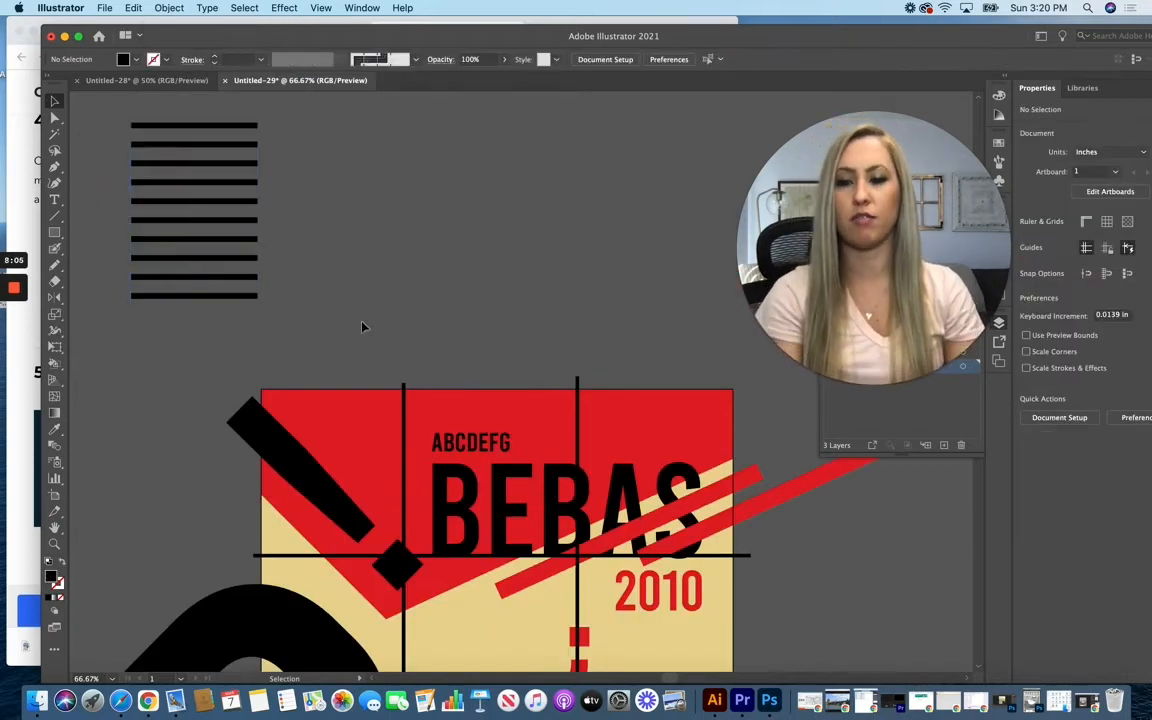
{"action": "scroll", "coordinate": [322, 301], "scroll_direction": "down", "scroll_amount": 1}
{"action": "left_click_drag", "start_coordinate": [221, 160], "coordinate": [362, 218]}
{"action": "left_click", "coordinate": [489, 226]}
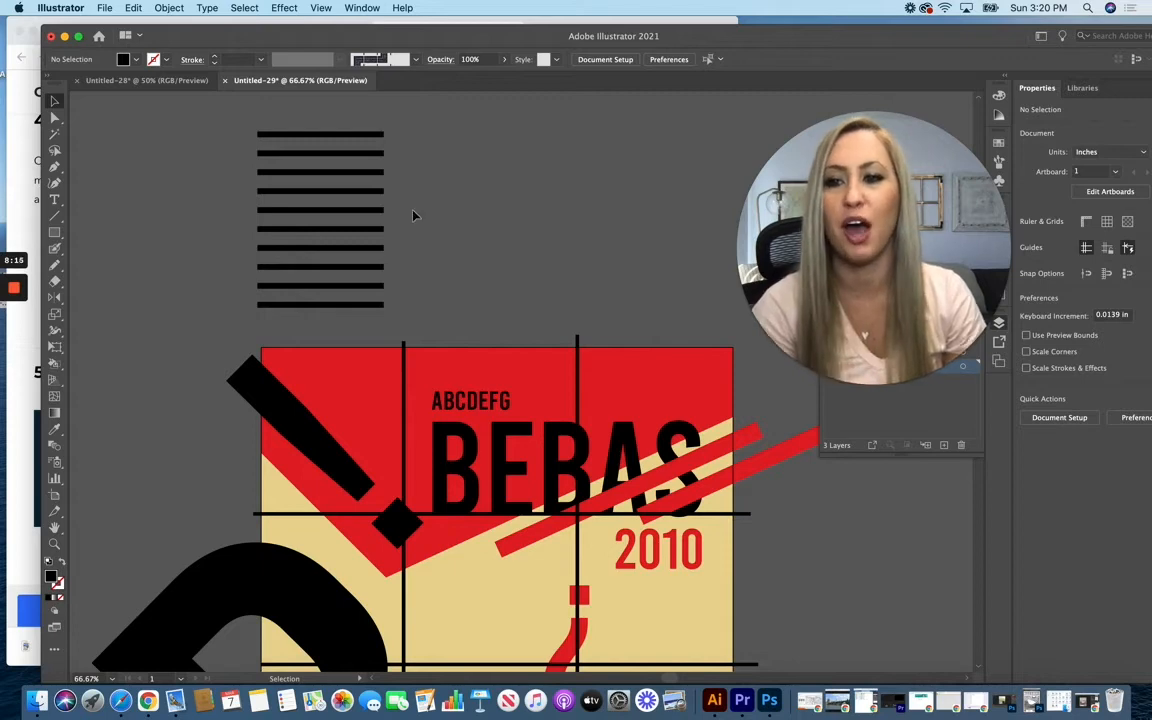
Step: Draw a black circle about 2.03 in across on the stripes and centre it horizontally over them
{"action": "left_click", "coordinate": [53, 233]}
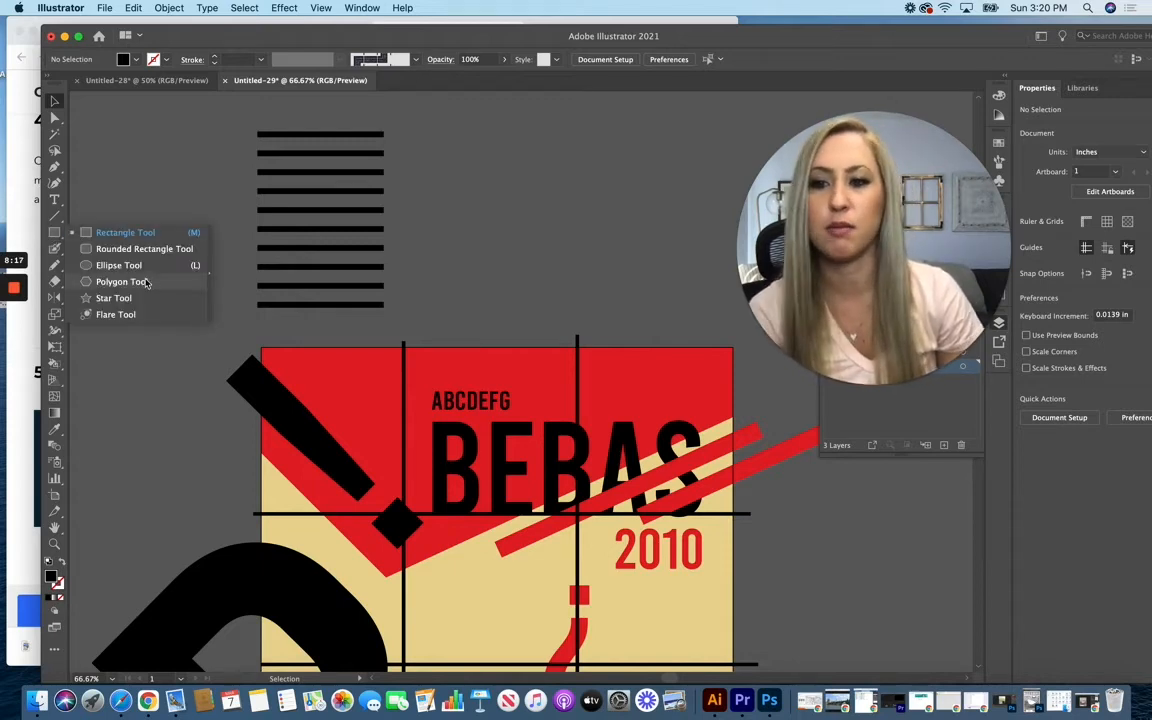
{"action": "left_click", "coordinate": [120, 266]}
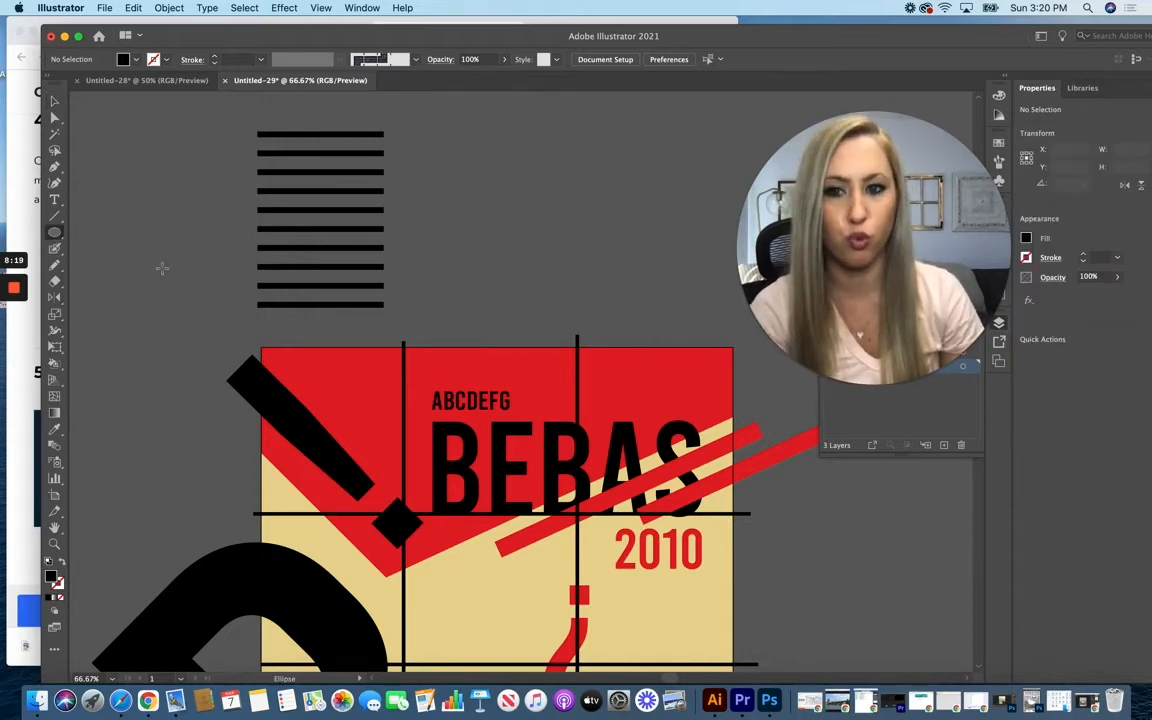
{"action": "left_click_drag", "start_coordinate": [275, 158], "coordinate": [396, 277]}
{"action": "key", "text": "v"}
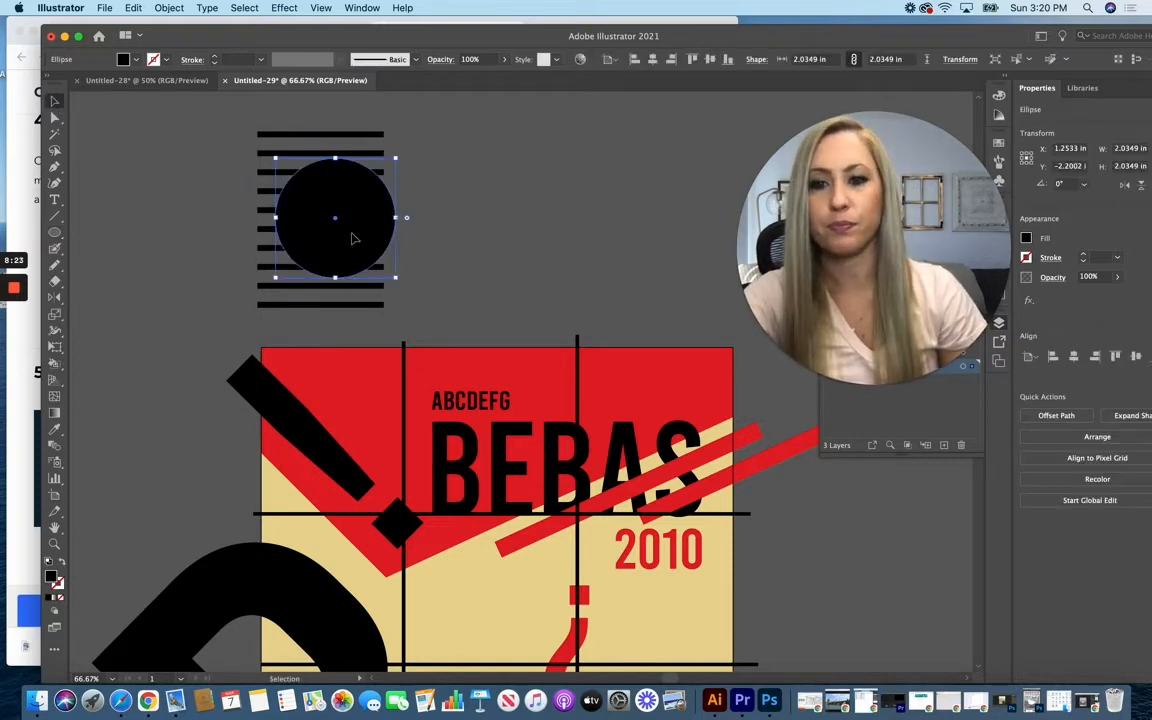
{"action": "left_click_drag", "start_coordinate": [352, 238], "coordinate": [329, 242]}
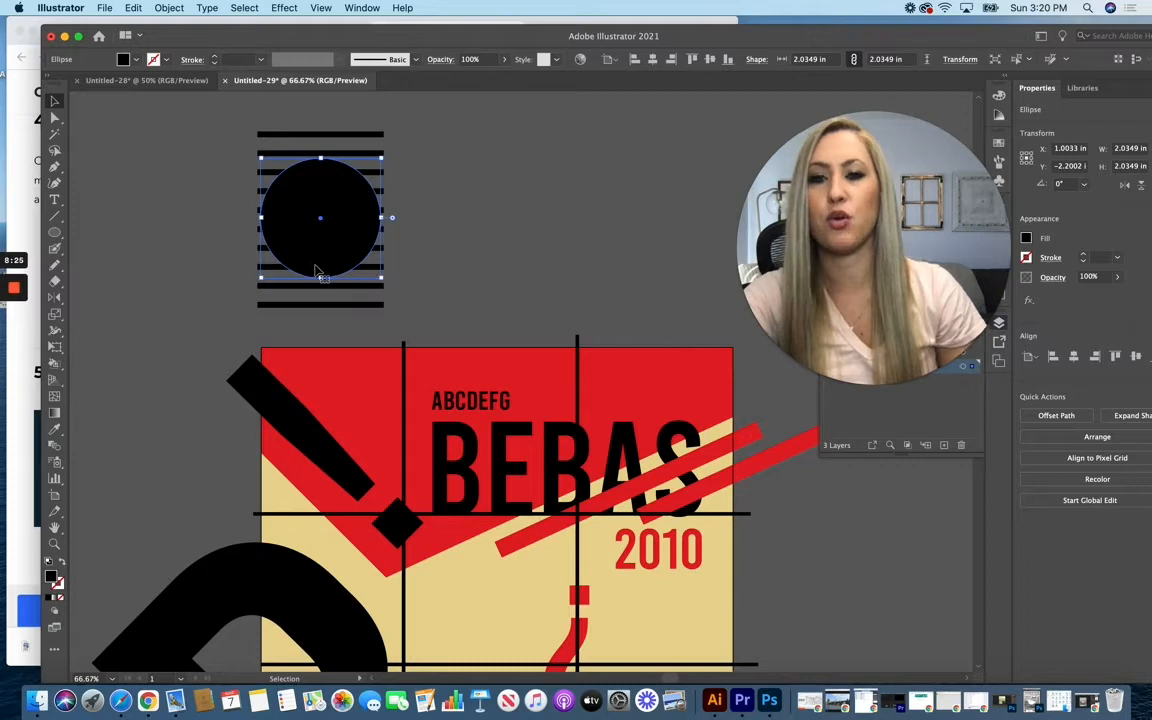
Step: Clip the stripes to the circle's shape with a clipping mask
{"action": "left_click_drag", "start_coordinate": [193, 131], "coordinate": [429, 298]}
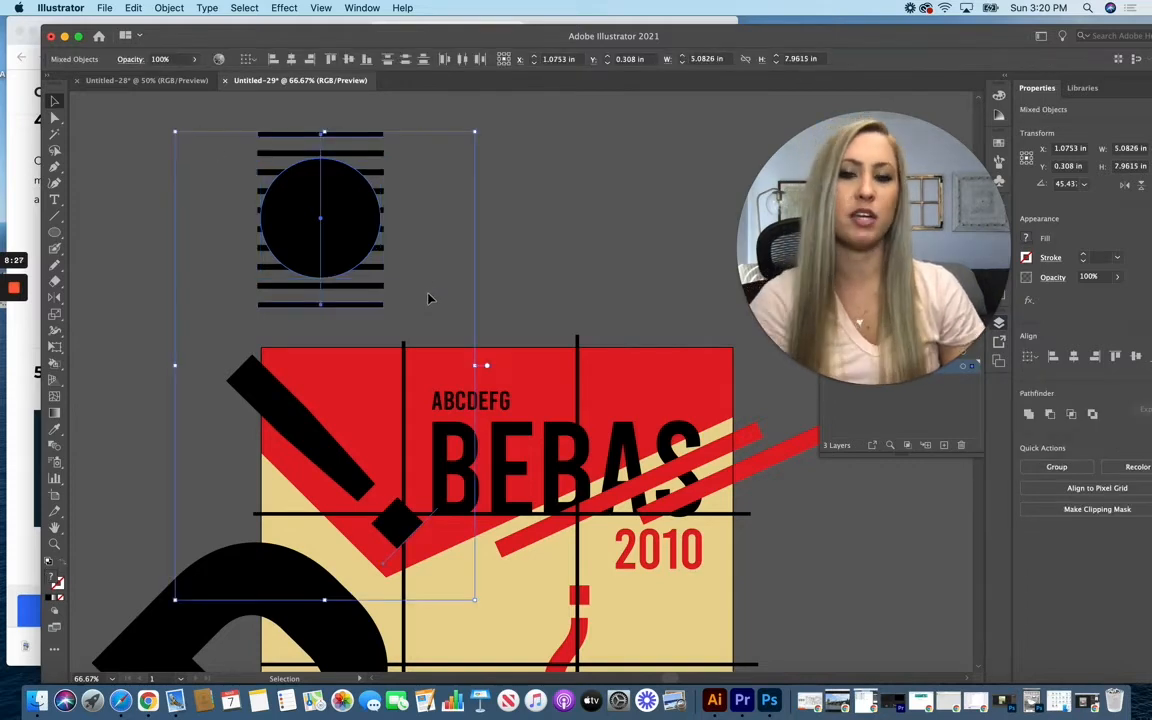
{"action": "right_click", "coordinate": [355, 222]}
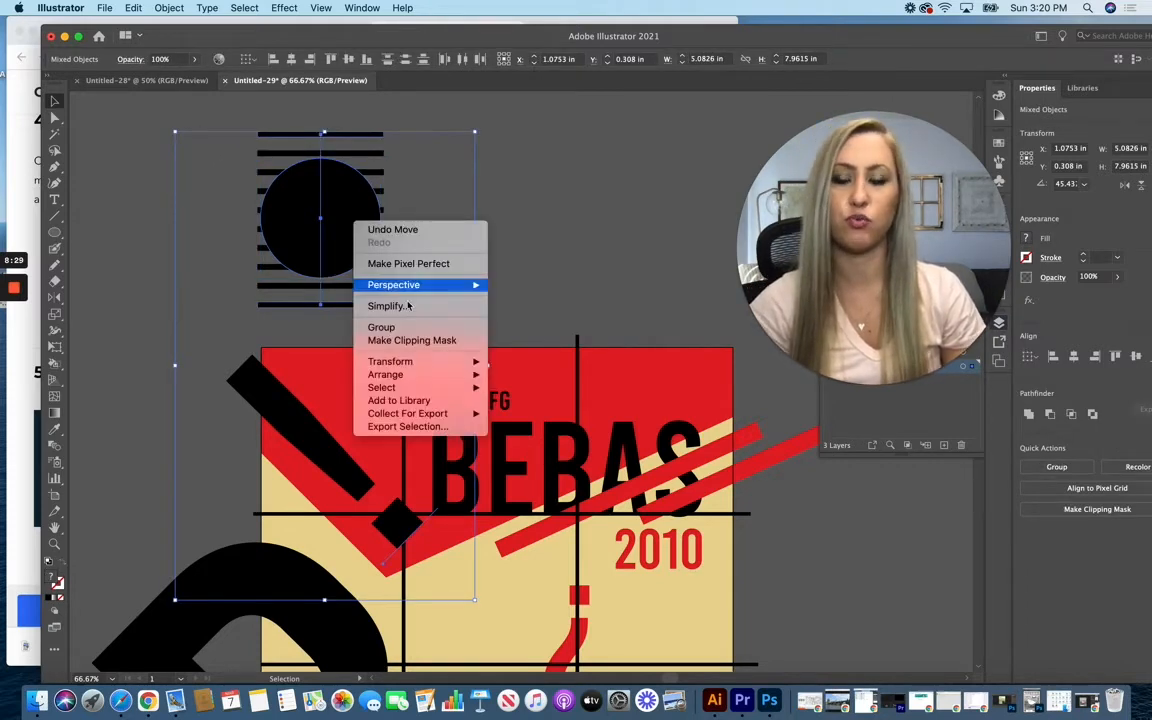
{"action": "left_click", "coordinate": [440, 340]}
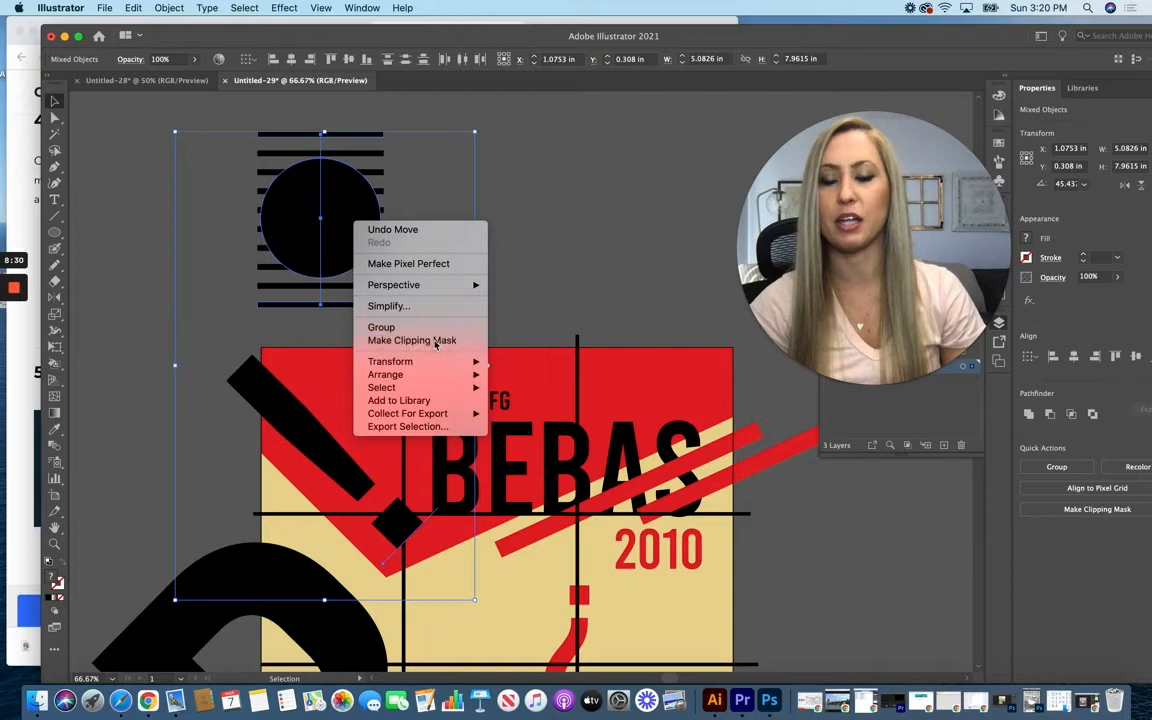
{"action": "left_click", "coordinate": [499, 266]}
Step: Move the striped circle into the poster's upper-left corner beside BEBAS, and hide the grid on Layer 2
{"action": "left_click_drag", "start_coordinate": [366, 233], "coordinate": [372, 459]}
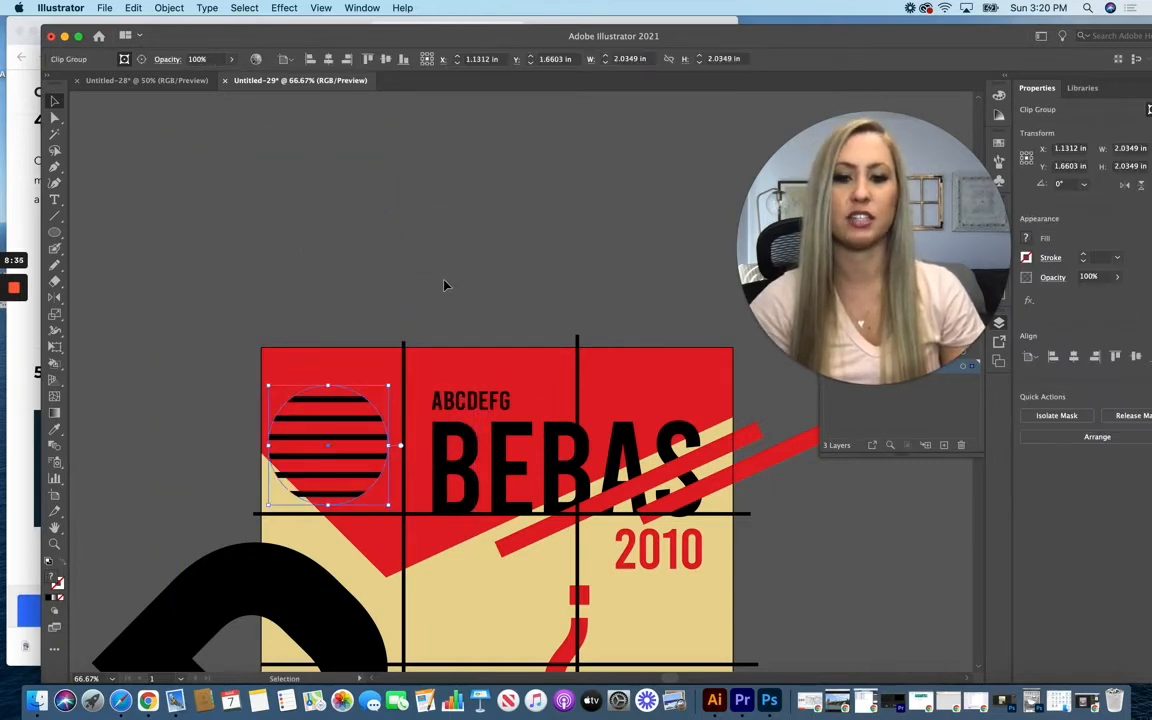
{"action": "left_click", "coordinate": [445, 286]}
{"action": "scroll", "coordinate": [230, 415], "scroll_direction": "down", "scroll_amount": 3}
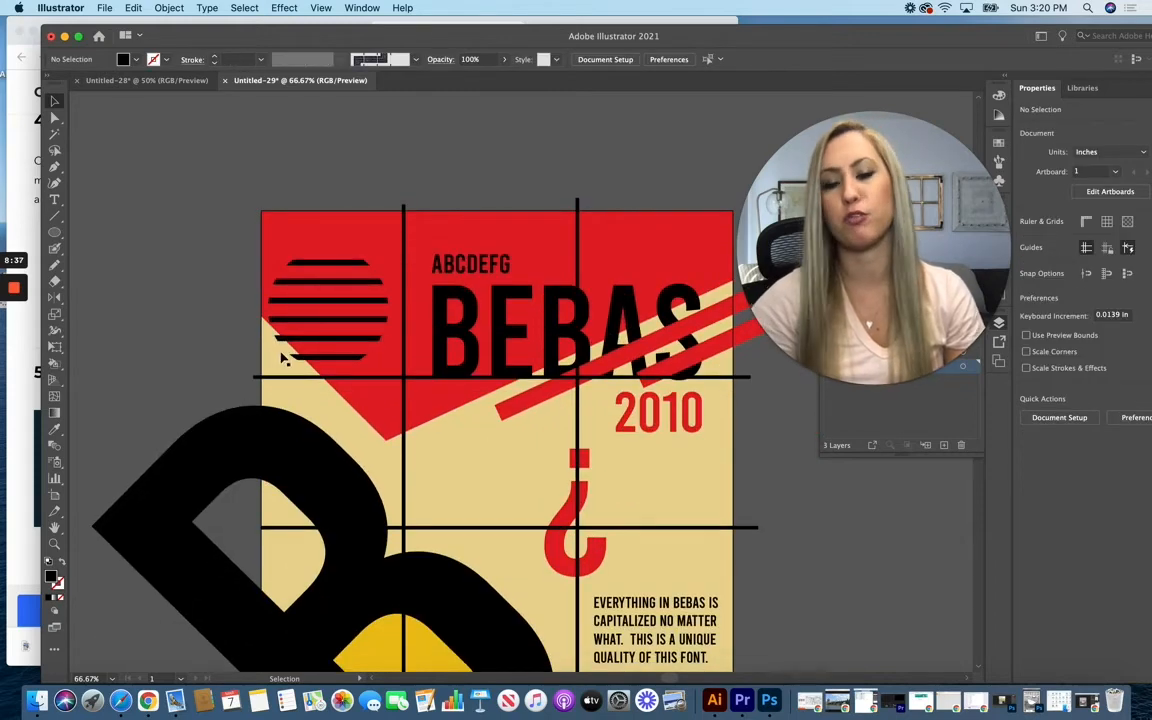
{"action": "scroll", "coordinate": [283, 358], "scroll_direction": "down", "scroll_amount": 3}
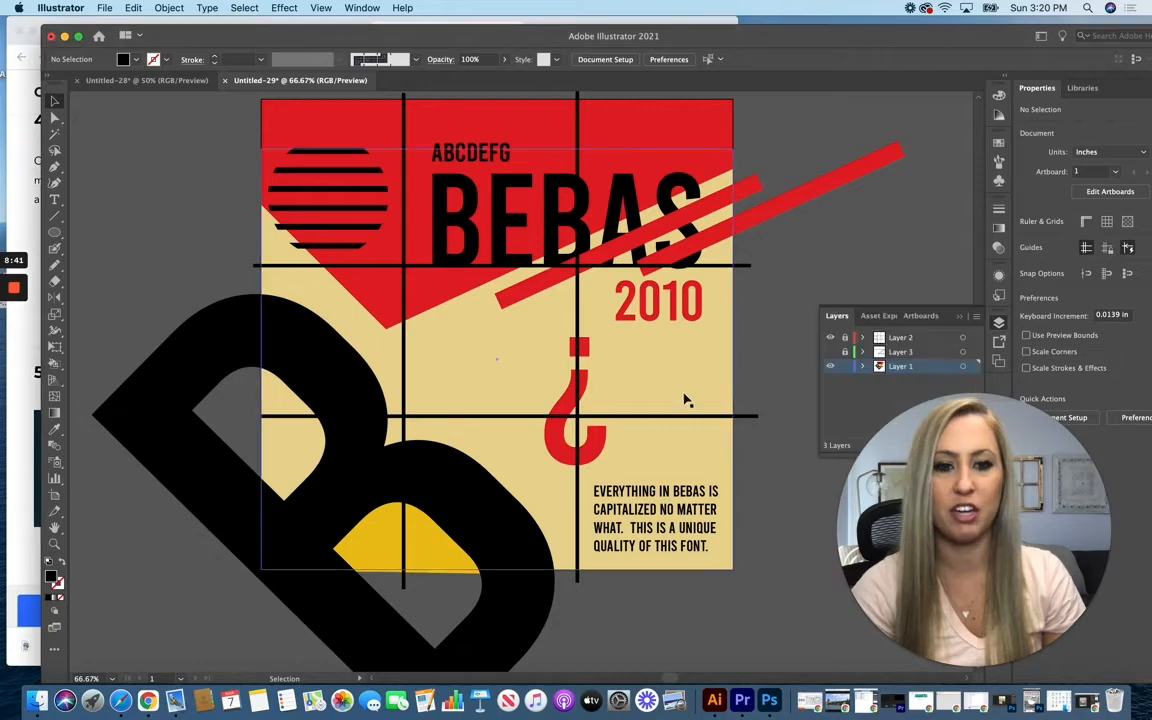
{"action": "left_click", "coordinate": [830, 338]}
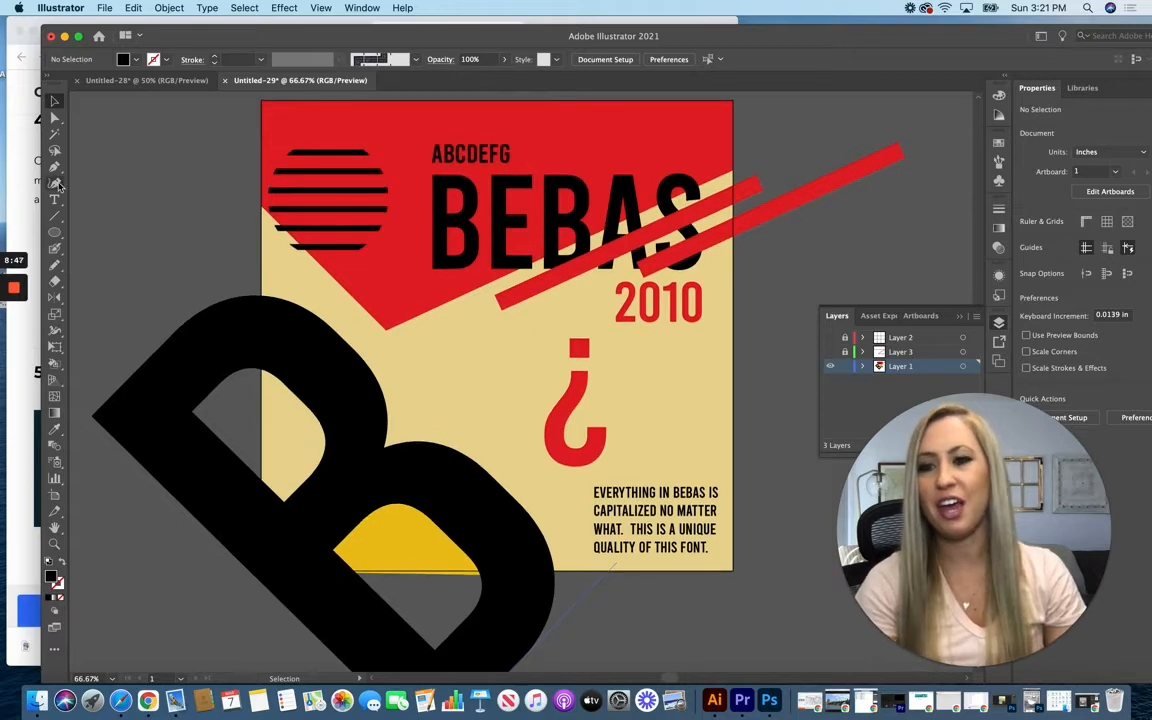
Step: Try covering the large B's overflow beside the poster's left edge with a background-grey rectangle about 2.91 by 5.55 in, and delete it
{"action": "left_click_drag", "start_coordinate": [55, 232], "coordinate": [261, 553]}
{"action": "left_click", "coordinate": [55, 429]}
{"action": "left_click", "coordinate": [129, 205]}
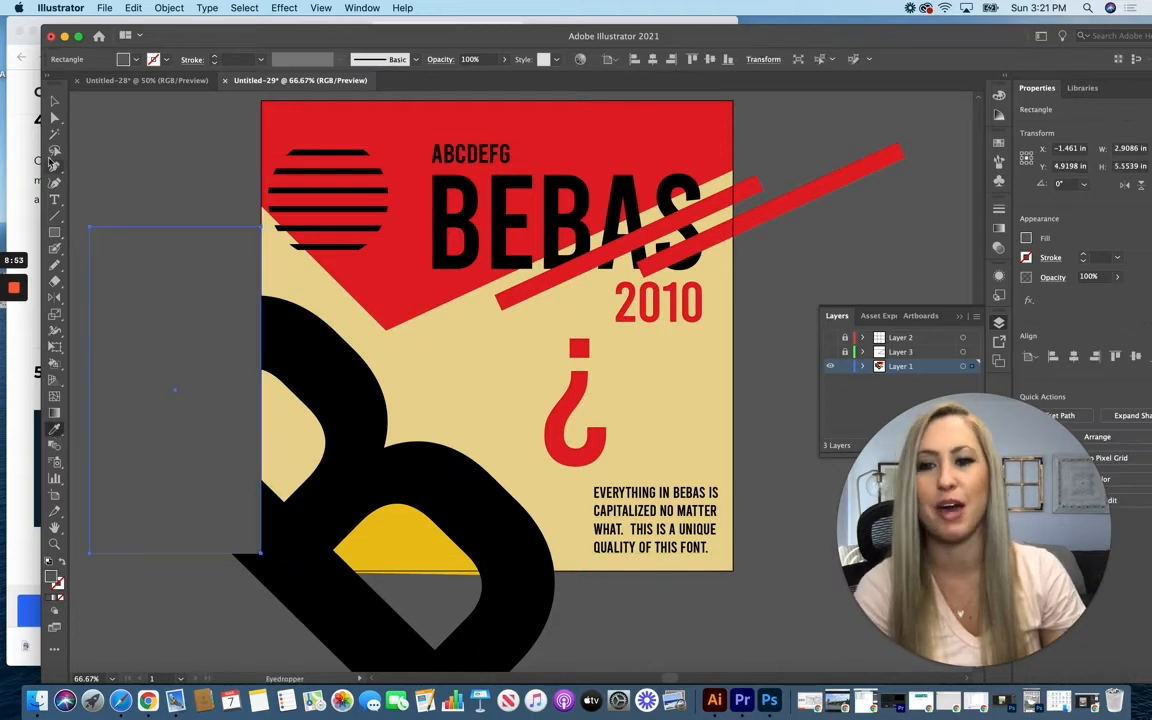
{"action": "left_click", "coordinate": [55, 101]}
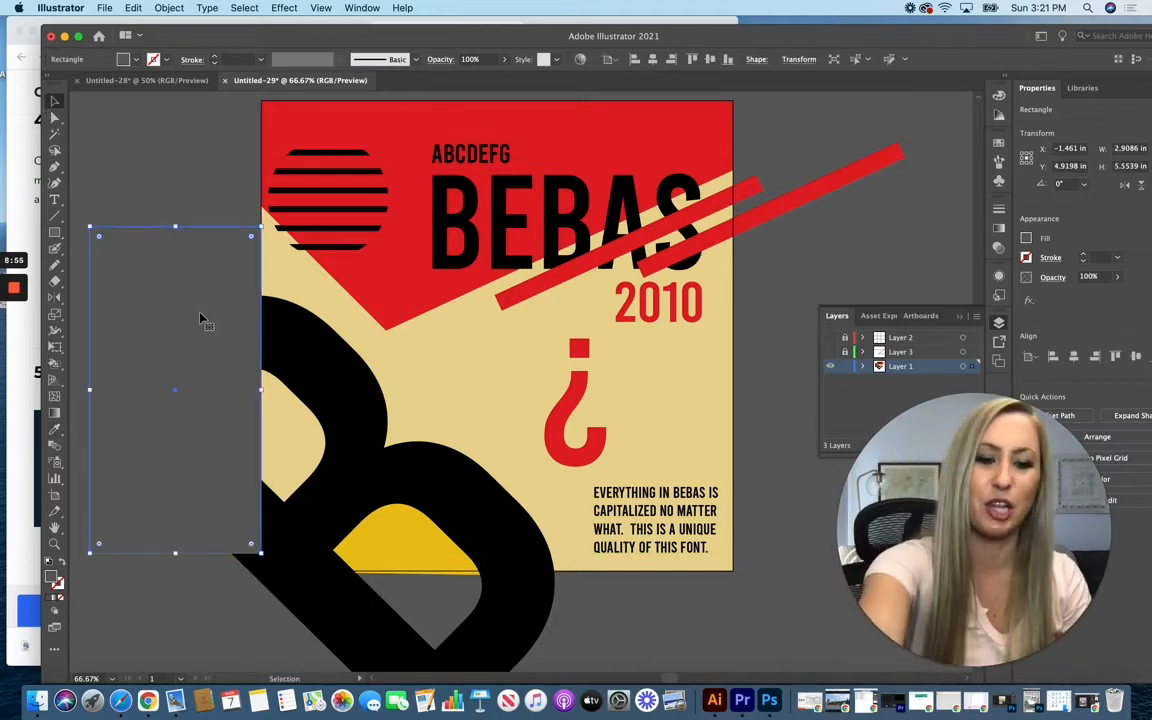
{"action": "key", "text": "Delete"}
Step: Draw an 8 by 8 in rectangle exactly covering the poster's artboard
{"action": "left_click_drag", "start_coordinate": [55, 232], "coordinate": [123, 240]}
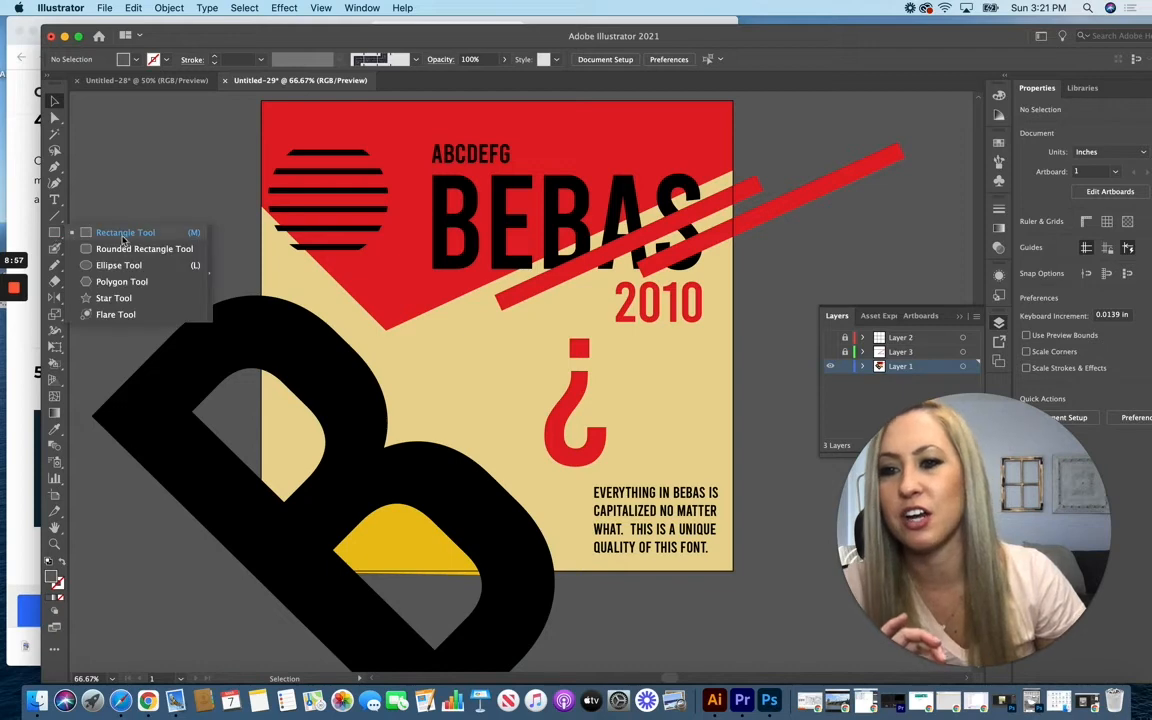
{"action": "left_click", "coordinate": [123, 237]}
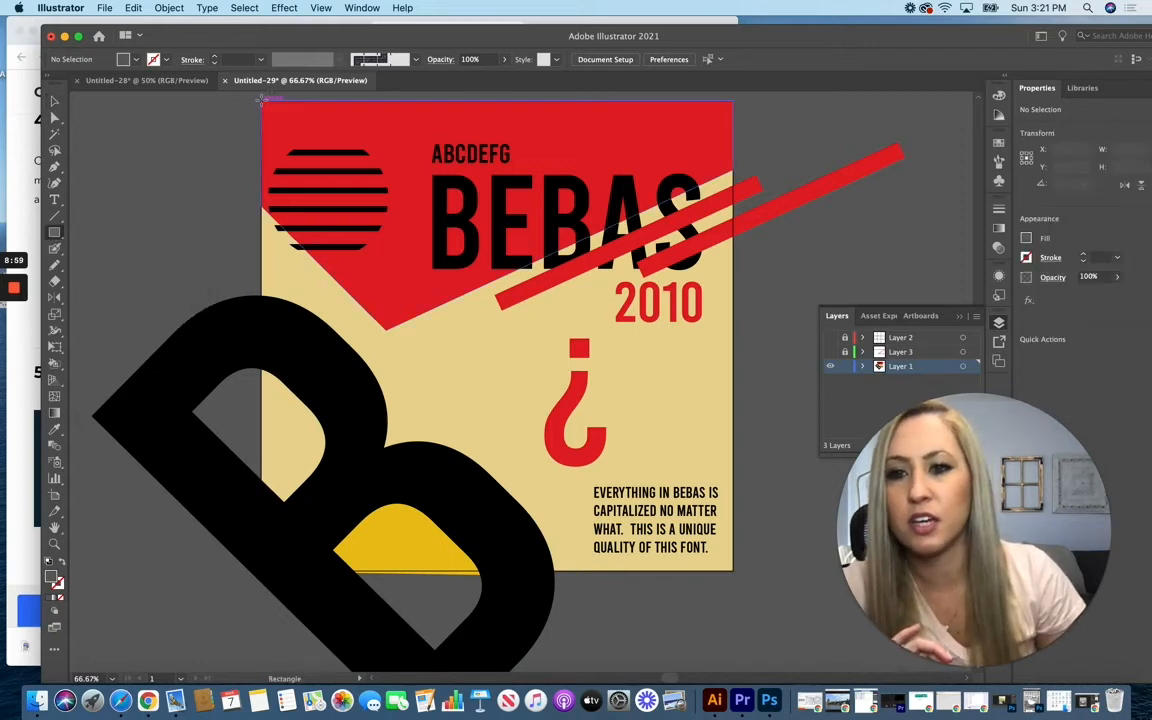
{"action": "left_click_drag", "start_coordinate": [262, 99], "coordinate": [731, 571]}
{"action": "left_click", "coordinate": [56, 102]}
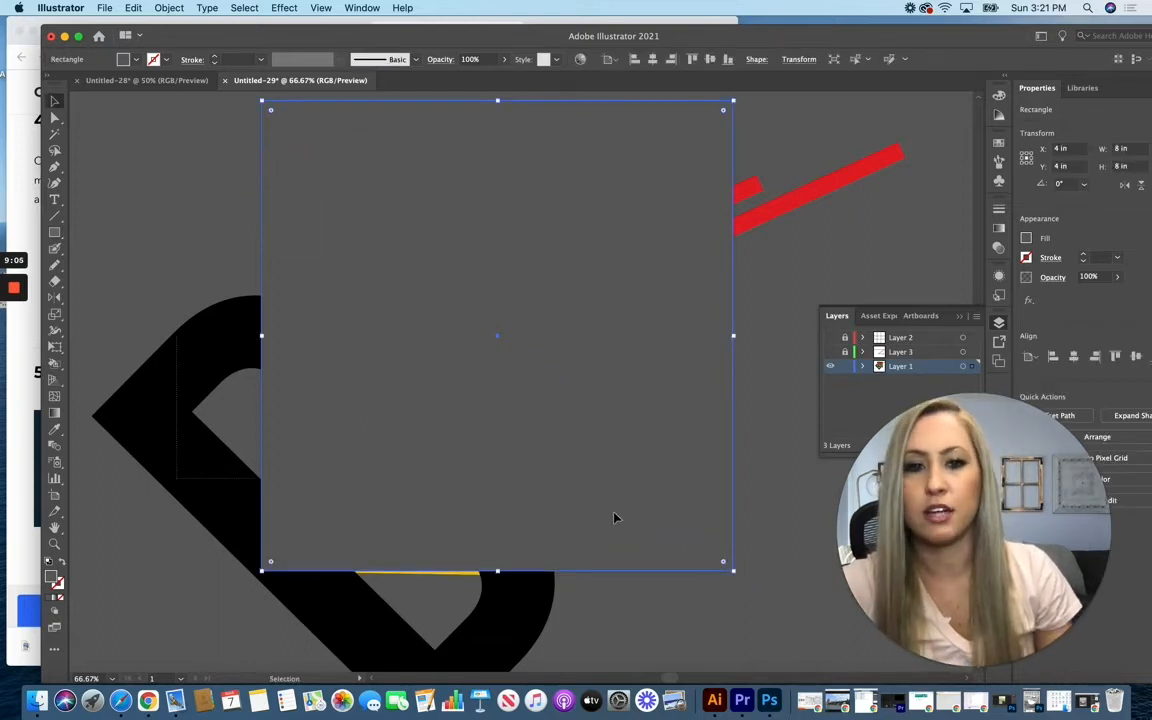
Step: Clip all the poster artwork to the artboard-sized square with a clipping mask
{"action": "key", "text": "super+a"}
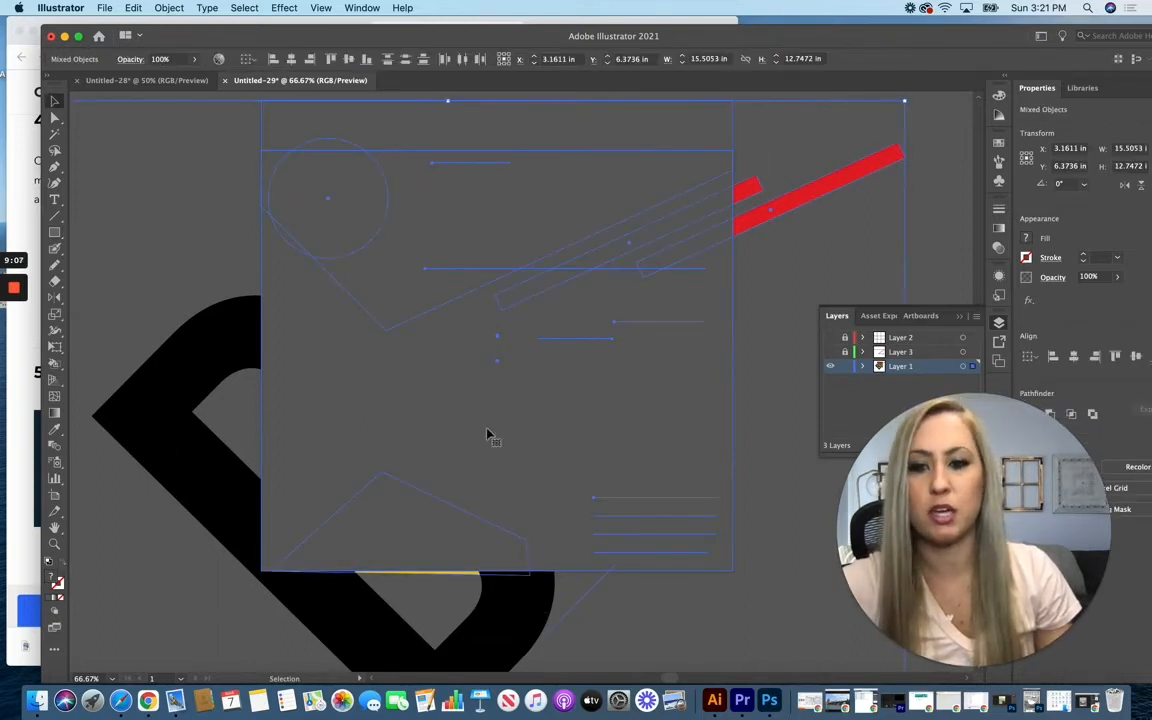
{"action": "right_click", "coordinate": [447, 387]}
{"action": "left_click", "coordinate": [490, 508]}
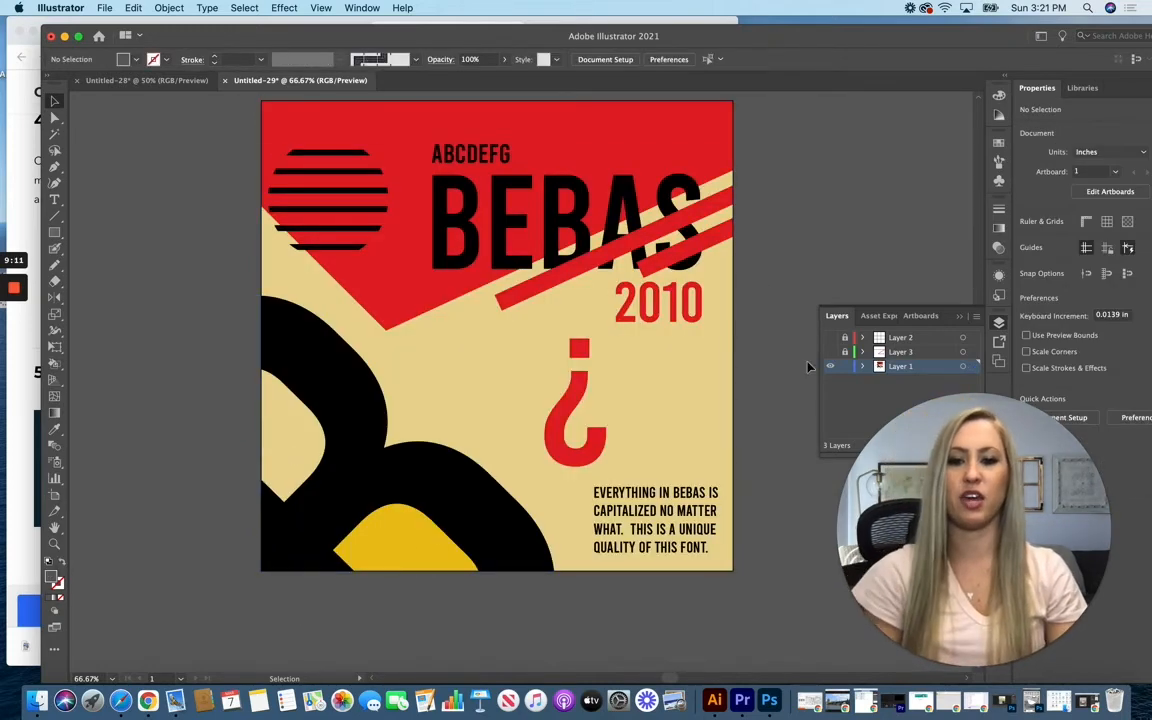
Step: Open the large B inside the clip group for text editing, and delete the stray placeholder text beside the poster
{"action": "double_click", "coordinate": [358, 466]}
{"action": "double_click", "coordinate": [358, 467]}
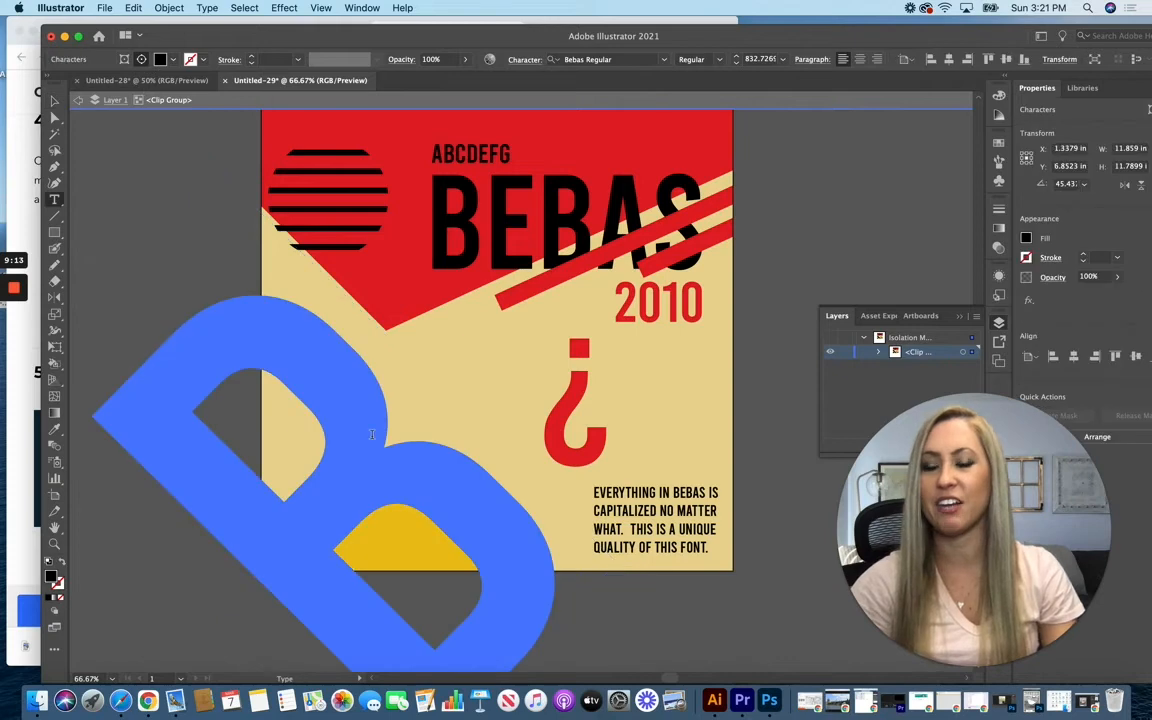
{"action": "left_click", "coordinate": [776, 272]}
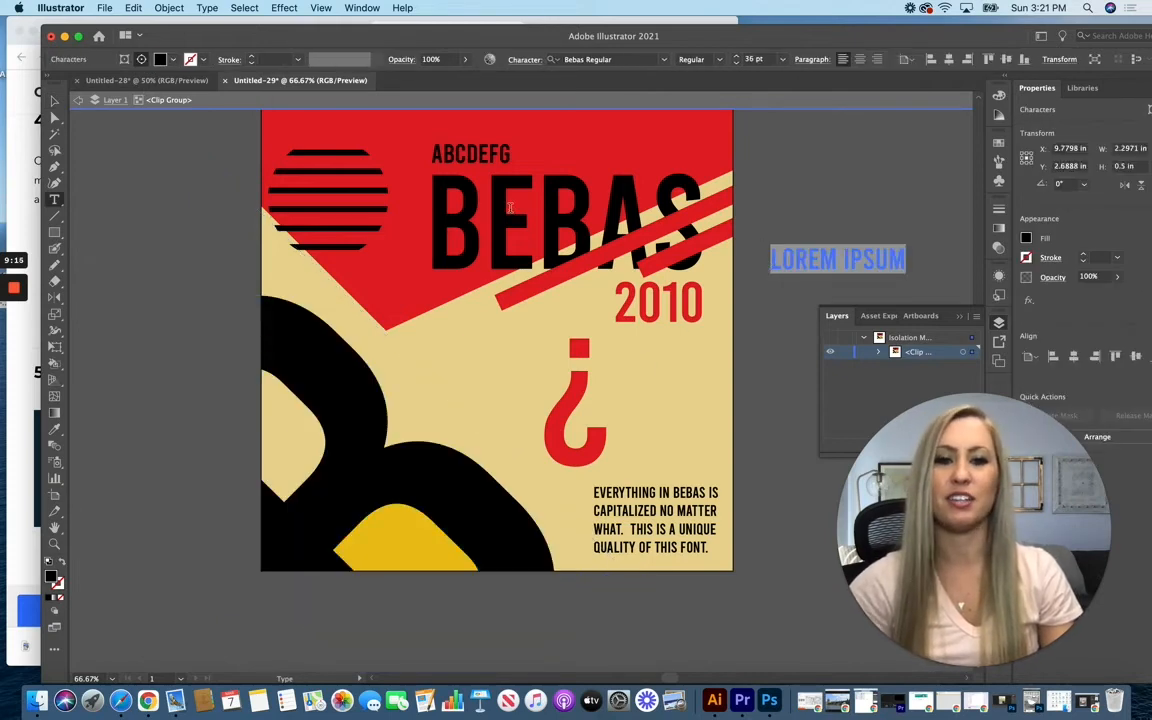
{"action": "left_click", "coordinate": [55, 101]}
{"action": "key", "text": "Delete"}
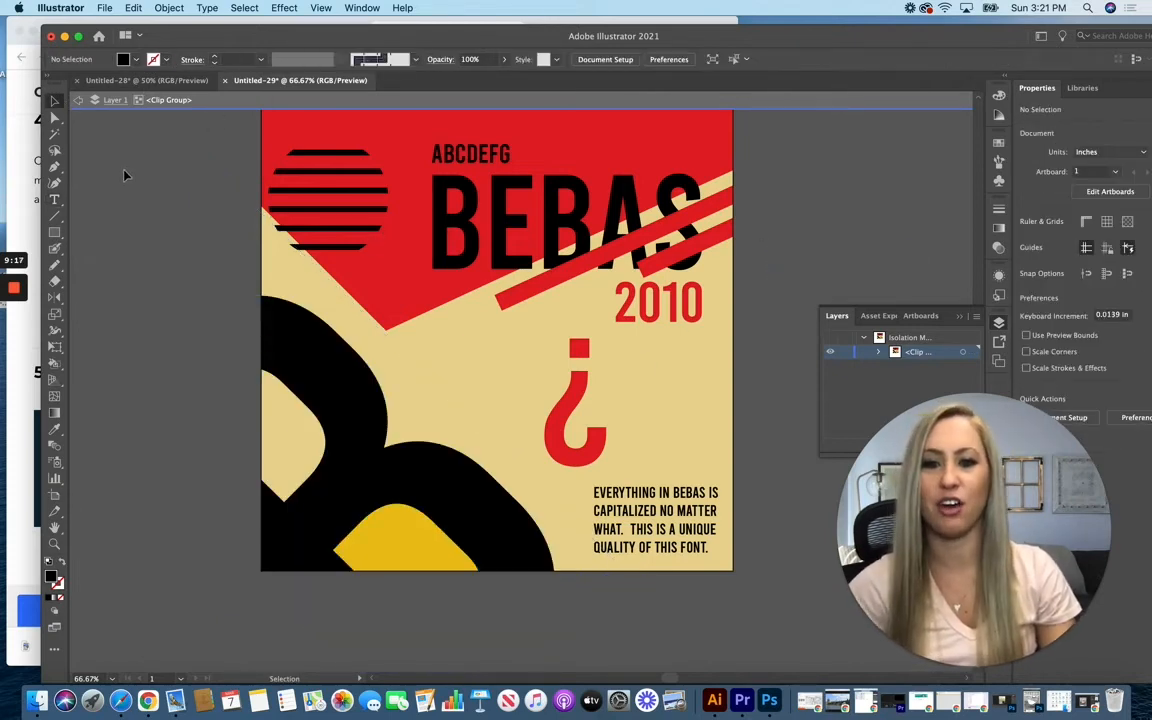
Step: Copy the full BEBAS title text from inside the clip group, and leave isolation mode
{"action": "scroll", "coordinate": [773, 320], "scroll_direction": "up", "scroll_amount": 1}
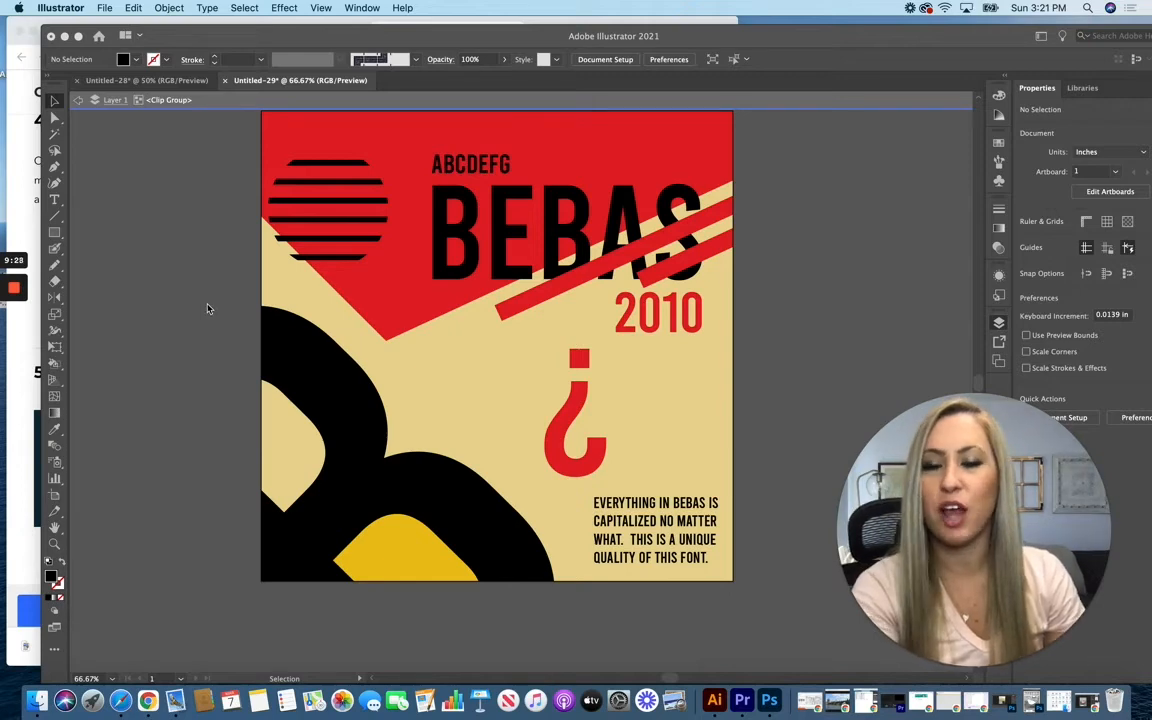
{"action": "left_click", "coordinate": [684, 201]}
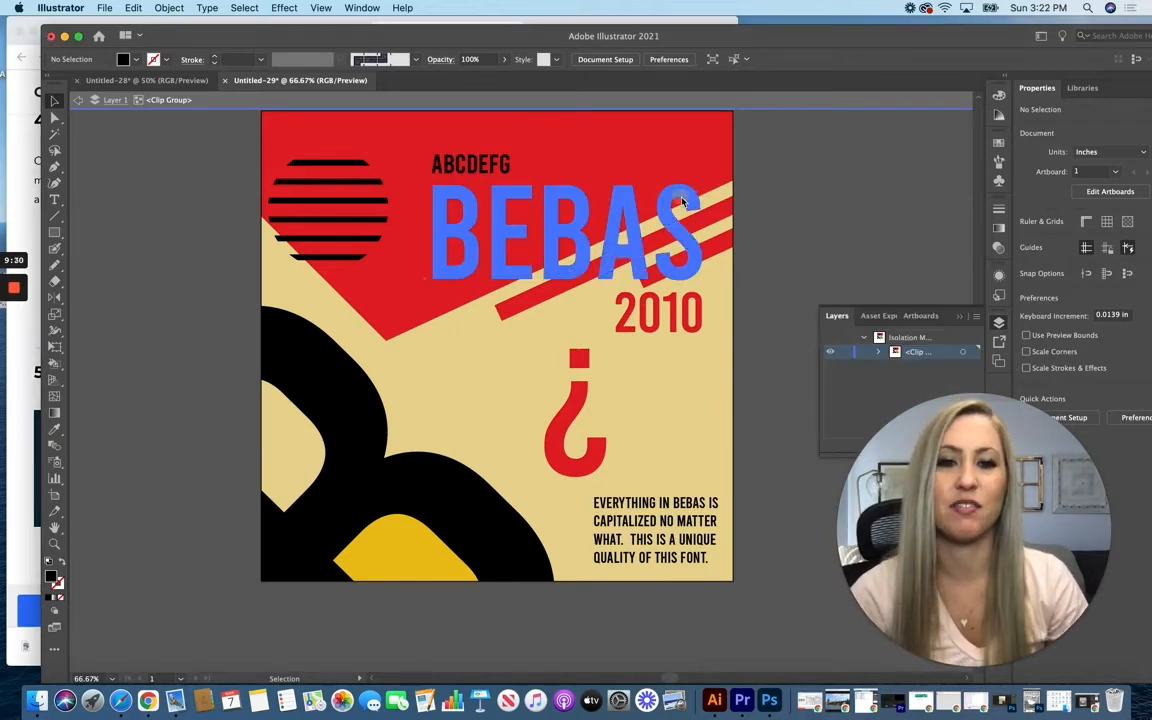
{"action": "left_click", "coordinate": [670, 195]}
{"action": "double_click", "coordinate": [669, 193]}
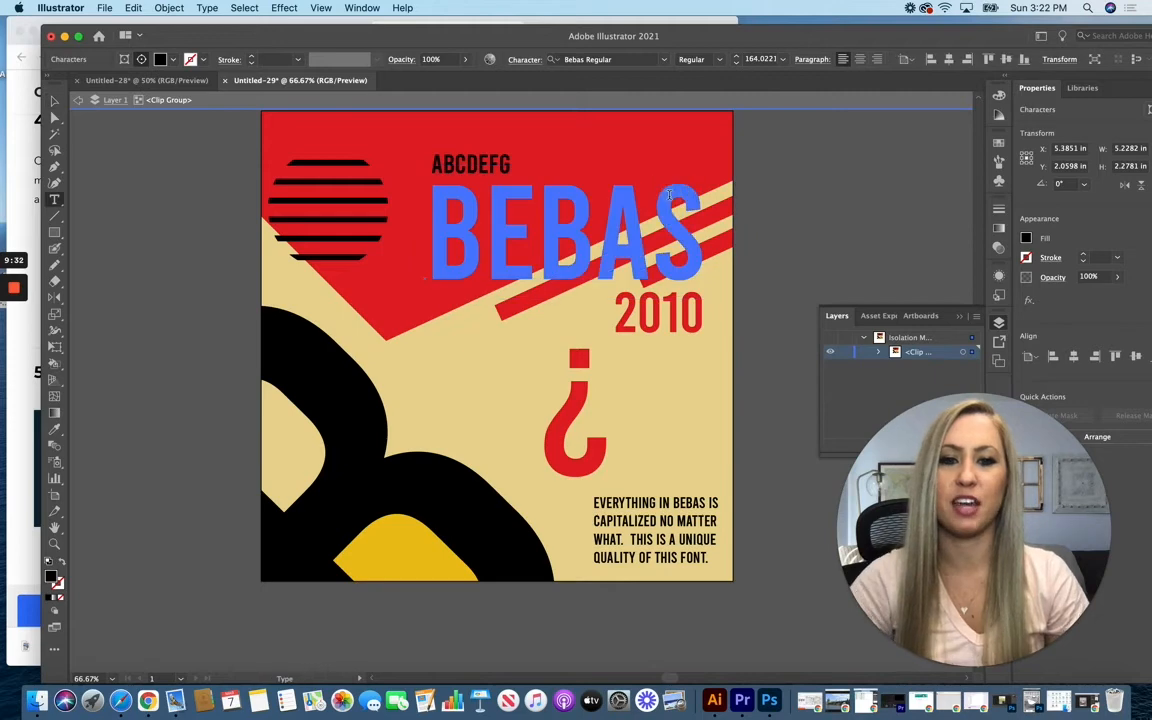
{"action": "left_click_drag", "start_coordinate": [440, 226], "coordinate": [675, 246]}
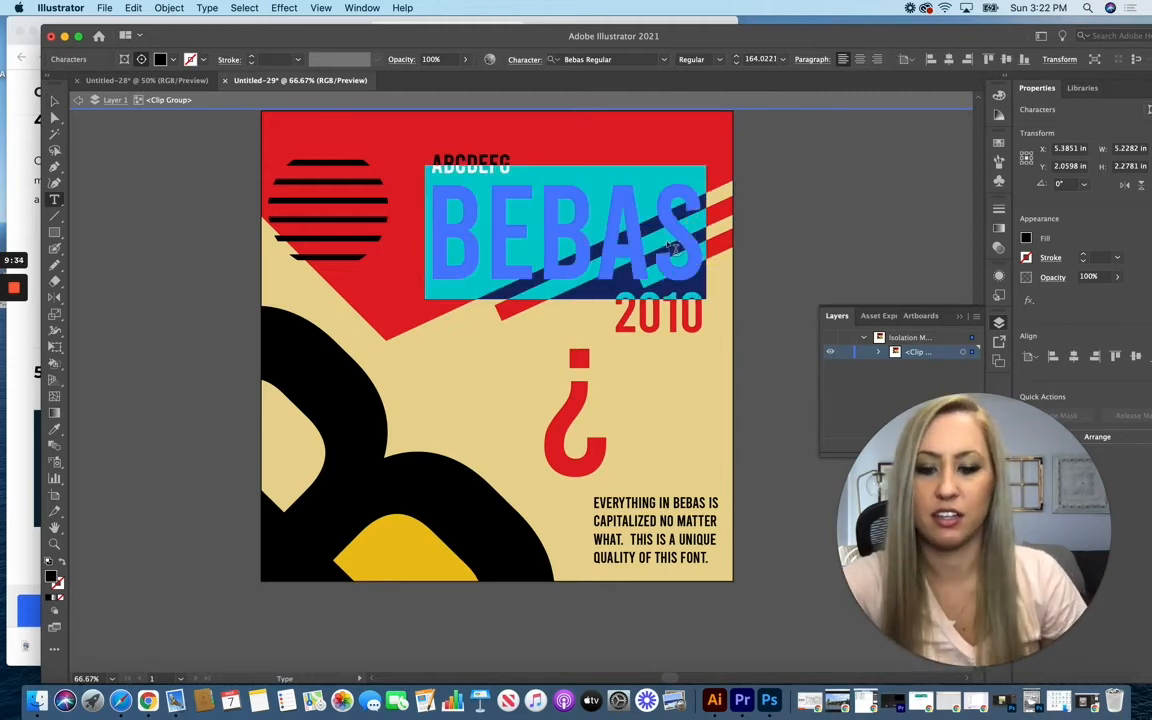
{"action": "left_click", "coordinate": [55, 101]}
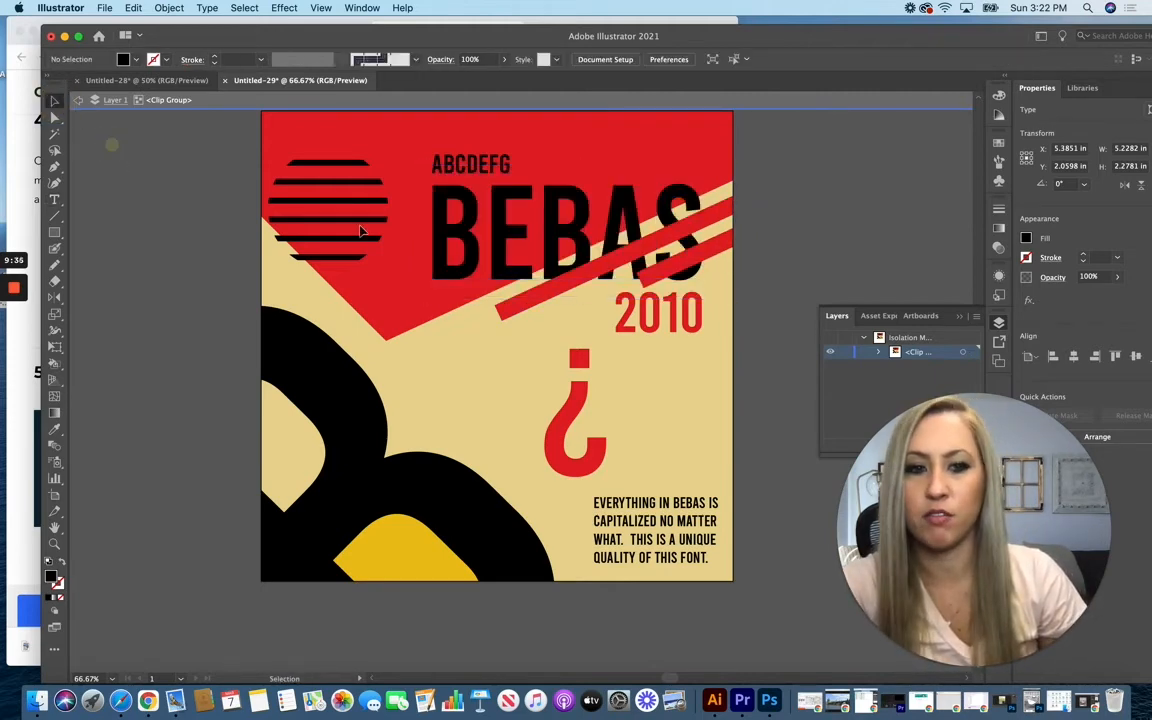
{"action": "double_click", "coordinate": [818, 237]}
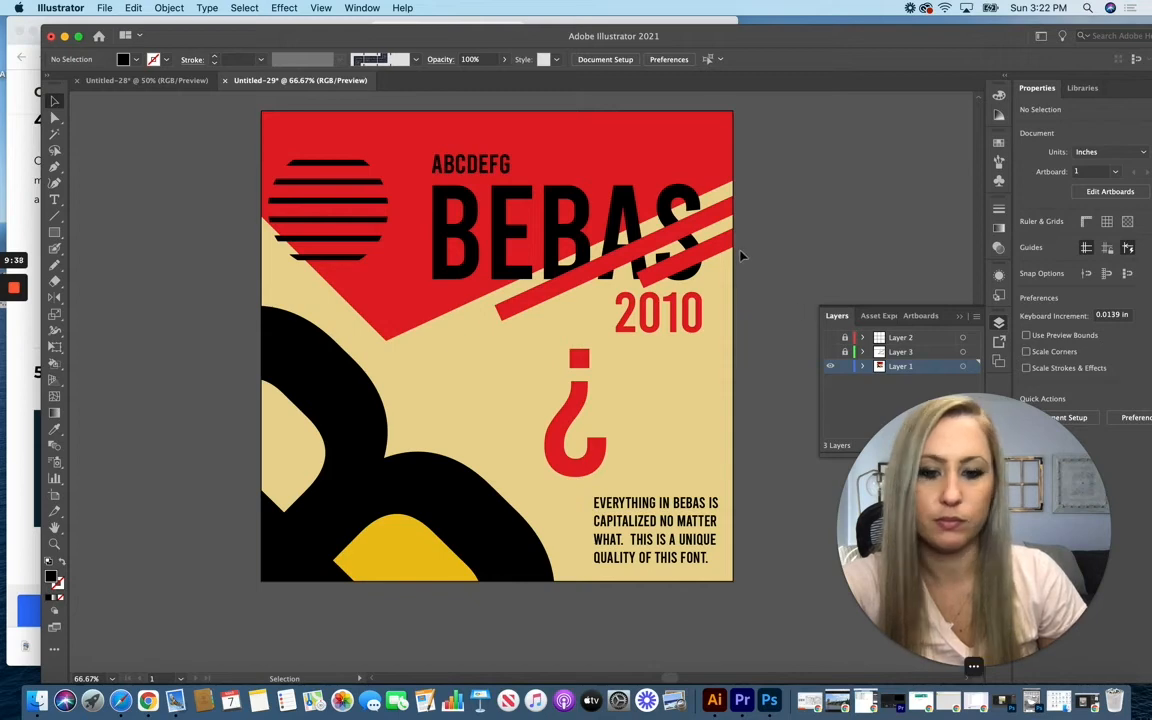
Step: Paste the copied BEBAS text and position it exactly over the original title
{"action": "key", "text": "super+v"}
{"action": "left_click_drag", "start_coordinate": [545, 372], "coordinate": [646, 240]}
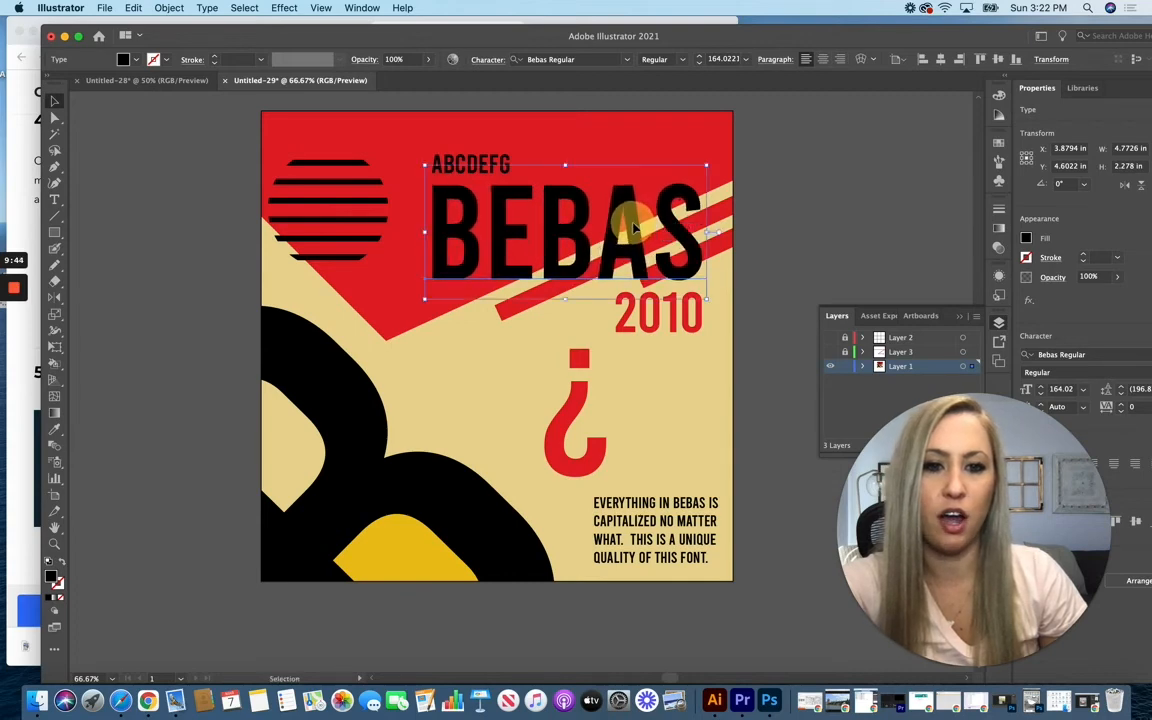
{"action": "key", "text": "Down"}
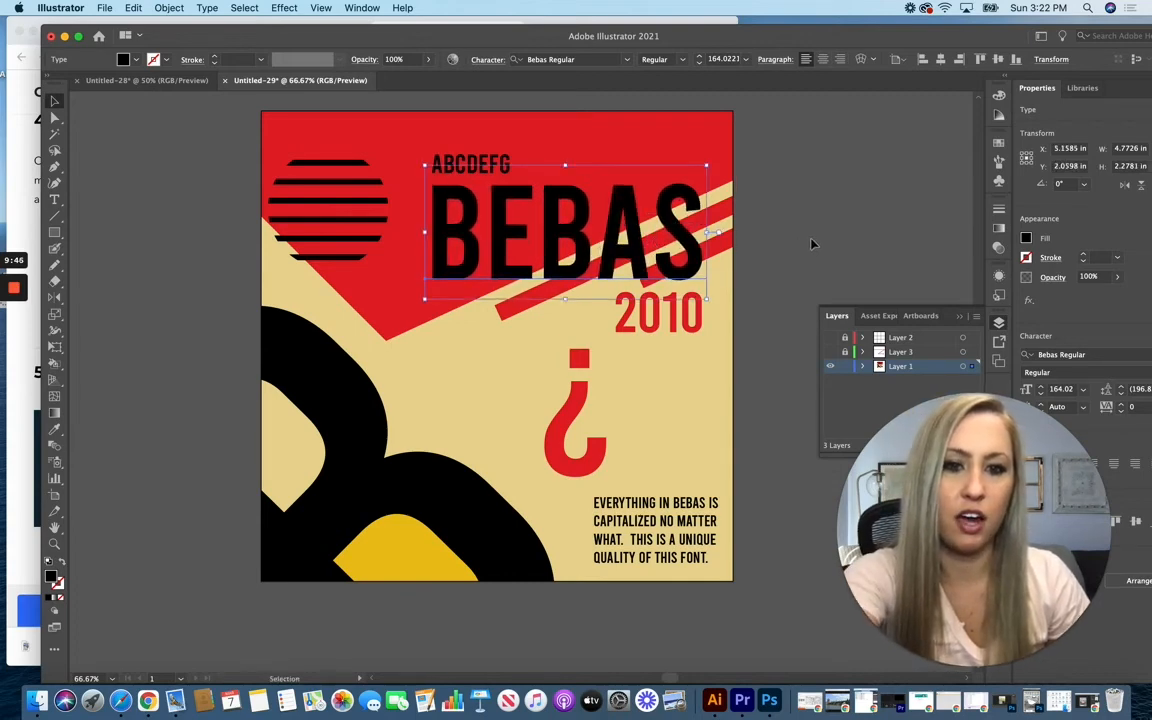
{"action": "key", "text": "Up"}
{"action": "key", "text": "Left"}
{"action": "key", "text": "Left"}
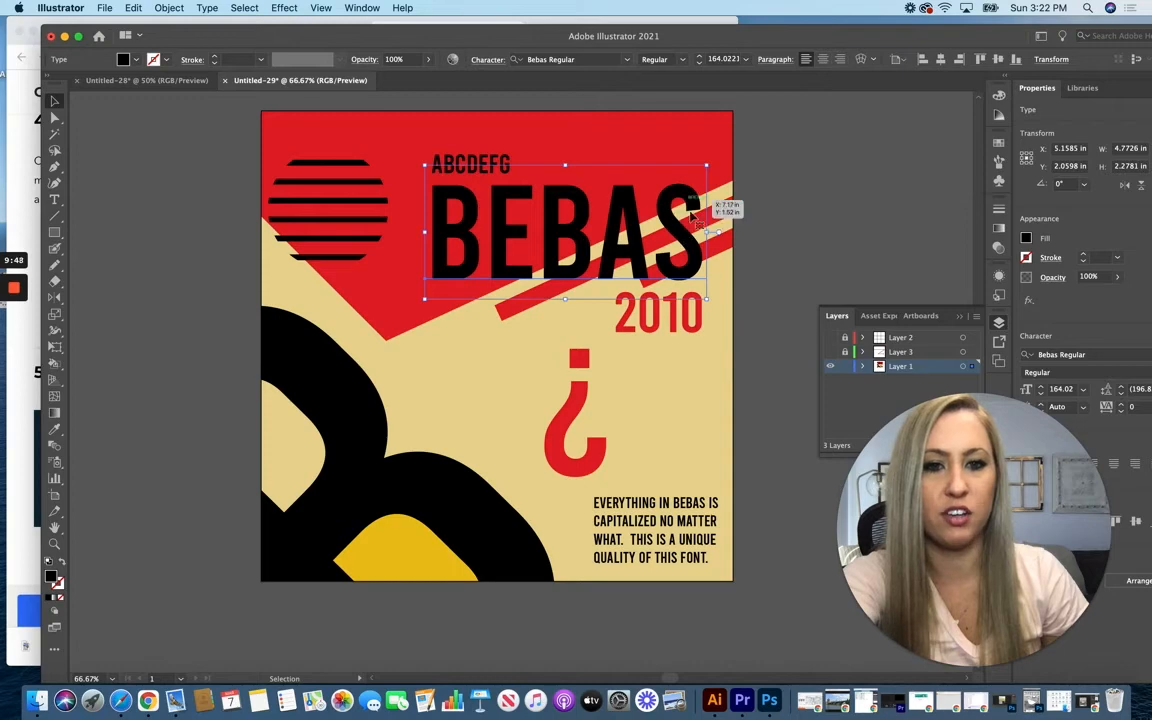
{"action": "key", "text": "Right"}
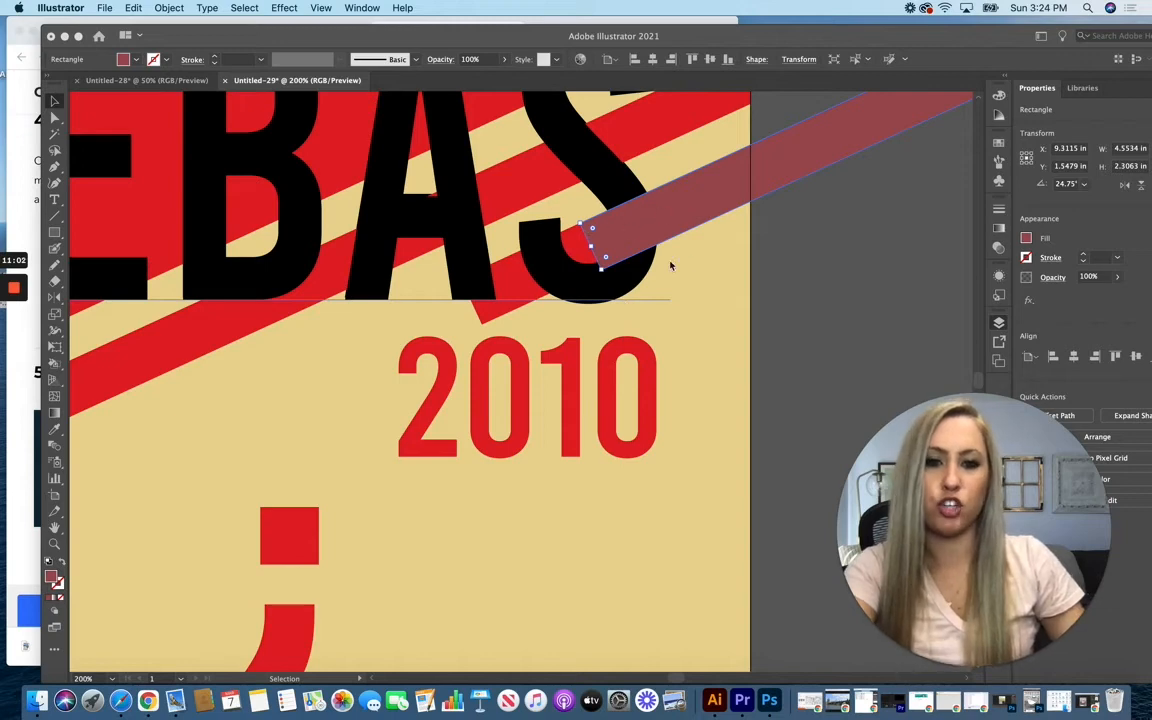
Step: Clip the BEBAS text copy to the shape of the translucent red bar over the S with a clipping mask
{"action": "key", "text": "F7"}
{"action": "left_click", "coordinate": [591, 160]}
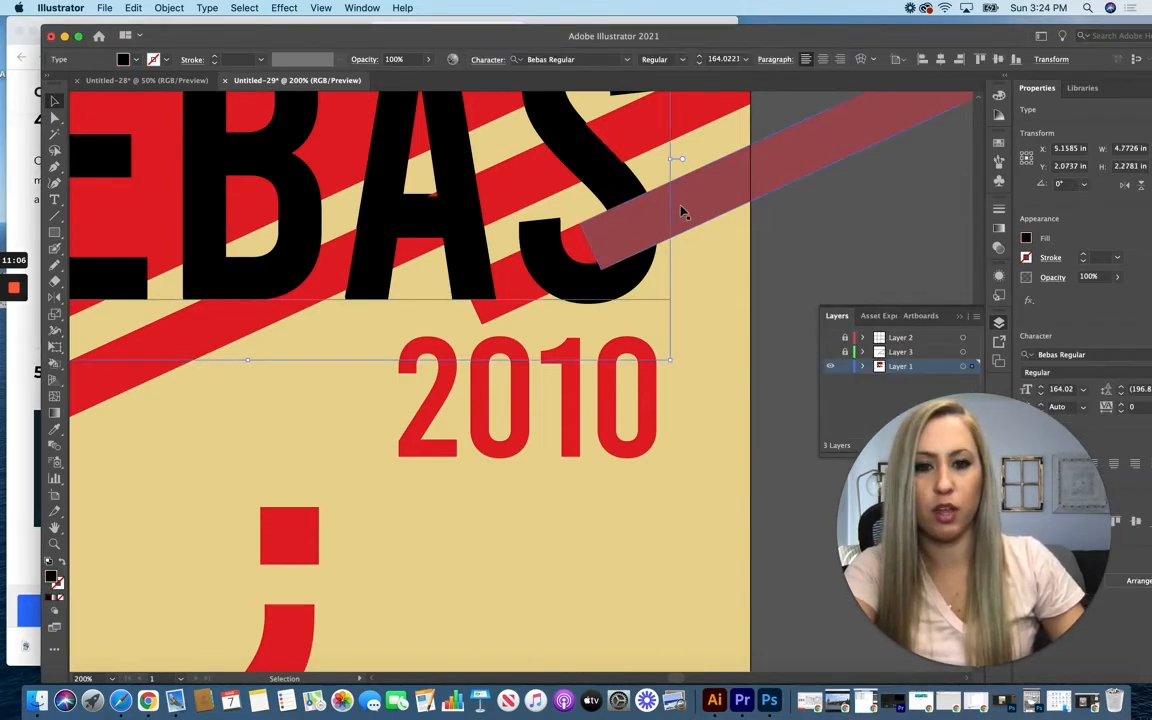
{"action": "left_click", "coordinate": [704, 198], "text": "shift"}
{"action": "right_click", "coordinate": [704, 198]}
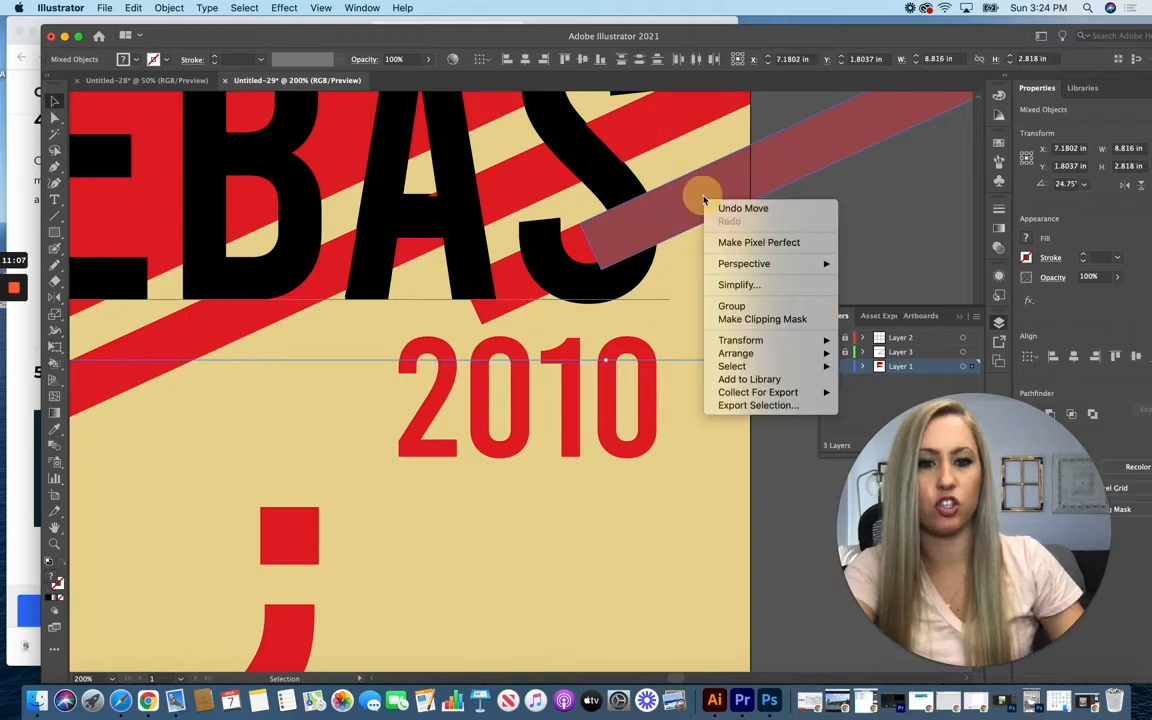
{"action": "left_click", "coordinate": [760, 322]}
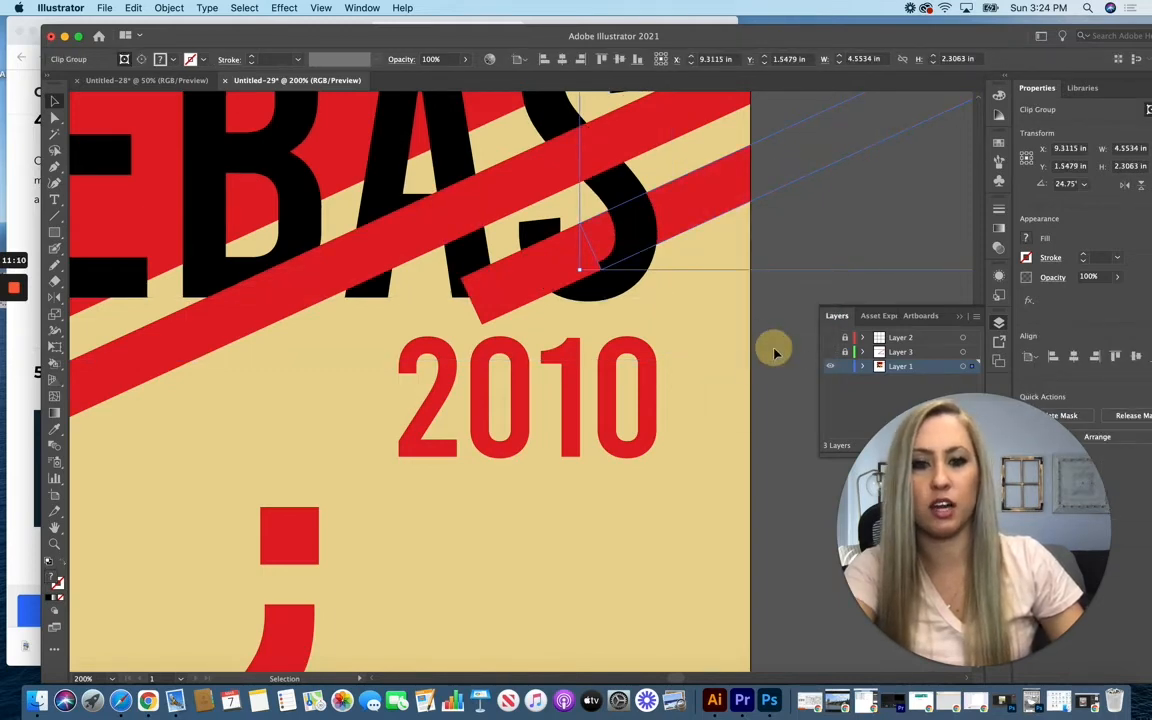
{"action": "left_click", "coordinate": [775, 352]}
{"action": "scroll", "coordinate": [720, 386], "scroll_direction": "up", "scroll_amount": 2}
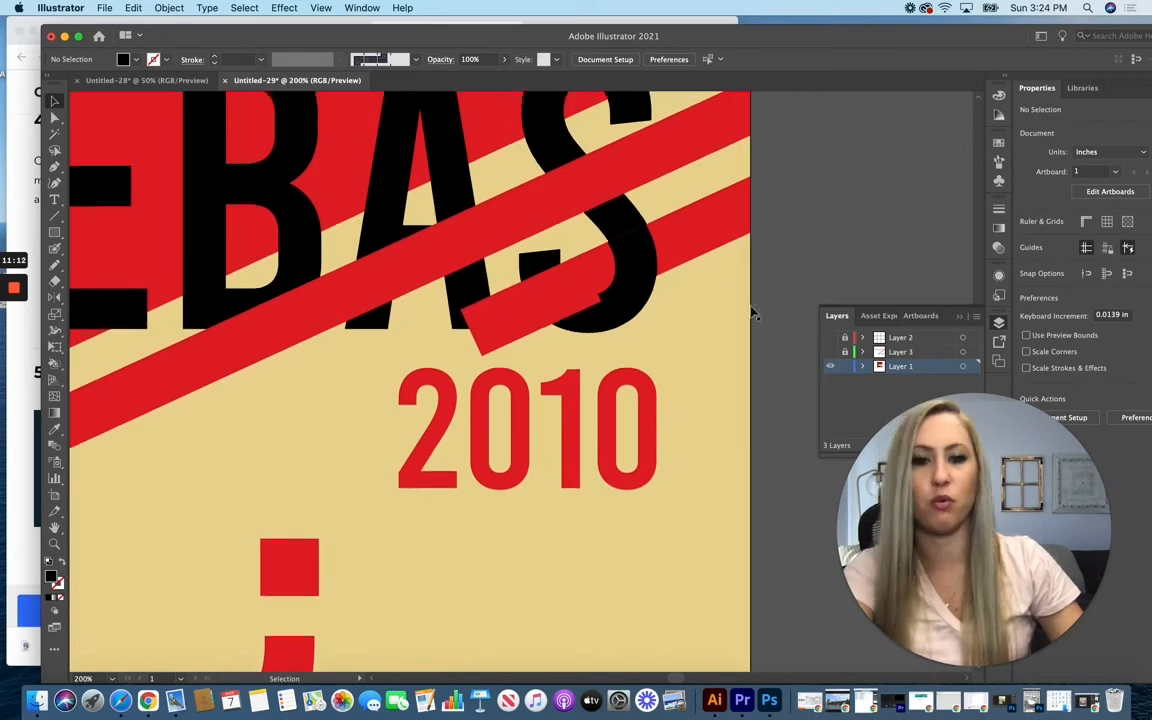
{"action": "scroll", "coordinate": [730, 476], "scroll_direction": "up", "scroll_amount": 2}
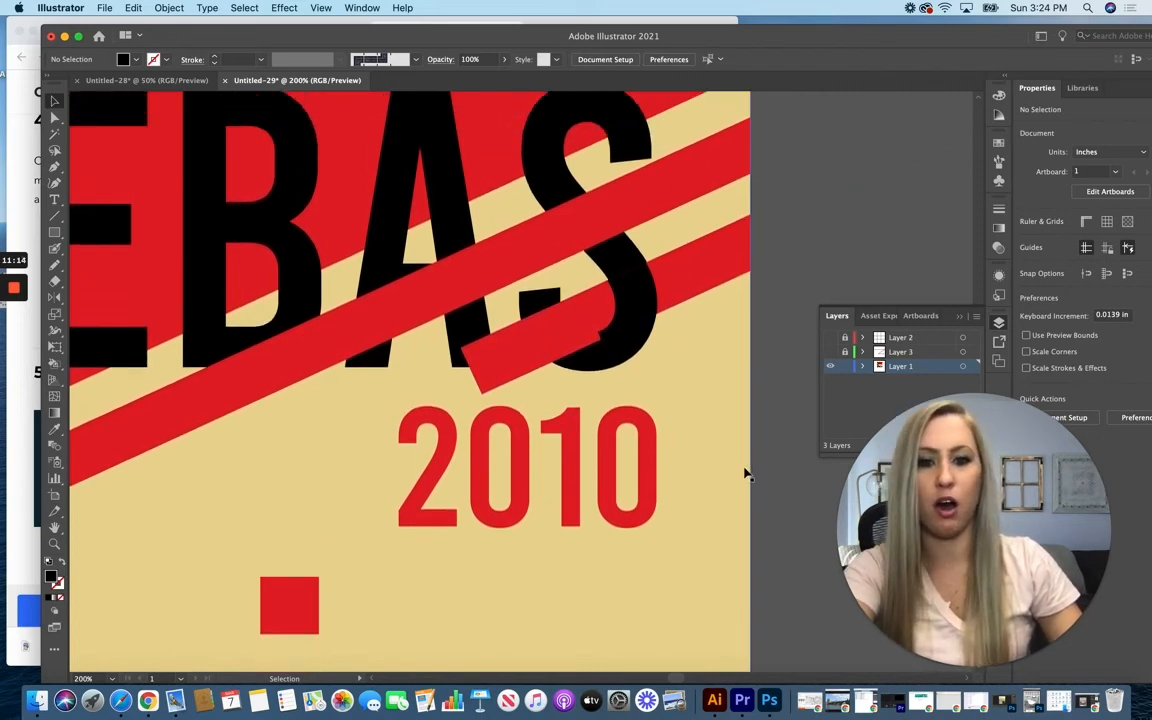
Step: Add the text TITLE in Bebas Regular at 36 pt on the empty canvas above the poster
{"action": "key", "text": "super+minus"}
{"action": "scroll", "coordinate": [745, 467], "scroll_direction": "down", "scroll_amount": 3}
{"action": "scroll", "coordinate": [745, 467], "scroll_direction": "left", "scroll_amount": 3}
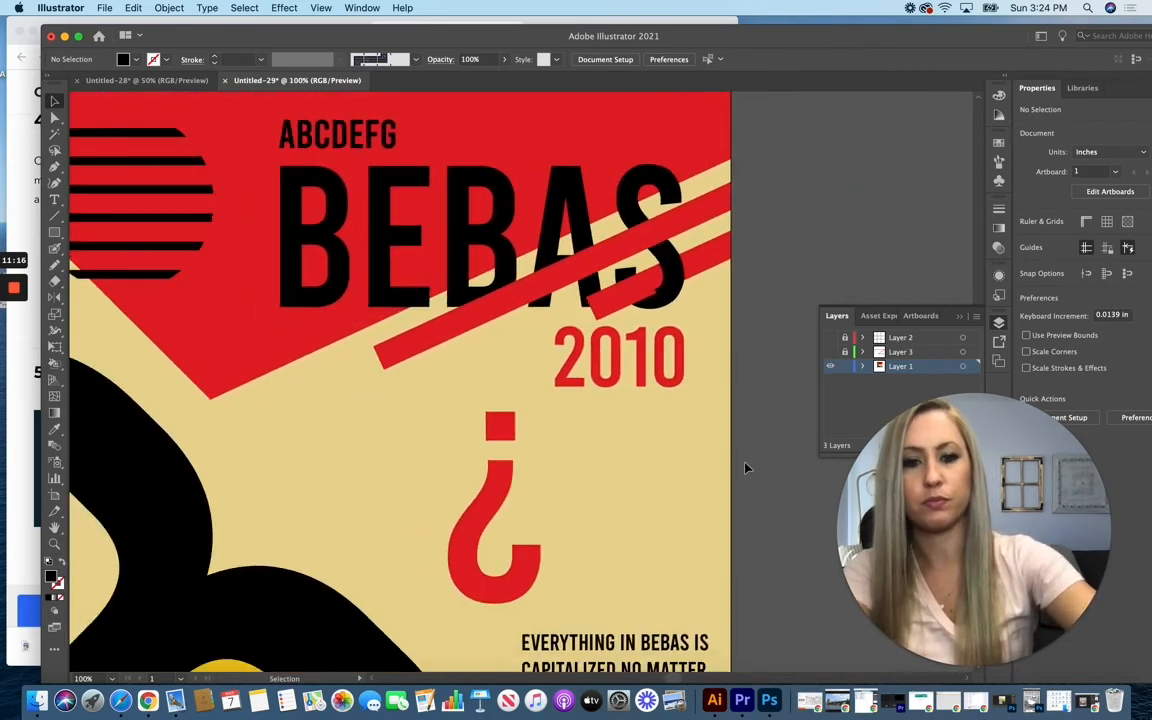
{"action": "scroll", "coordinate": [745, 467], "scroll_direction": "up", "scroll_amount": 1}
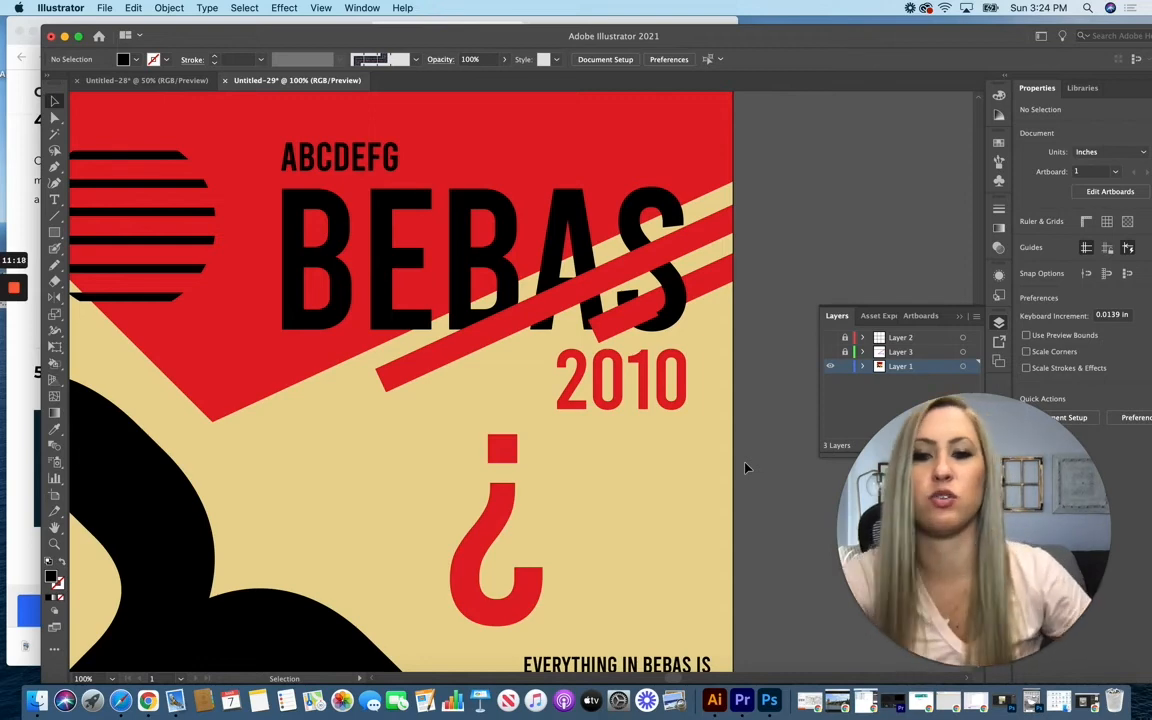
{"action": "scroll", "coordinate": [479, 502], "scroll_direction": "up", "scroll_amount": 3}
{"action": "scroll", "coordinate": [479, 502], "scroll_direction": "up", "scroll_amount": 5}
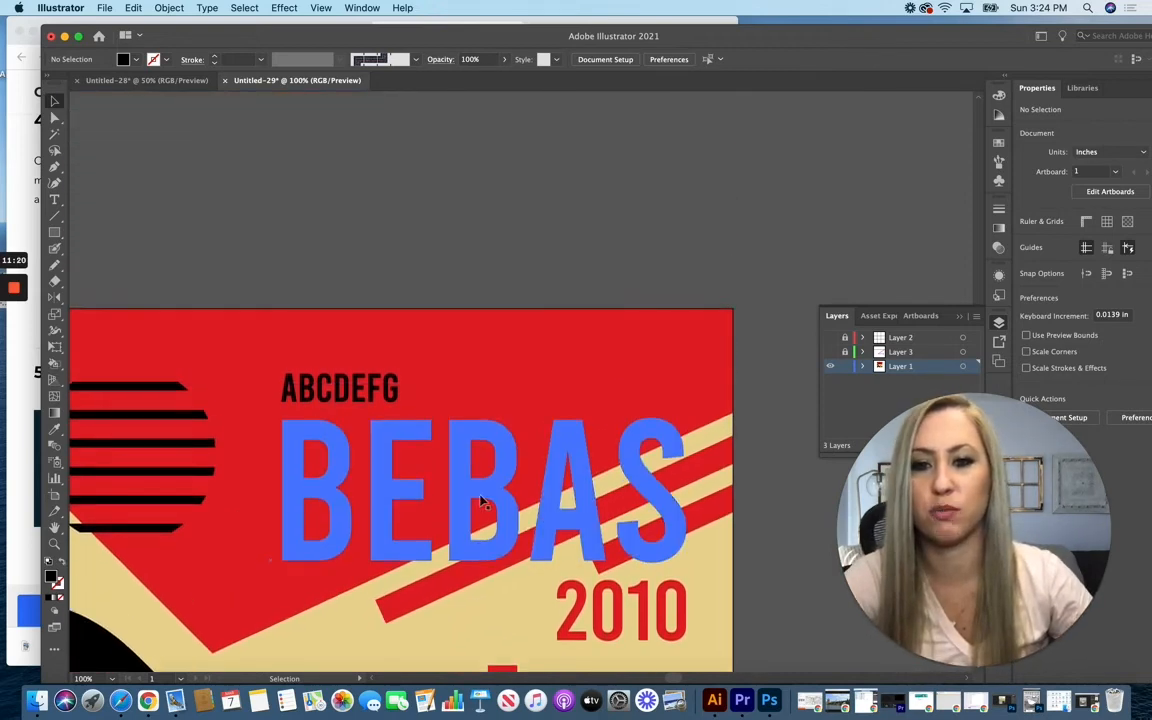
{"action": "left_click", "coordinate": [51, 198]}
{"action": "left_click", "coordinate": [352, 247]}
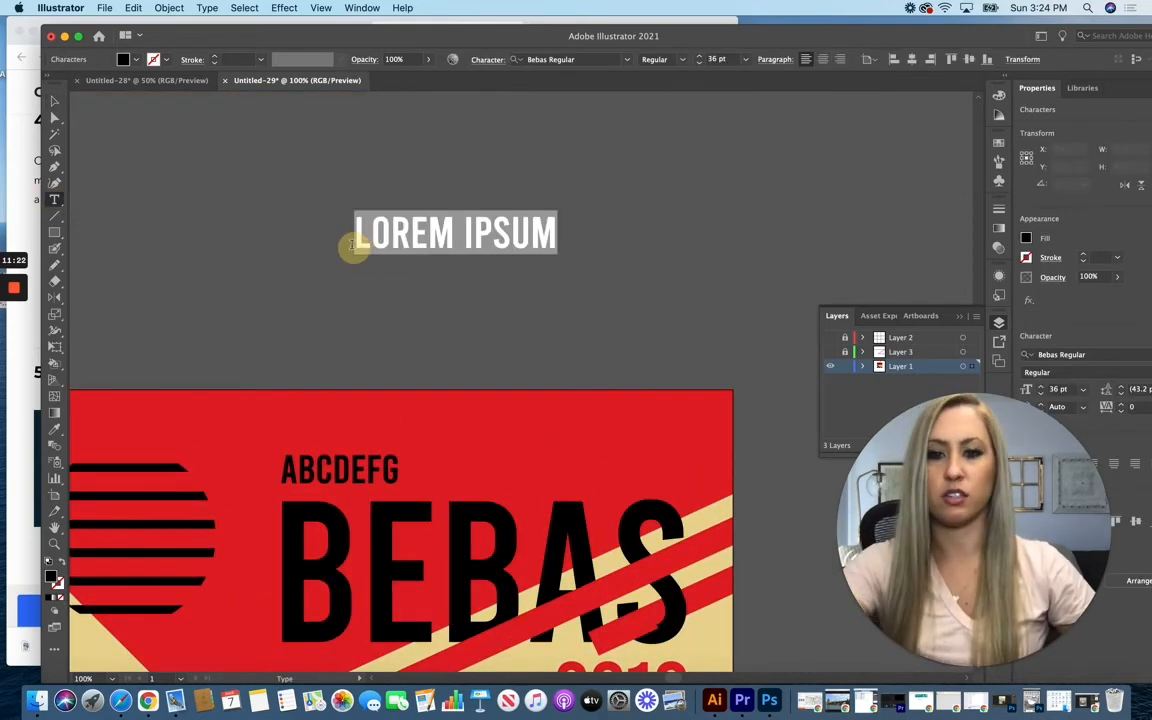
{"action": "type", "text": "TITLE"}
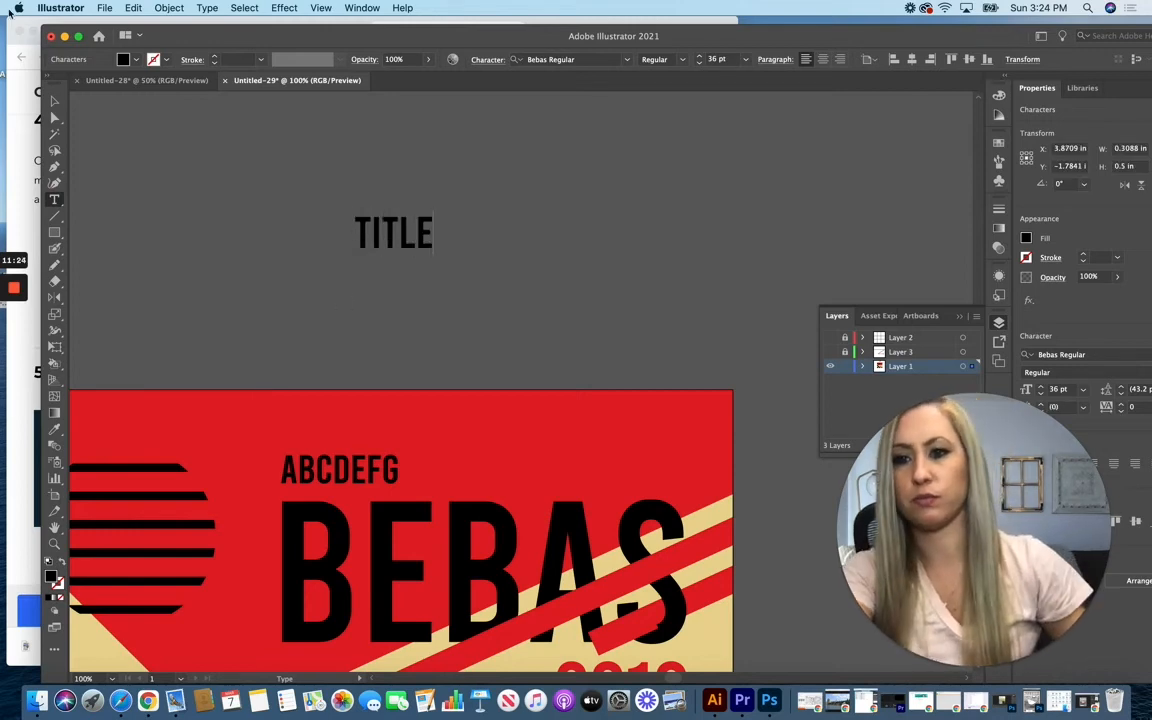
Step: Scale the TITLE text up to about 146.45 pt and place it above the poster's BEBAS heading
{"action": "left_click", "coordinate": [55, 103]}
{"action": "left_click_drag", "start_coordinate": [433, 257], "coordinate": [728, 391]}
{"action": "left_click_drag", "start_coordinate": [549, 316], "coordinate": [472, 283]}
{"action": "left_click", "coordinate": [265, 284]}
{"action": "left_click", "coordinate": [315, 272]}
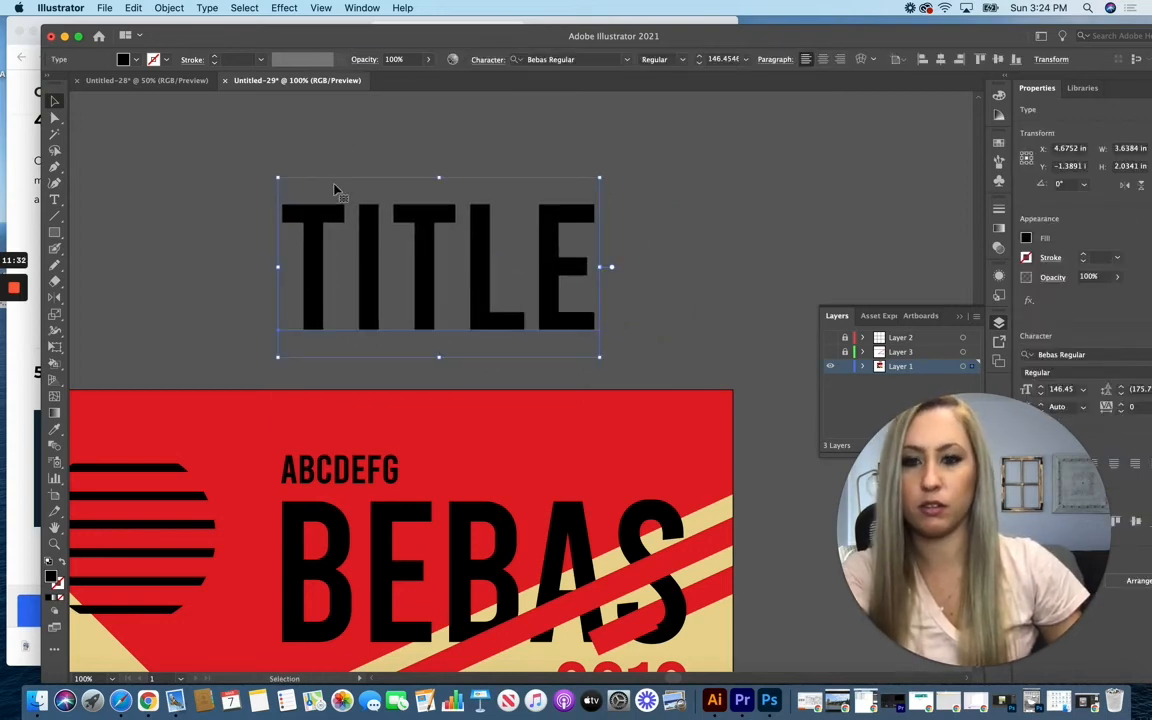
Step: Duplicate the TITLE text beside the original and fill the copy with red CE1D2A
{"action": "left_click_drag", "start_coordinate": [429, 216], "coordinate": [640, 260]}
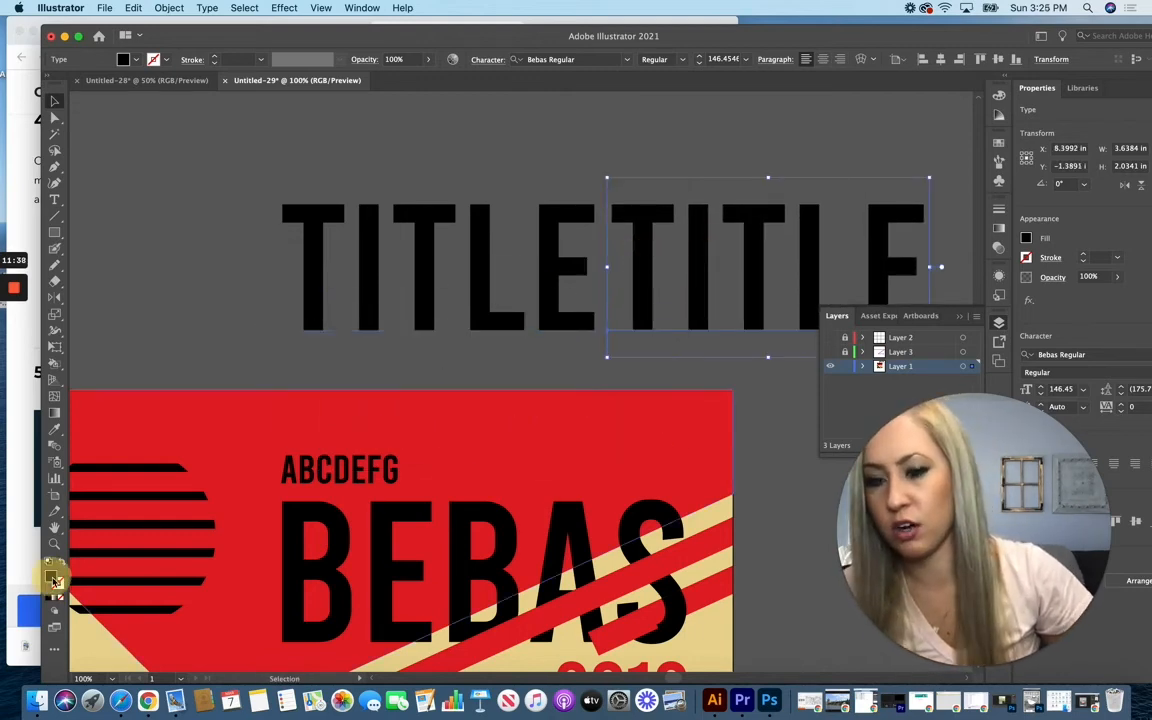
{"action": "double_click", "coordinate": [51, 577]}
{"action": "left_click", "coordinate": [437, 268]}
{"action": "left_click", "coordinate": [629, 226]}
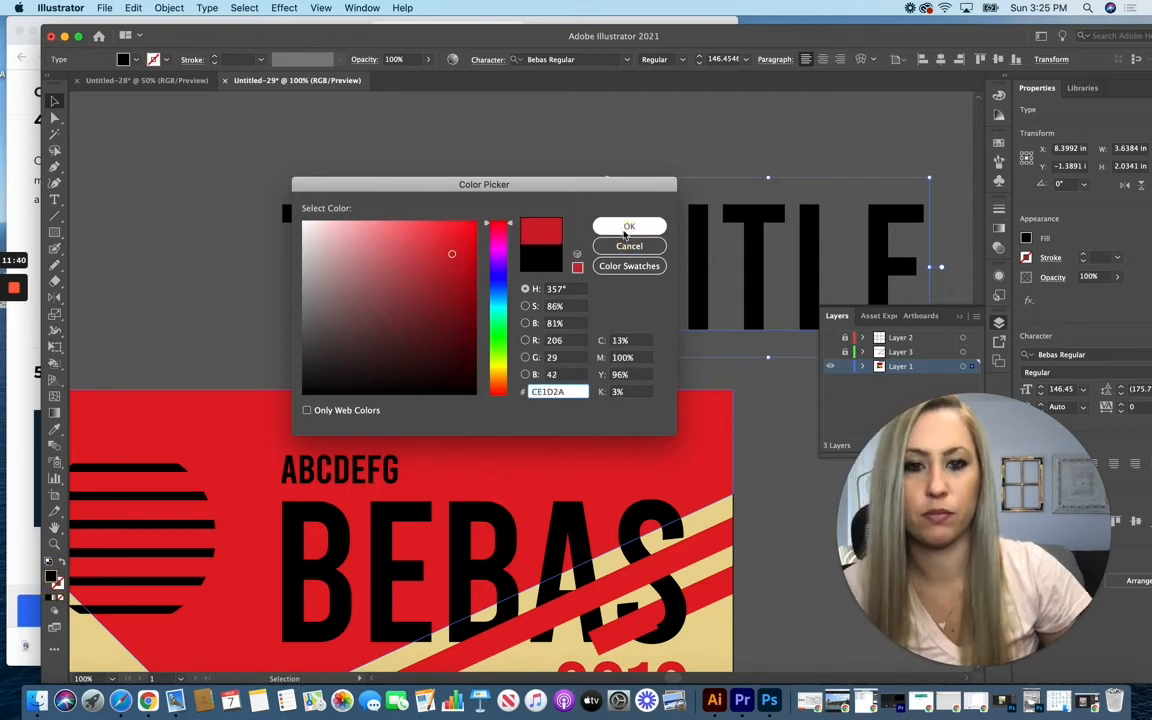
{"action": "left_click", "coordinate": [54, 102]}
{"action": "left_click", "coordinate": [237, 223]}
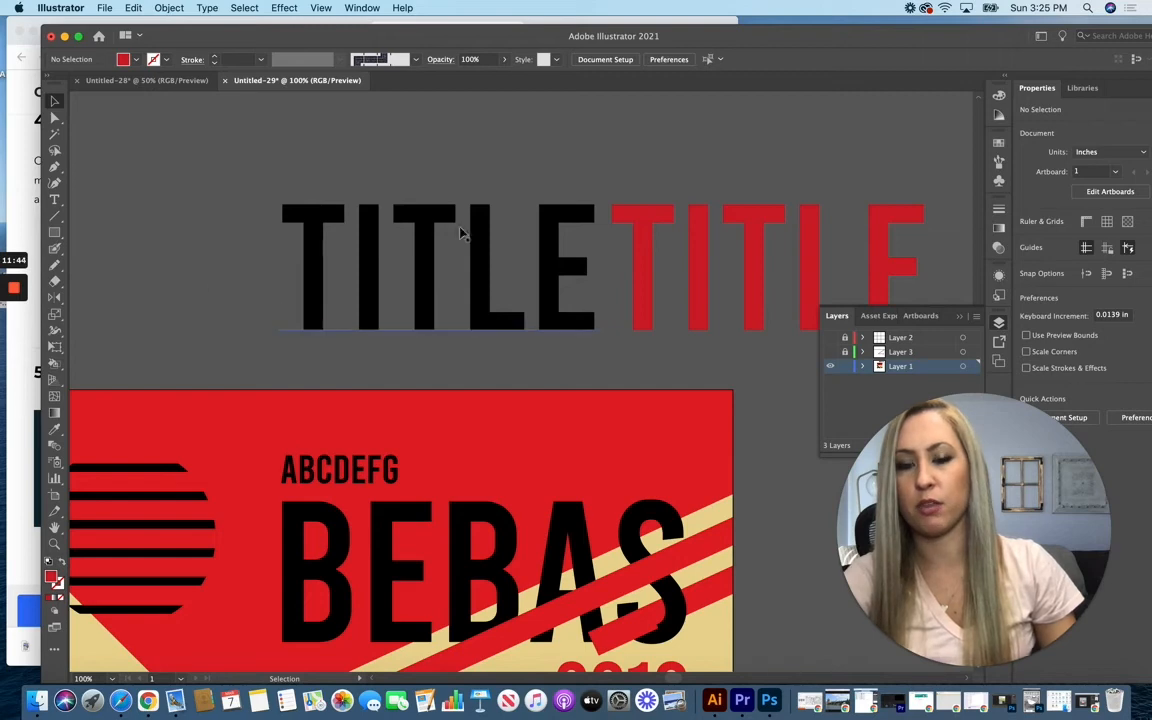
Step: Draw a red triangle with the Pen tool across the upper part of the black TITLE, its vertical side about 1.23 in long
{"action": "left_click", "coordinate": [54, 168]}
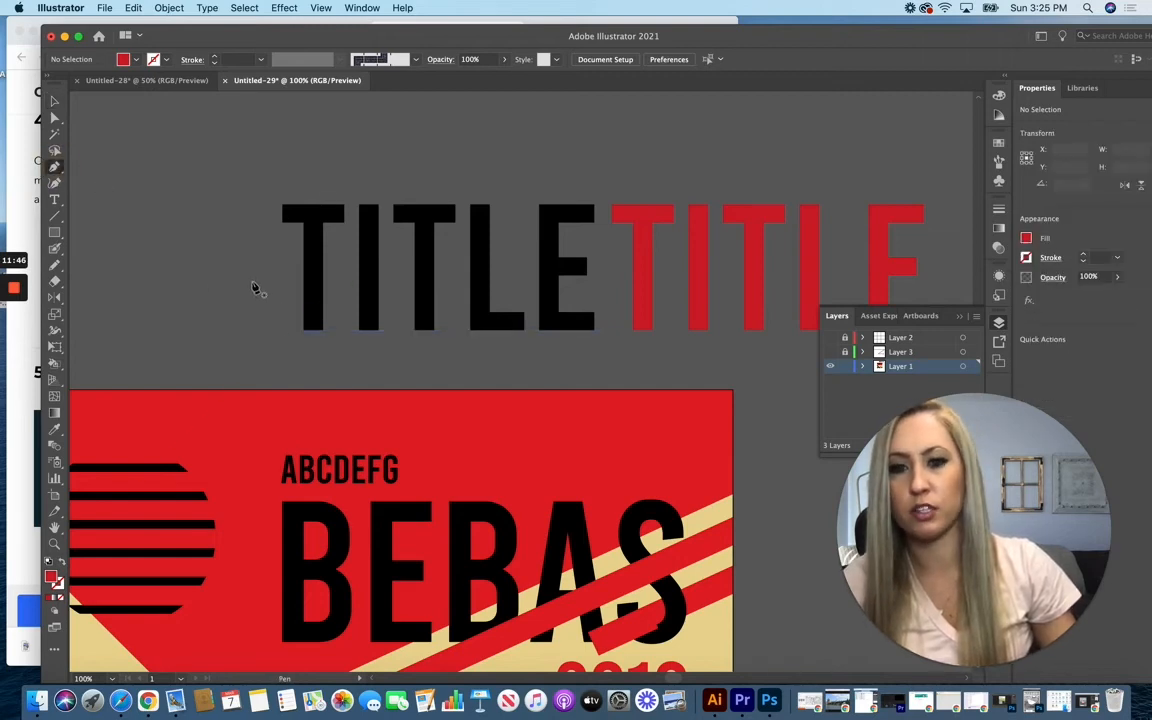
{"action": "left_click_drag", "start_coordinate": [259, 301], "coordinate": [605, 190]}
{"action": "left_click", "coordinate": [256, 191]}
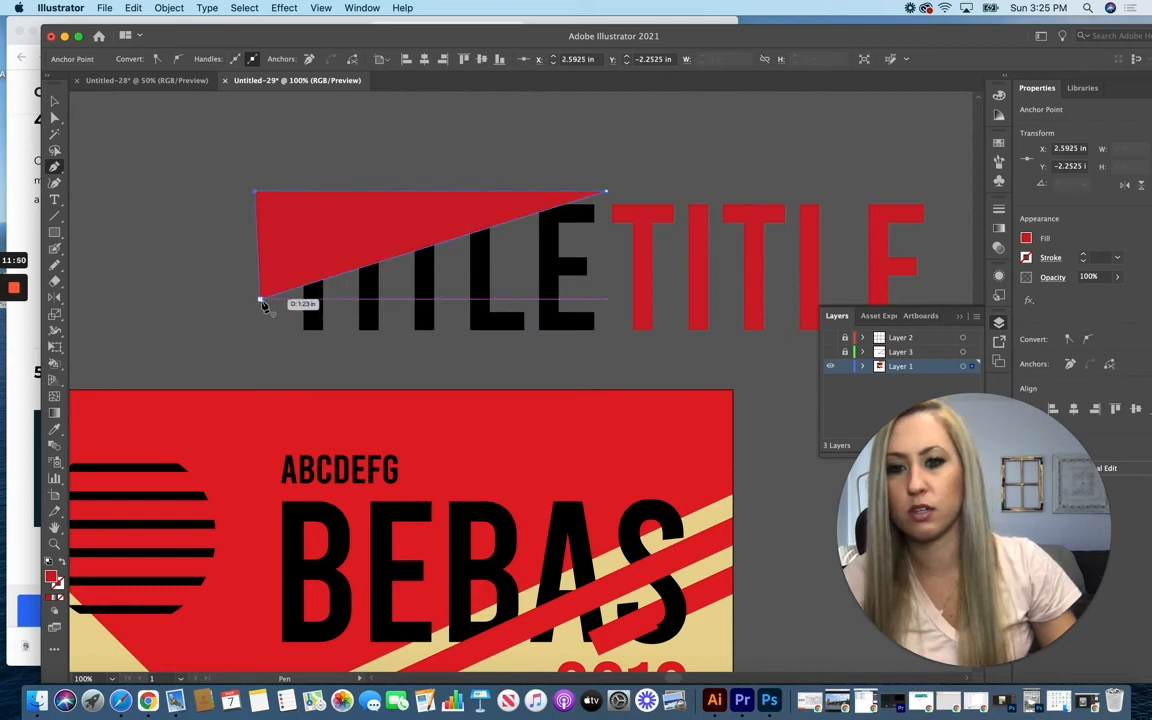
{"action": "left_click", "coordinate": [260, 298]}
{"action": "left_click", "coordinate": [55, 102]}
{"action": "left_click", "coordinate": [327, 221]}
{"action": "left_click", "coordinate": [357, 315], "text": "shift"}
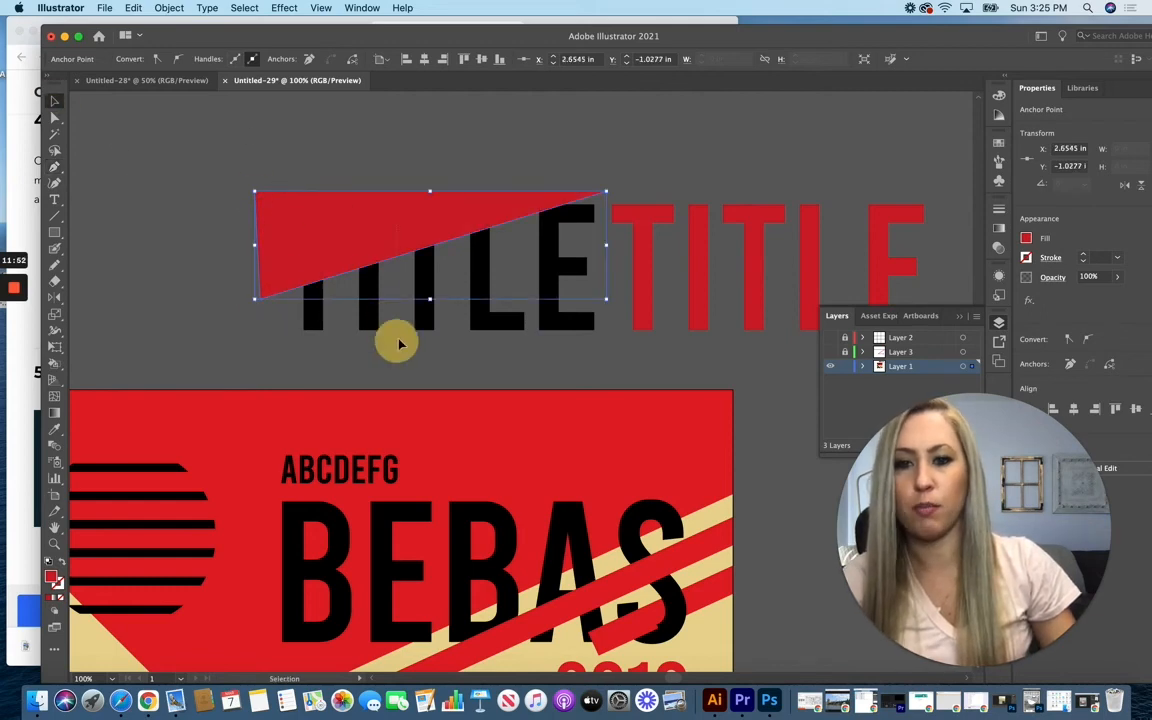
Step: Clip the black TITLE with the red triangle, overlay it on the red TITLE, and move both into the empty space above BEBAS
{"action": "right_click", "coordinate": [371, 296]}
{"action": "left_click", "coordinate": [437, 414]}
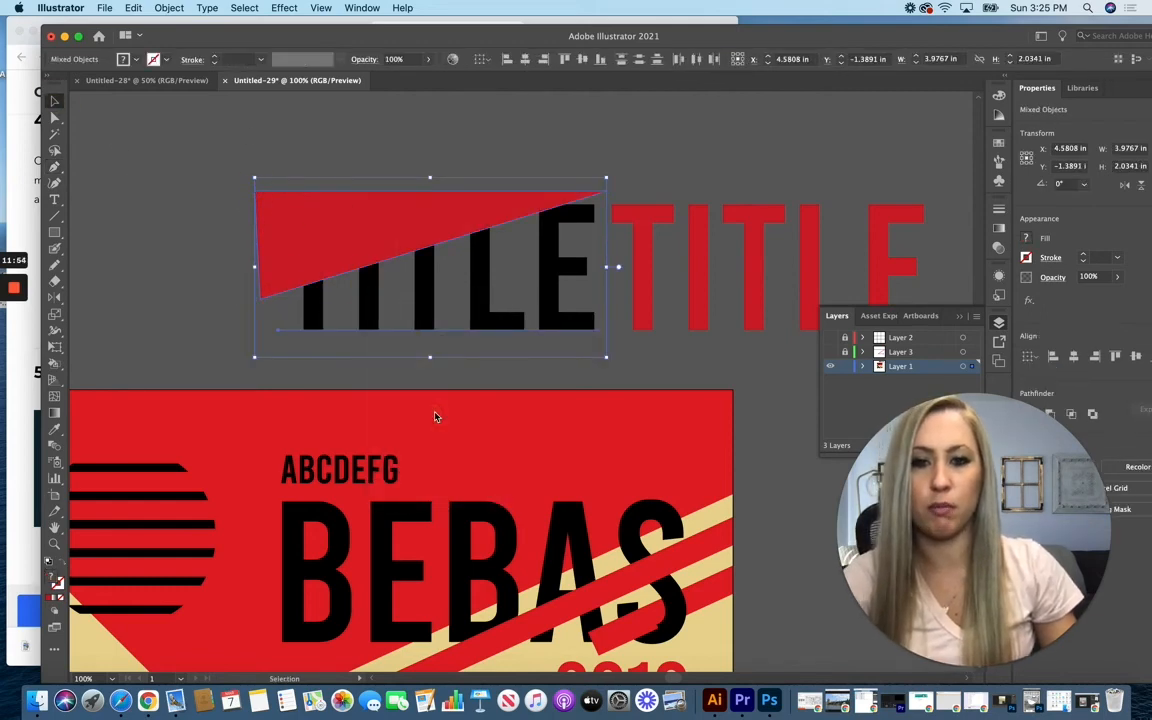
{"action": "left_click_drag", "start_coordinate": [372, 252], "coordinate": [700, 248]}
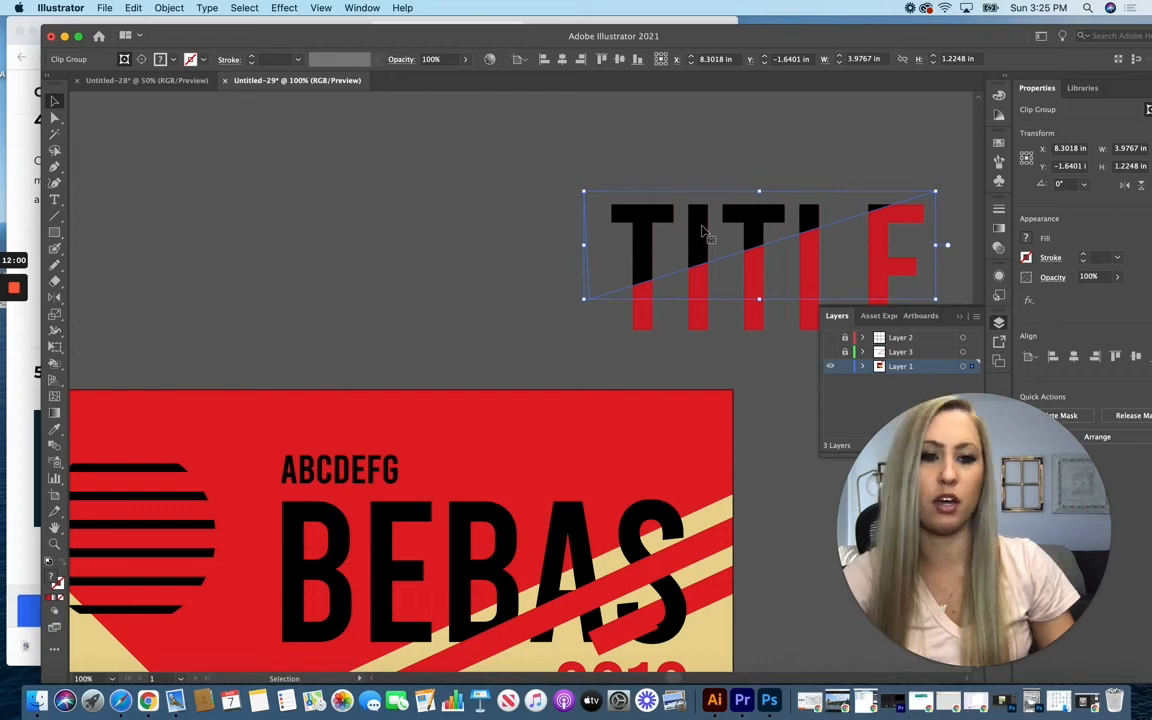
{"action": "left_click_drag", "start_coordinate": [706, 232], "coordinate": [357, 198]}
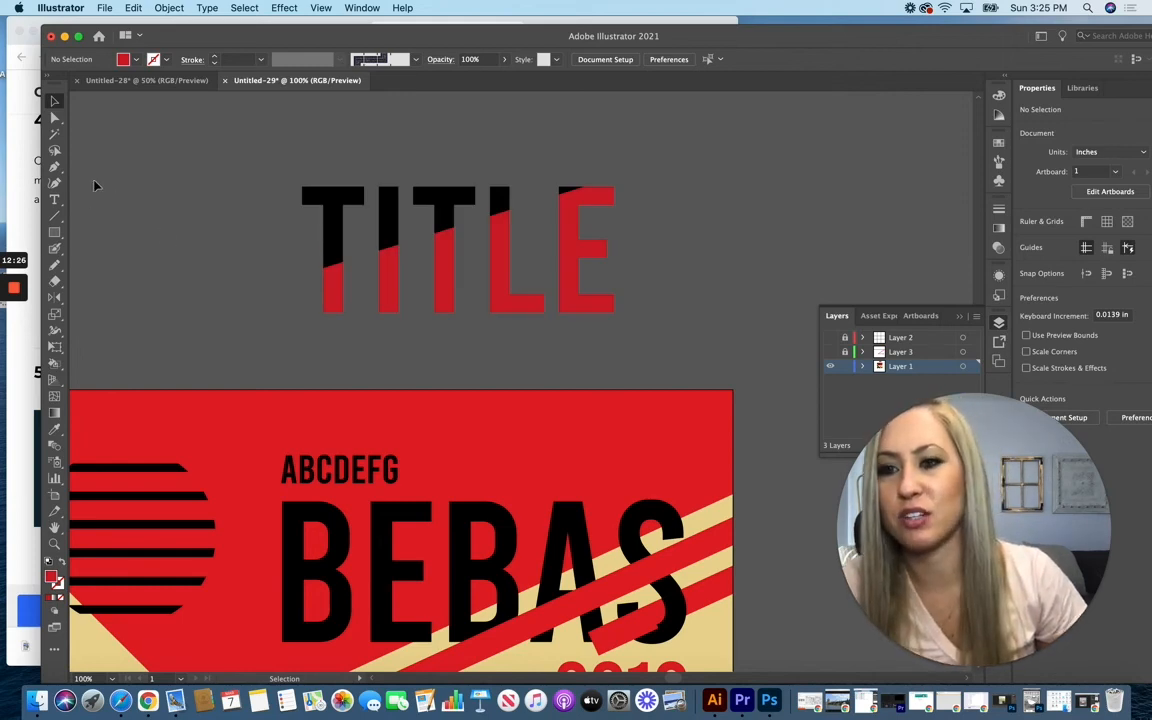
Step: Draw a four-sided Pen shape over the red lower part of TITLE, following the diagonal cut, with its right side about 1.67 in long
{"action": "left_click", "coordinate": [56, 168]}
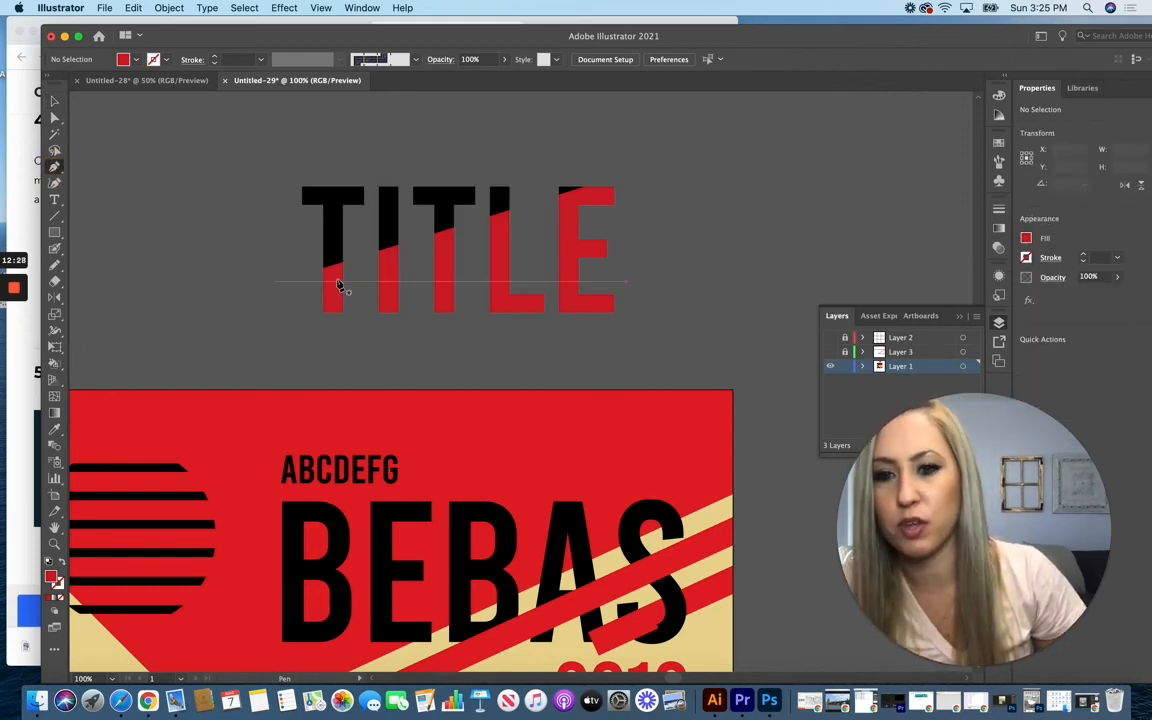
{"action": "left_click", "coordinate": [312, 288]}
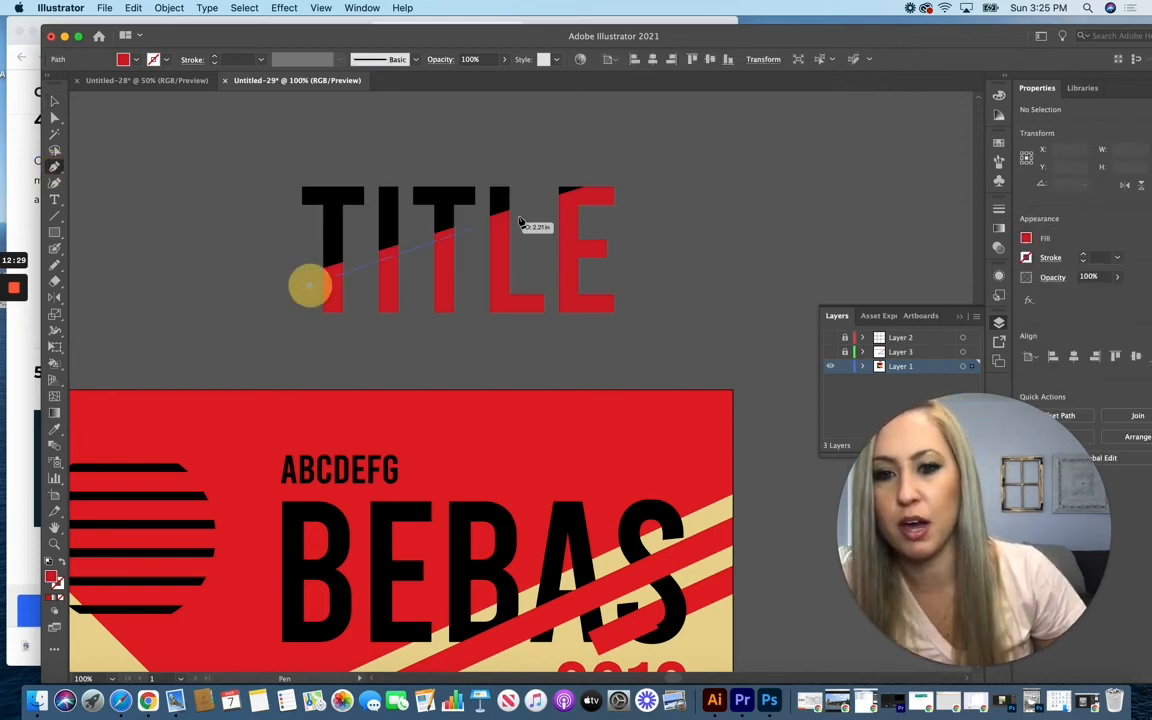
{"action": "left_click", "coordinate": [646, 183]}
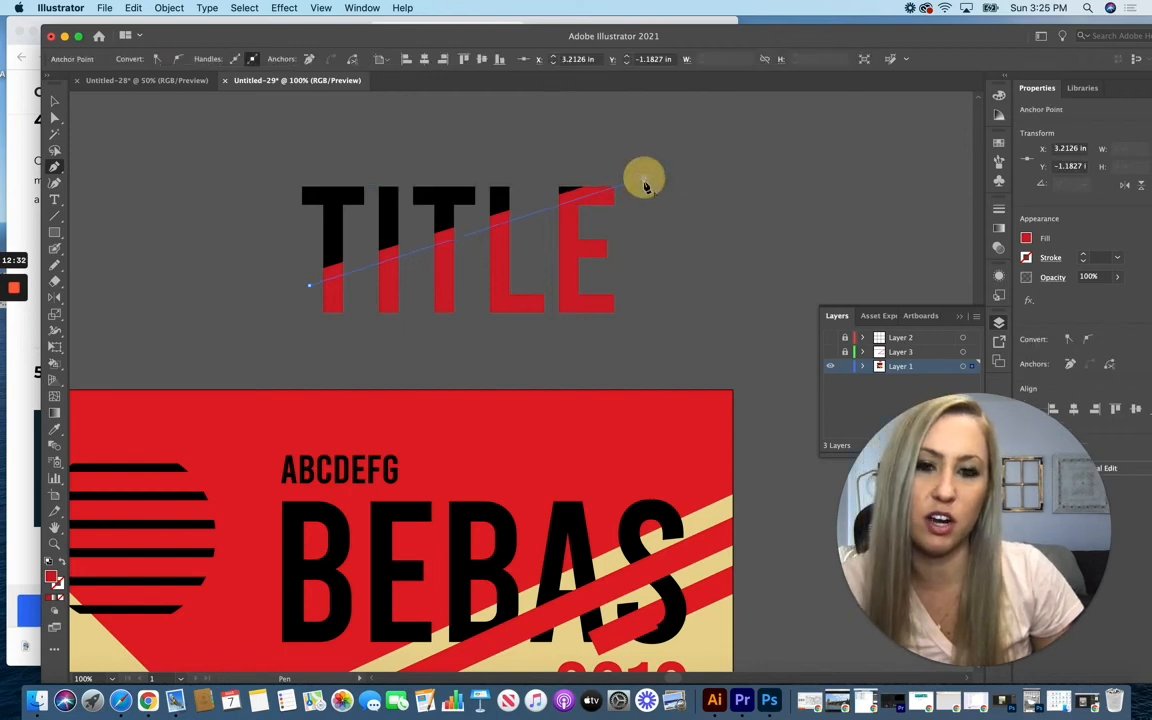
{"action": "left_click", "coordinate": [634, 328]}
{"action": "left_click", "coordinate": [310, 329]}
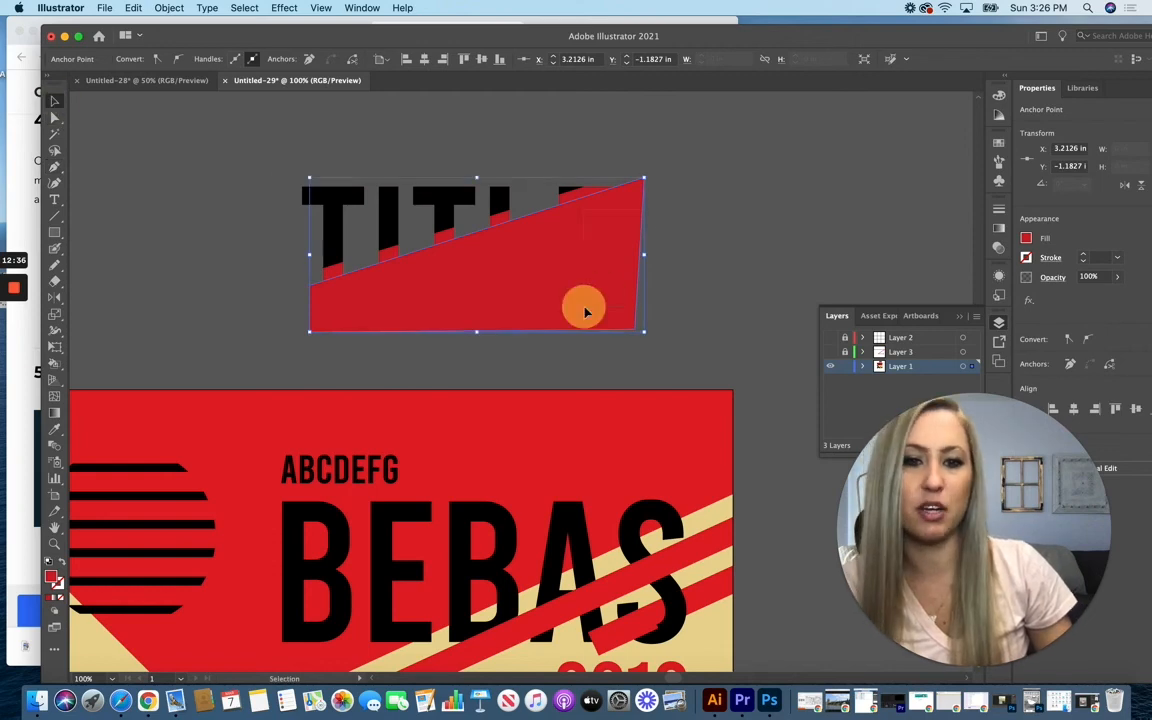
Step: Make a clipping mask from the four-sided shape and the red TITLE, leaving a diagonal gap below the black part
{"action": "left_click_drag", "start_coordinate": [584, 307], "coordinate": [582, 309]}
{"action": "right_click", "coordinate": [616, 289]}
{"action": "left_click", "coordinate": [670, 407]}
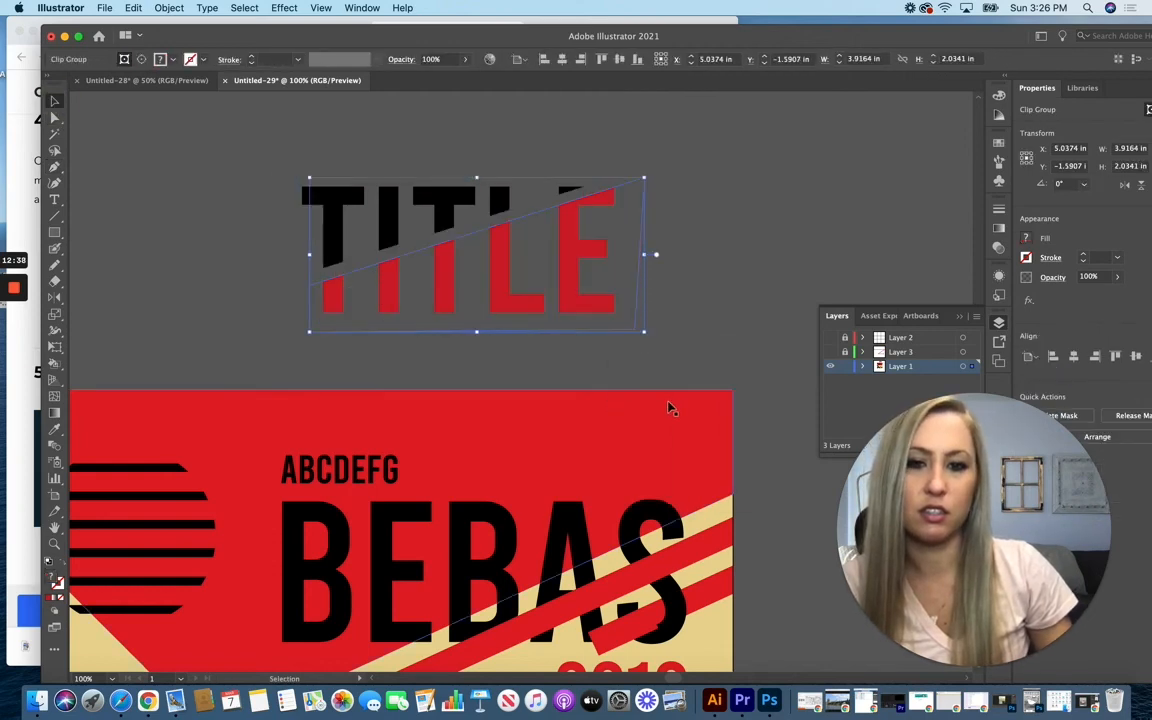
{"action": "left_click", "coordinate": [718, 275]}
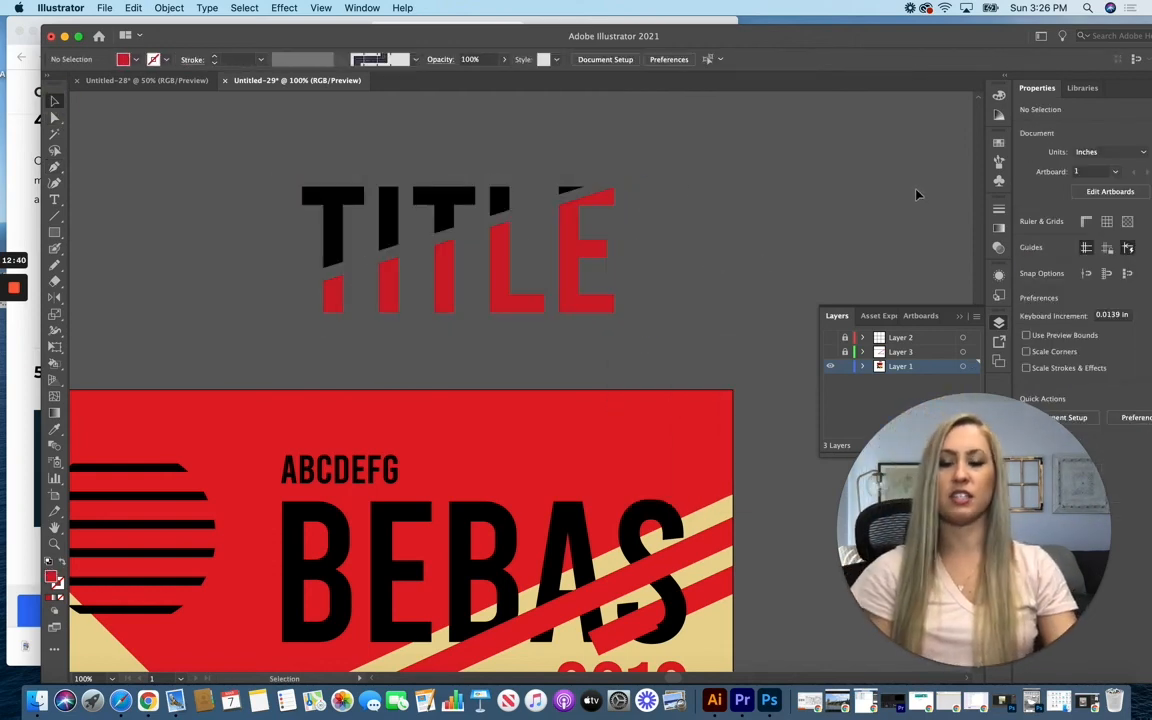
{"action": "key", "text": "super+minus"}
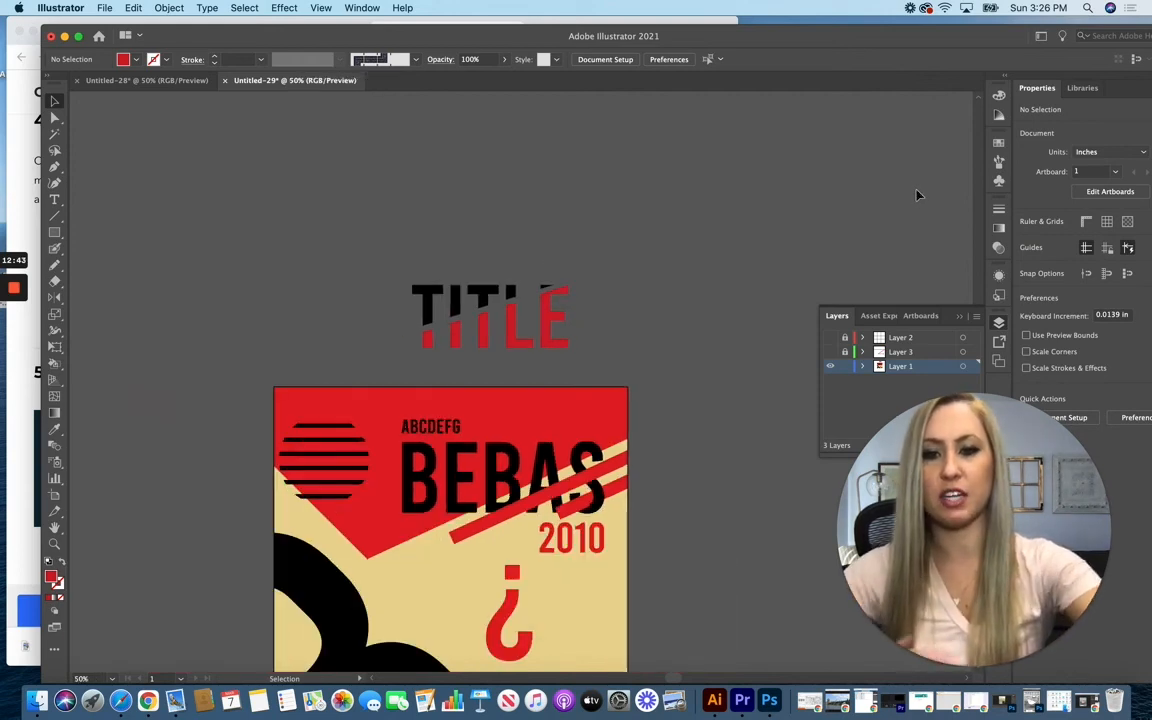
{"action": "scroll", "coordinate": [918, 194], "scroll_direction": "down", "scroll_amount": 5}
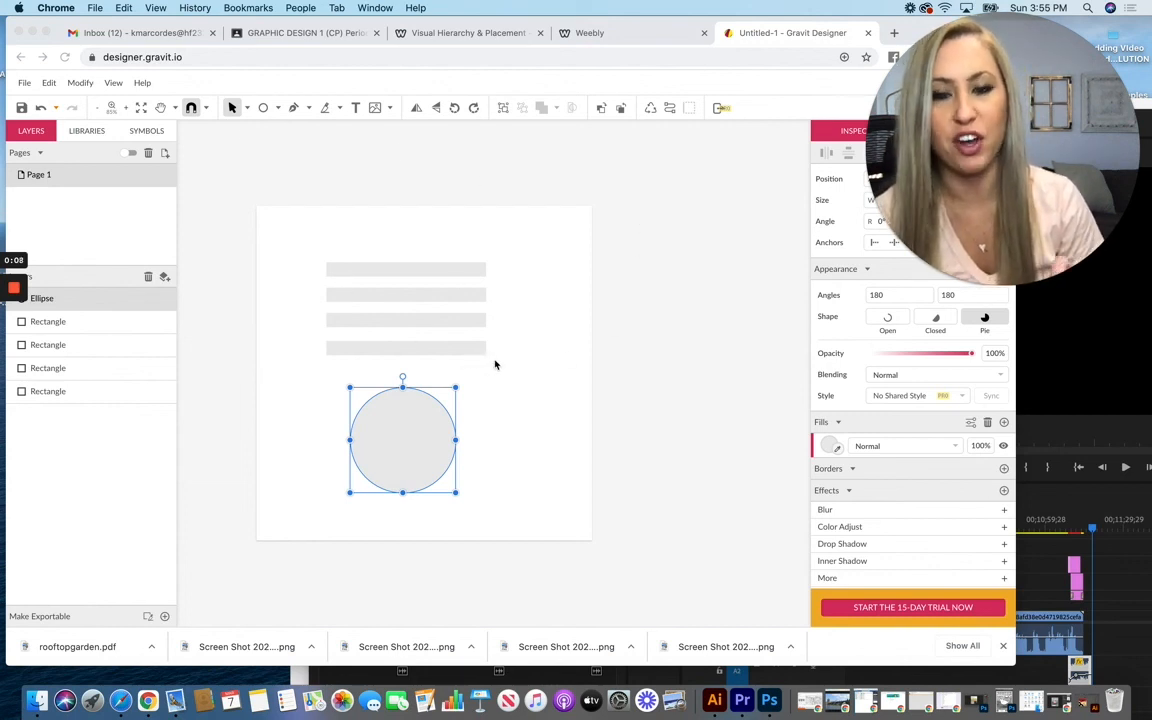
Step: Switch to Gravit Designer in the browser and move the circle up over the four horizontal bars
{"action": "left_click", "coordinate": [528, 475]}
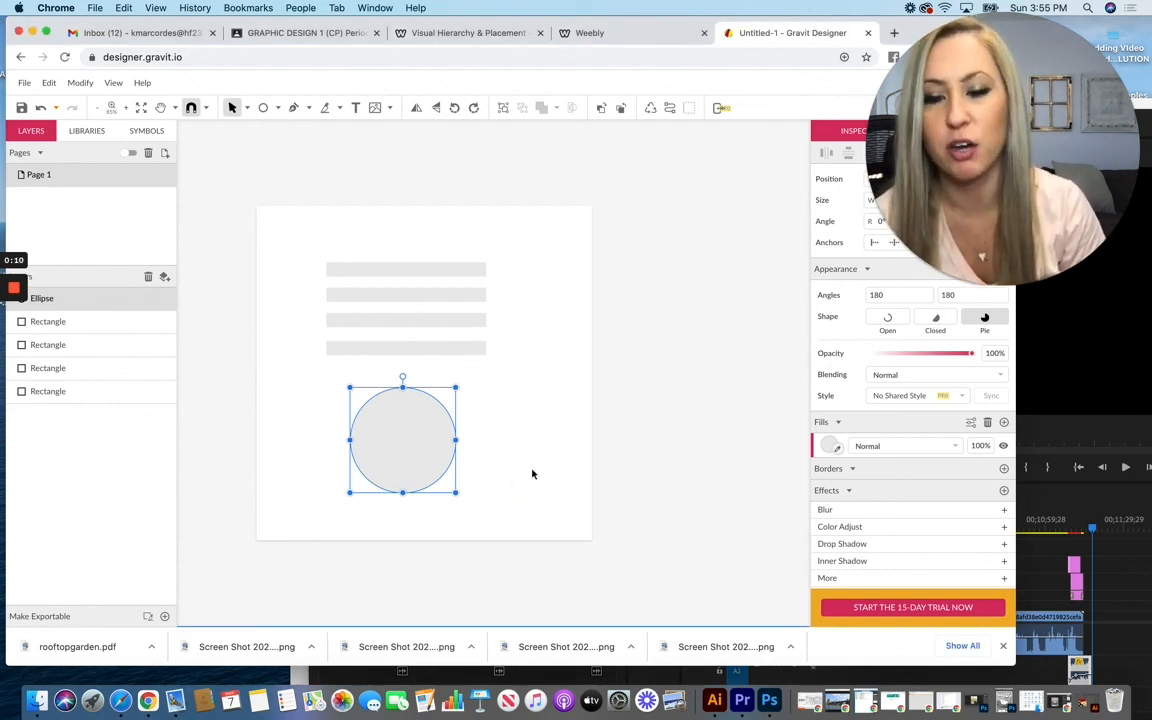
{"action": "left_click", "coordinate": [517, 437]}
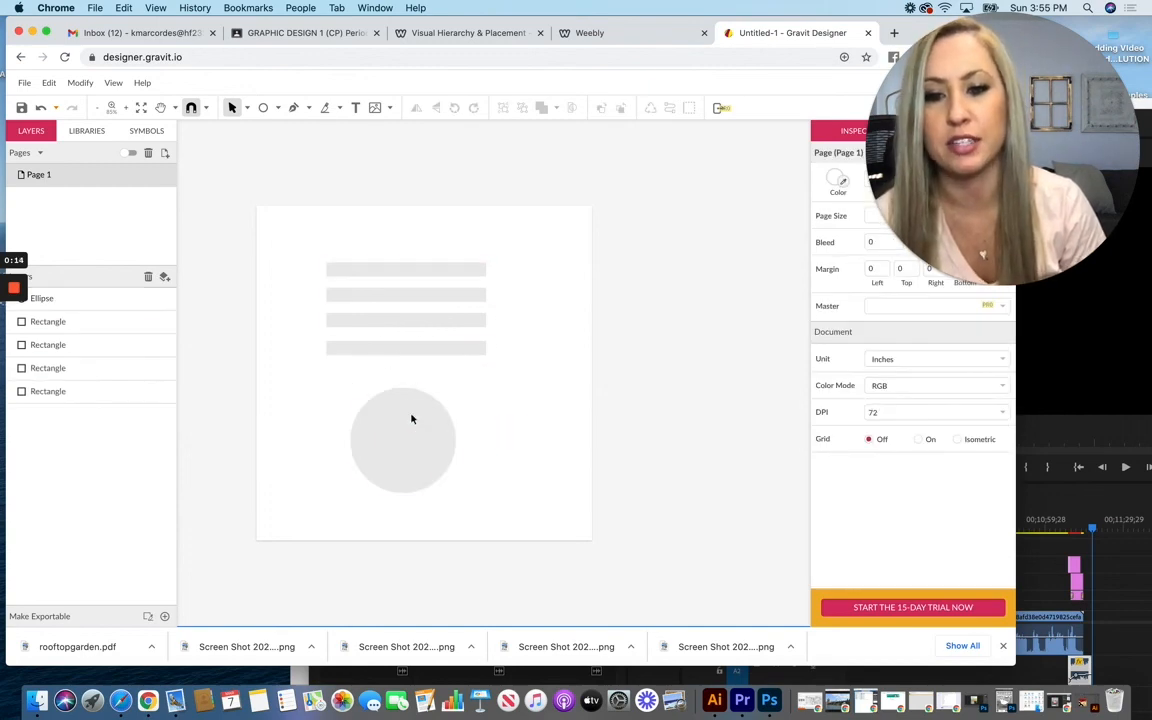
{"action": "left_click", "coordinate": [398, 445]}
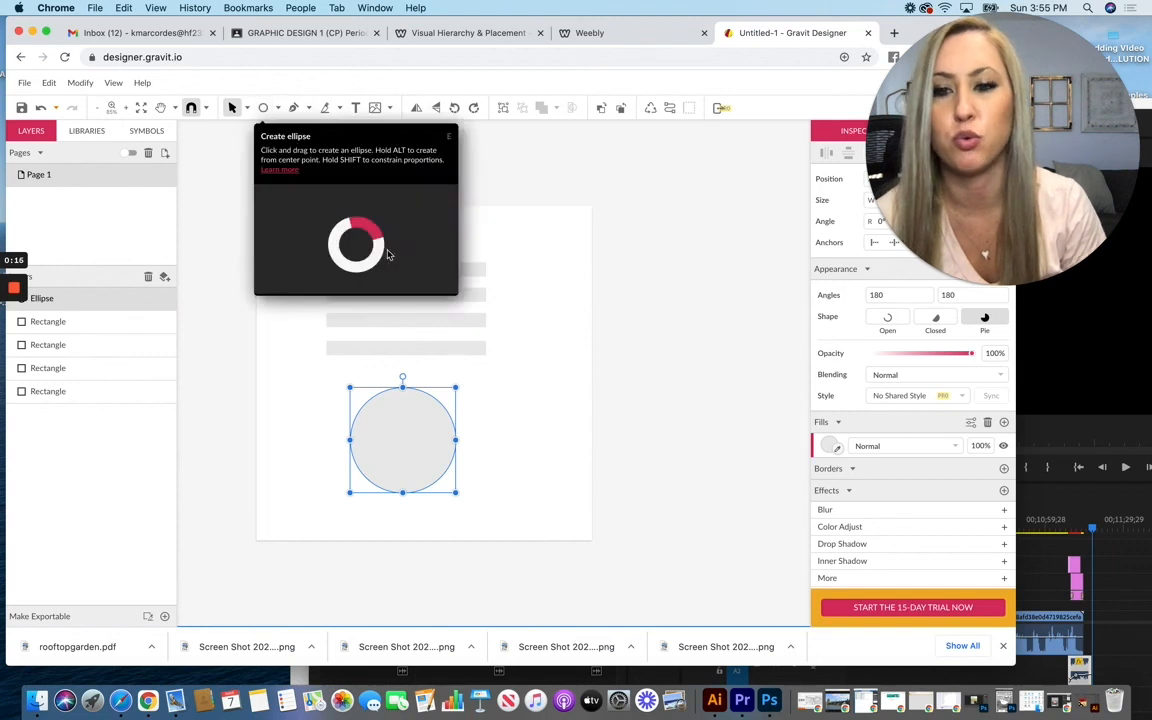
{"action": "left_click_drag", "start_coordinate": [427, 450], "coordinate": [422, 318]}
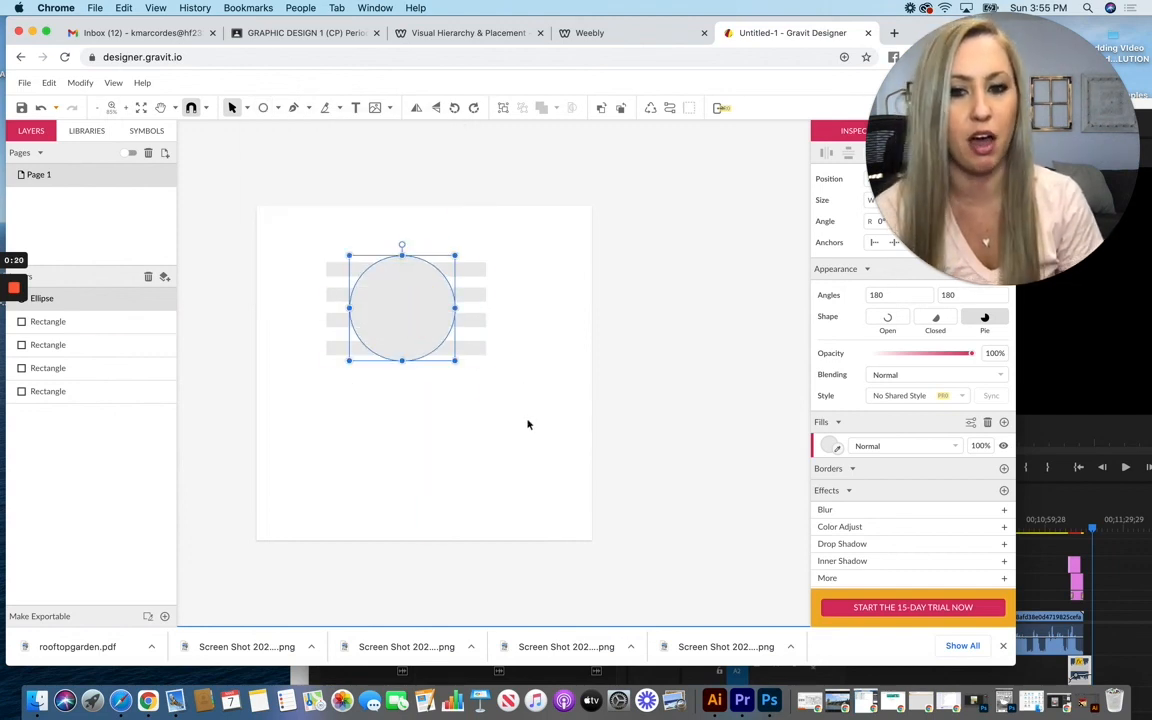
Step: Mask the four bars with the circle using Mask with Shape, and move the masked circle to the page's upper right area
{"action": "left_click_drag", "start_coordinate": [308, 228], "coordinate": [468, 415]}
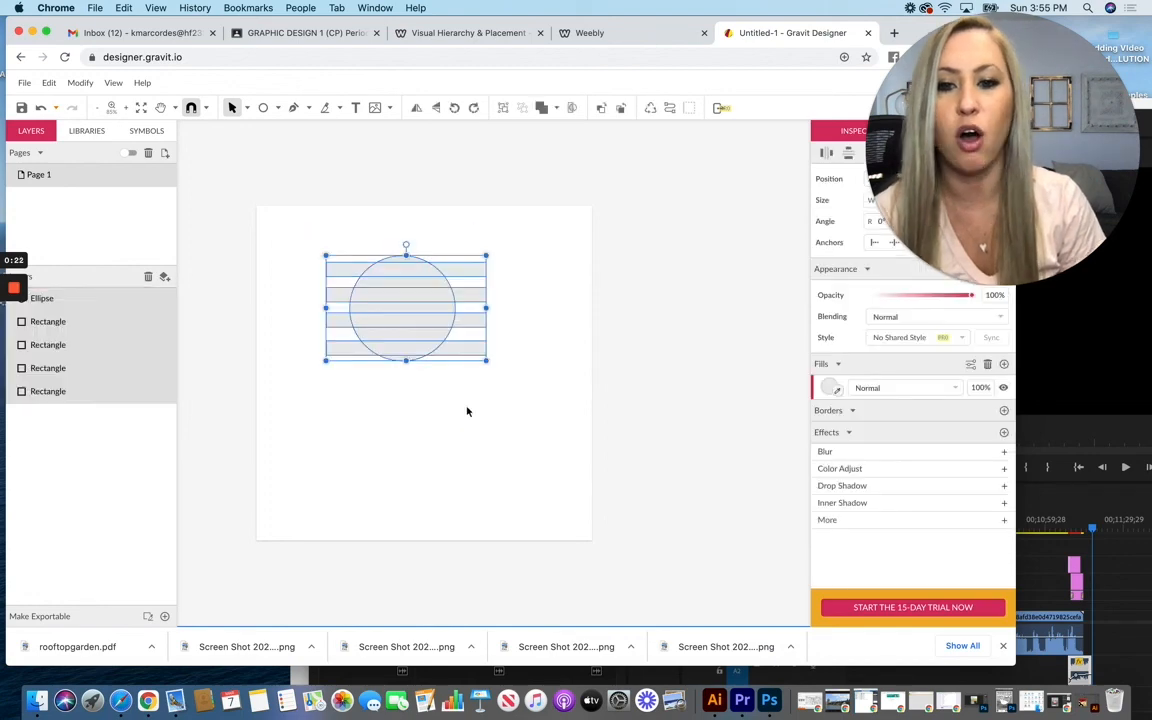
{"action": "right_click", "coordinate": [422, 297]}
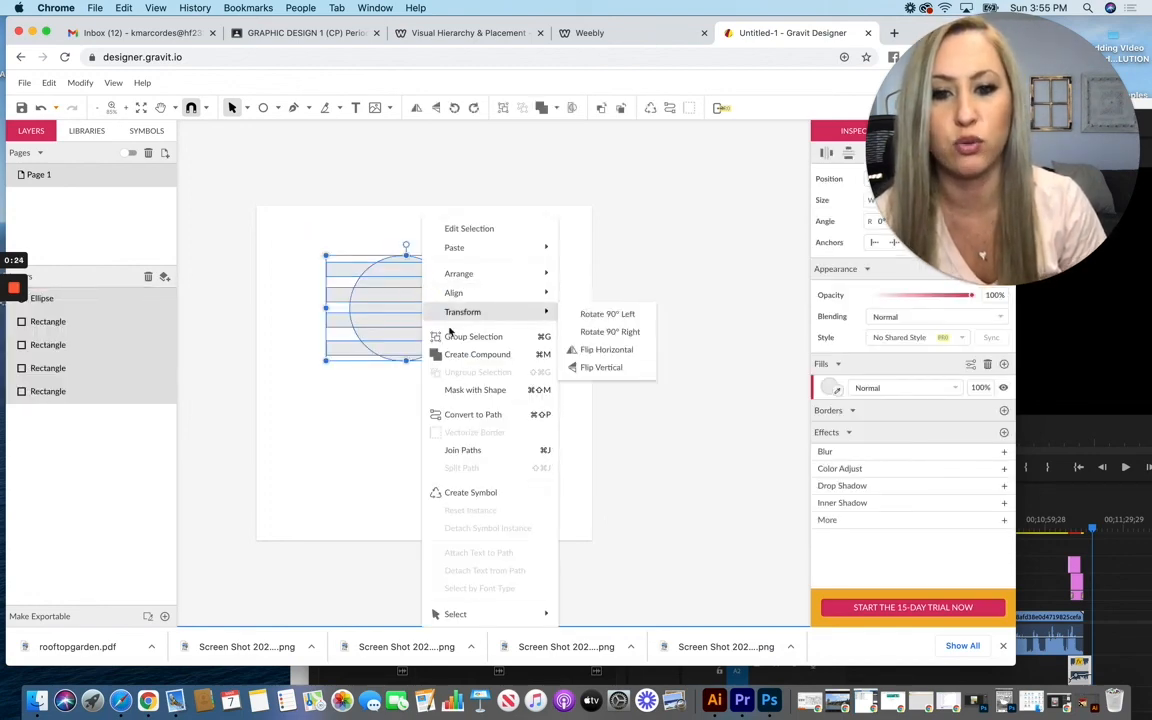
{"action": "left_click", "coordinate": [476, 391]}
{"action": "left_click", "coordinate": [474, 424]}
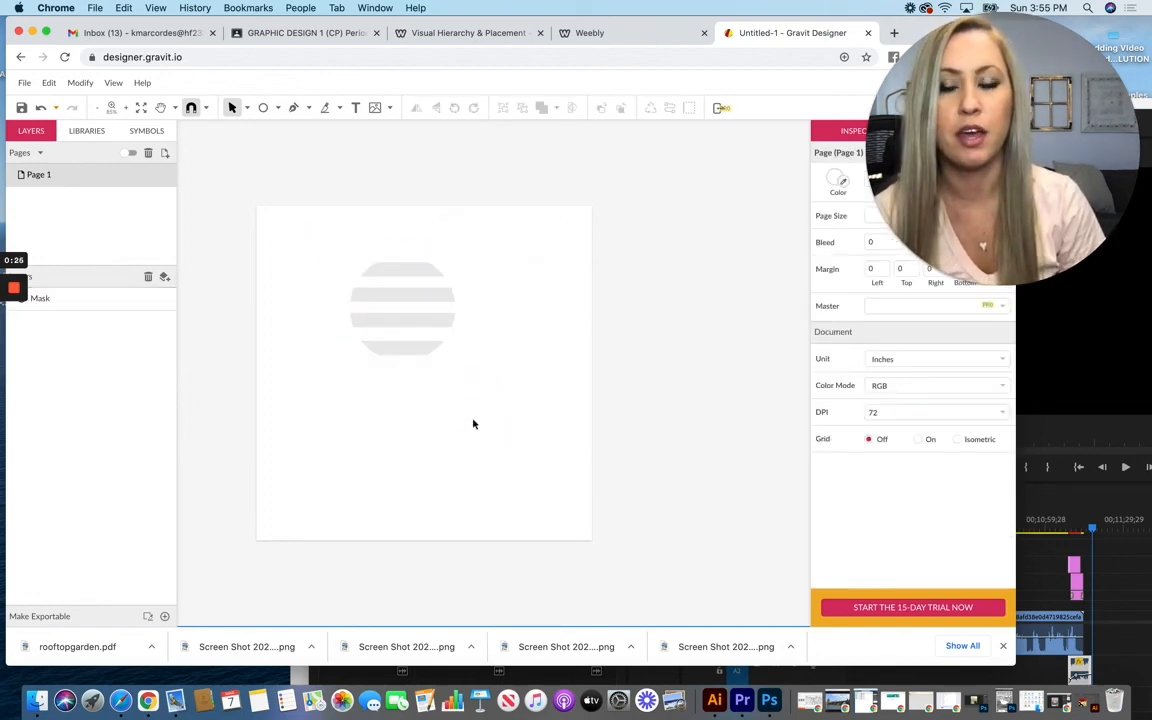
{"action": "left_click_drag", "start_coordinate": [409, 322], "coordinate": [512, 296]}
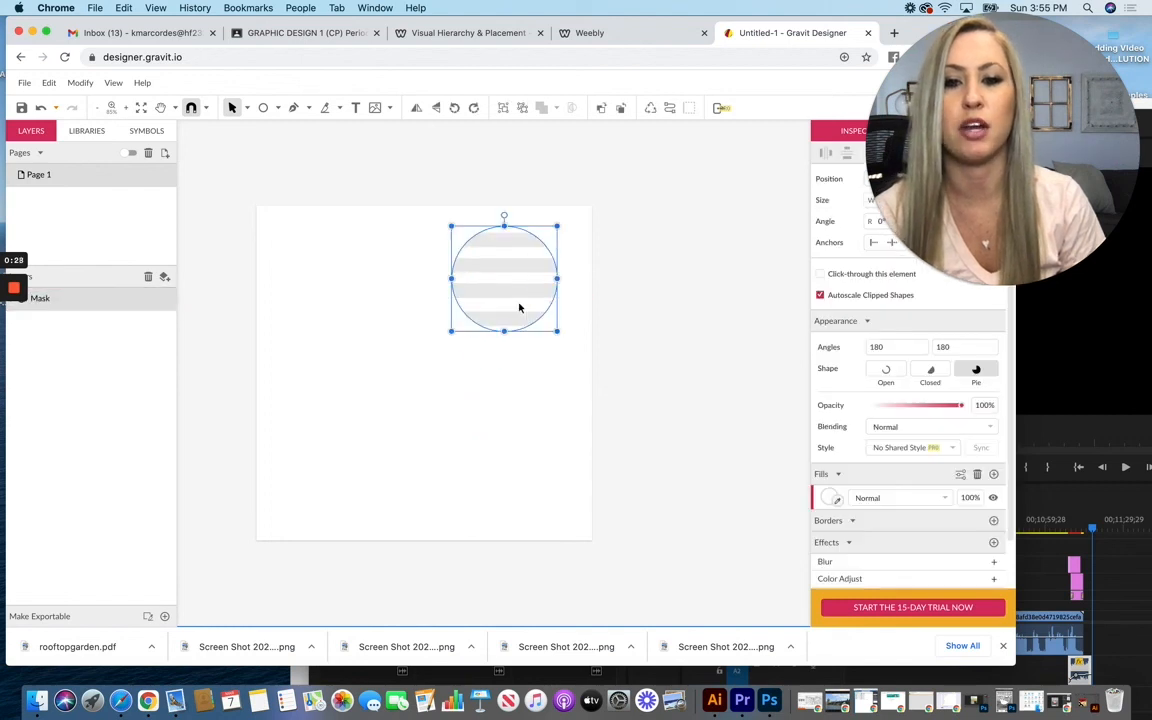
{"action": "left_click", "coordinate": [561, 440]}
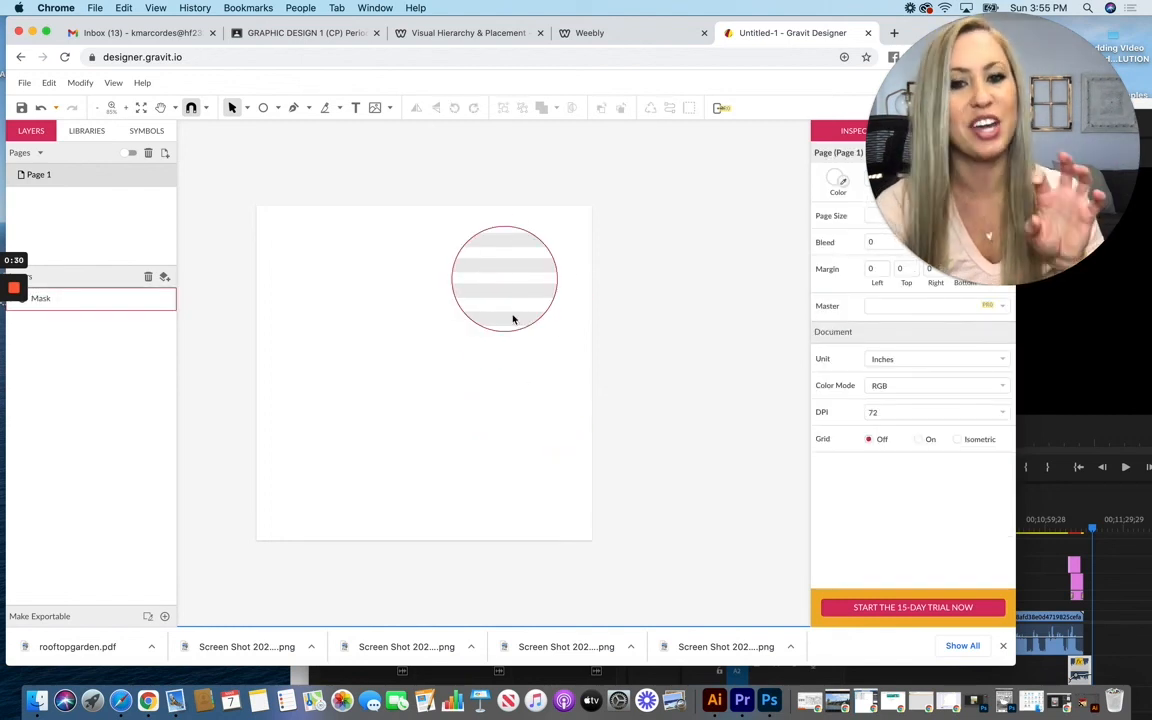